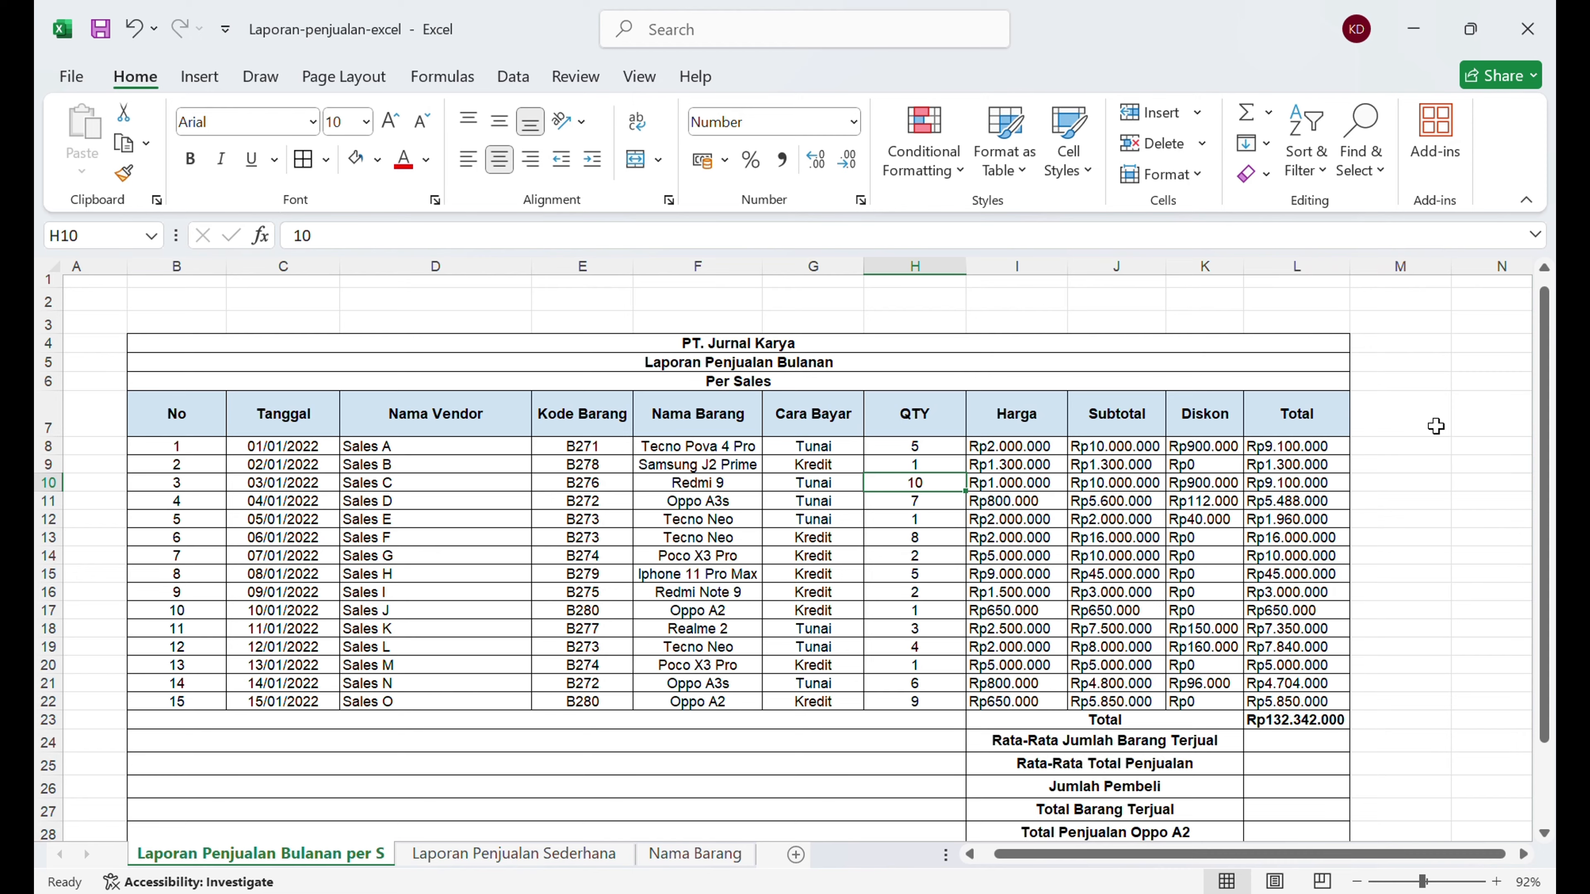
- Replace the first Subtotal cell, J8, with the formula =I8*H8, multiplying Harga by QTY
scroll(1435, 426, down, 2)
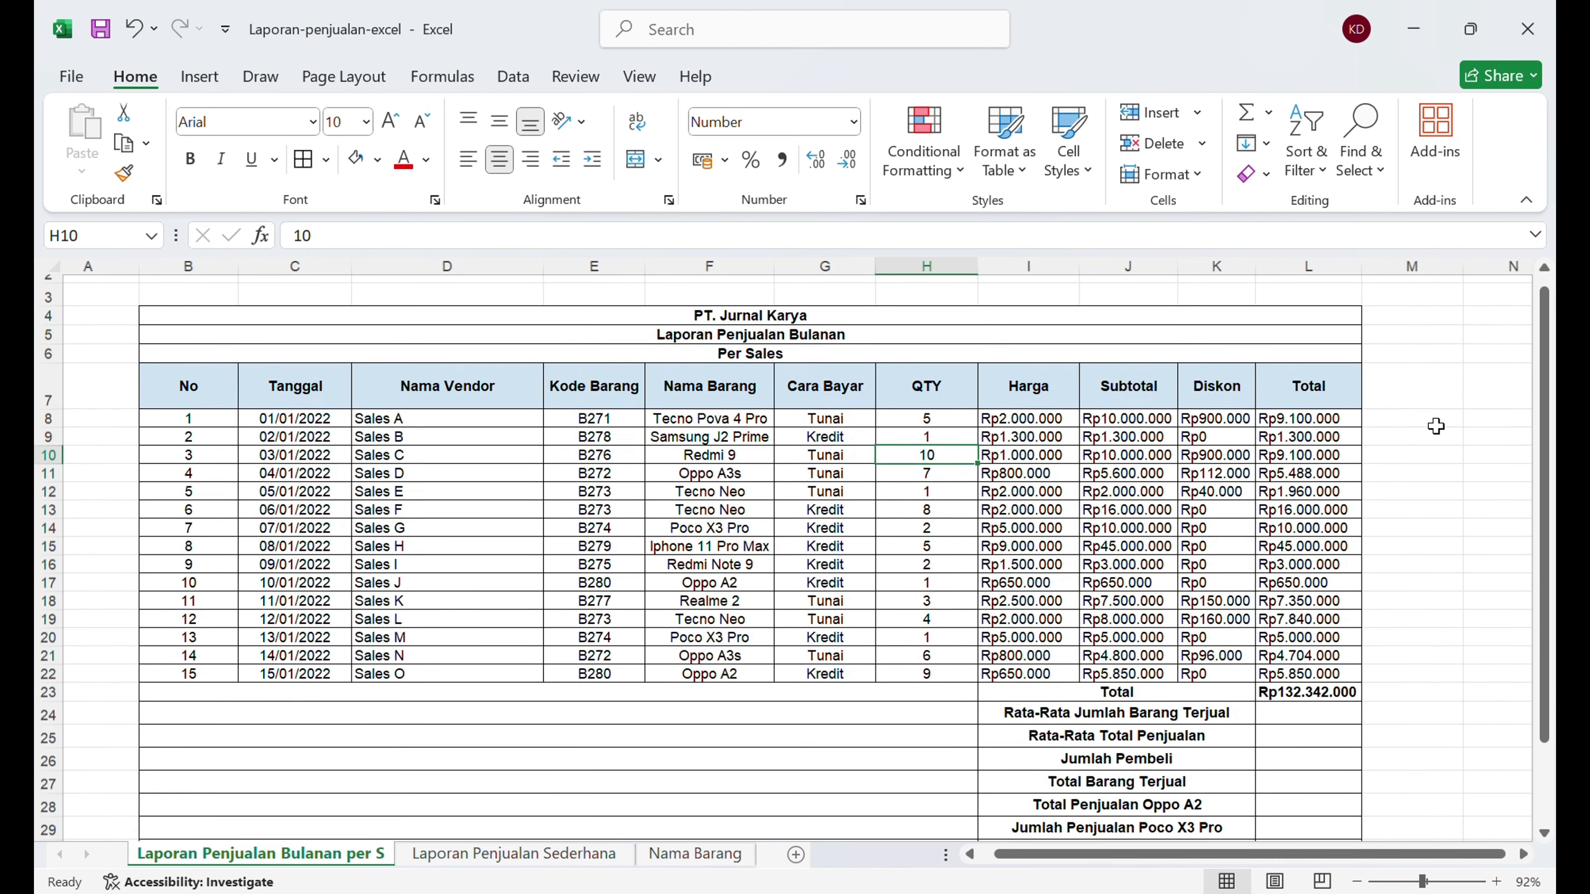
scroll(1435, 426, up, 1)
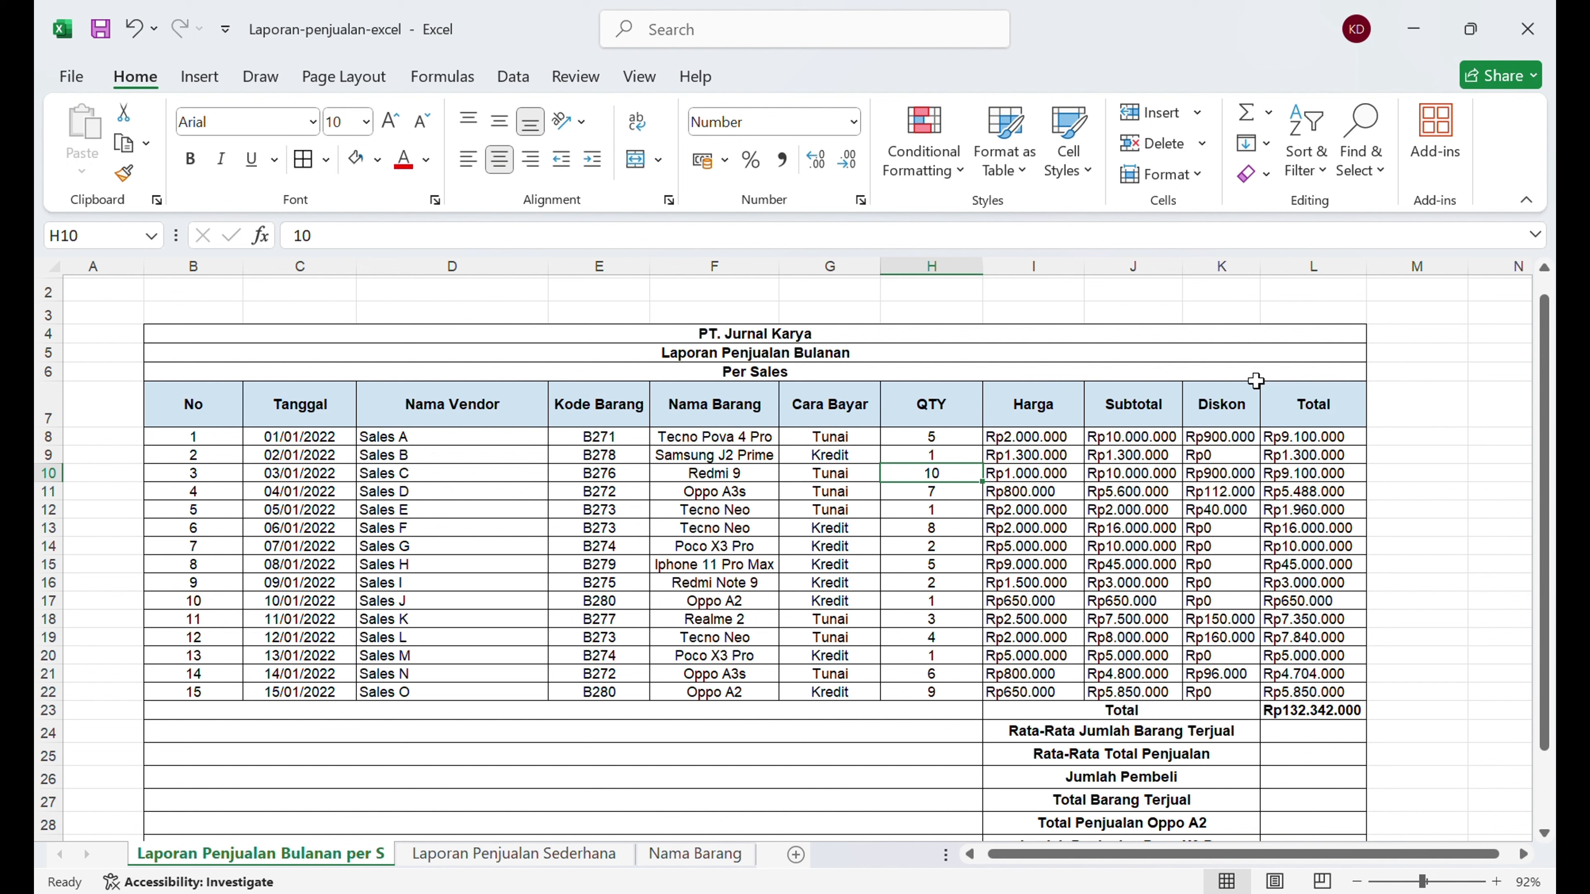
click(1145, 438)
key(BackSpace)
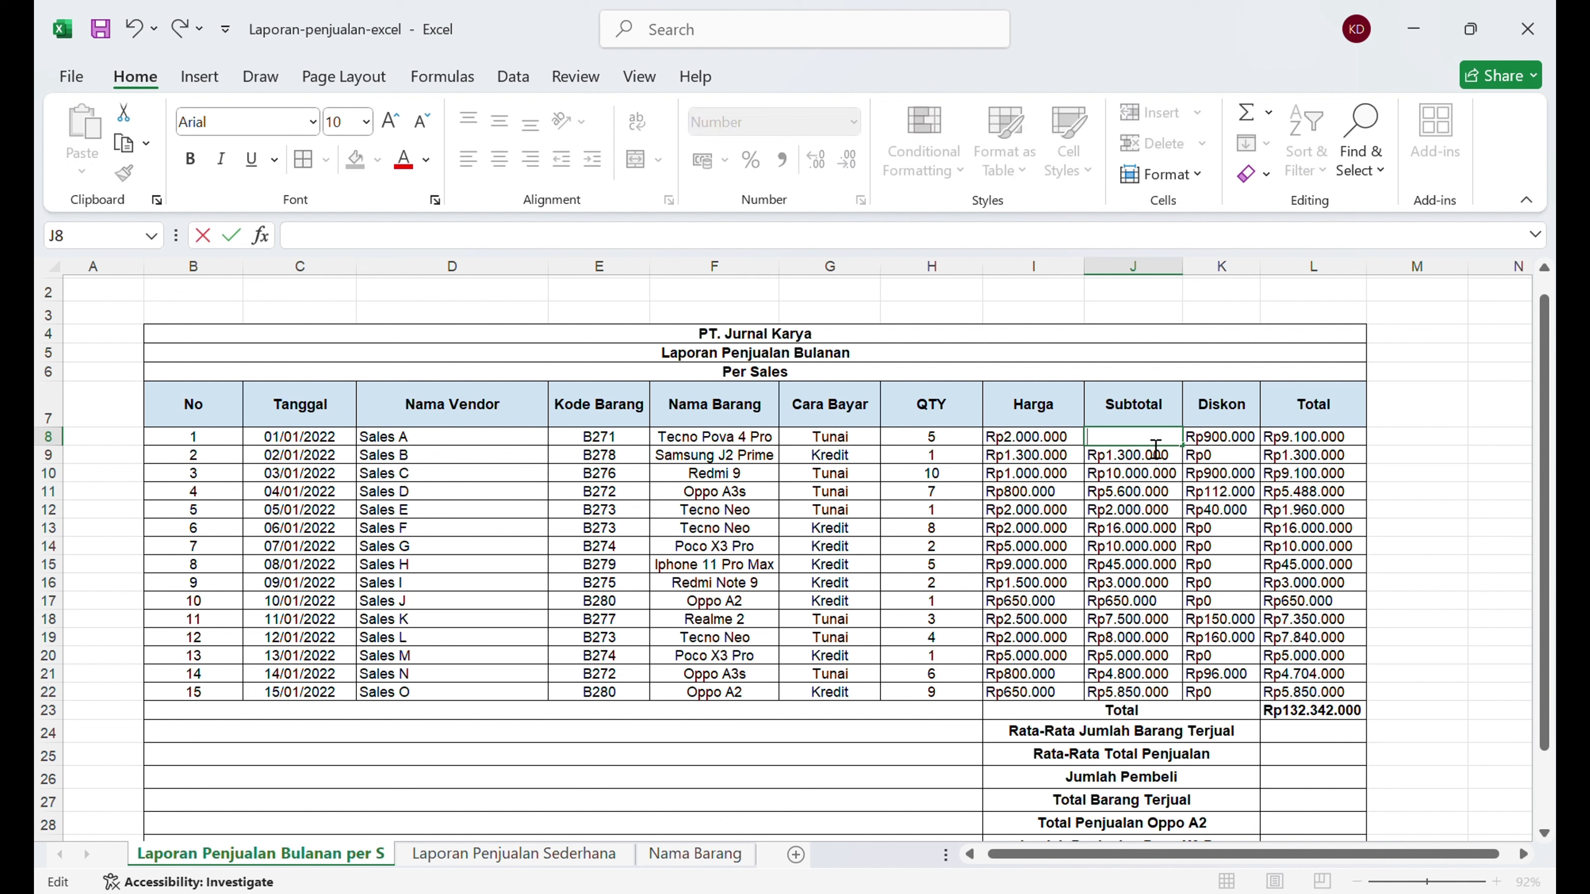
text(=)
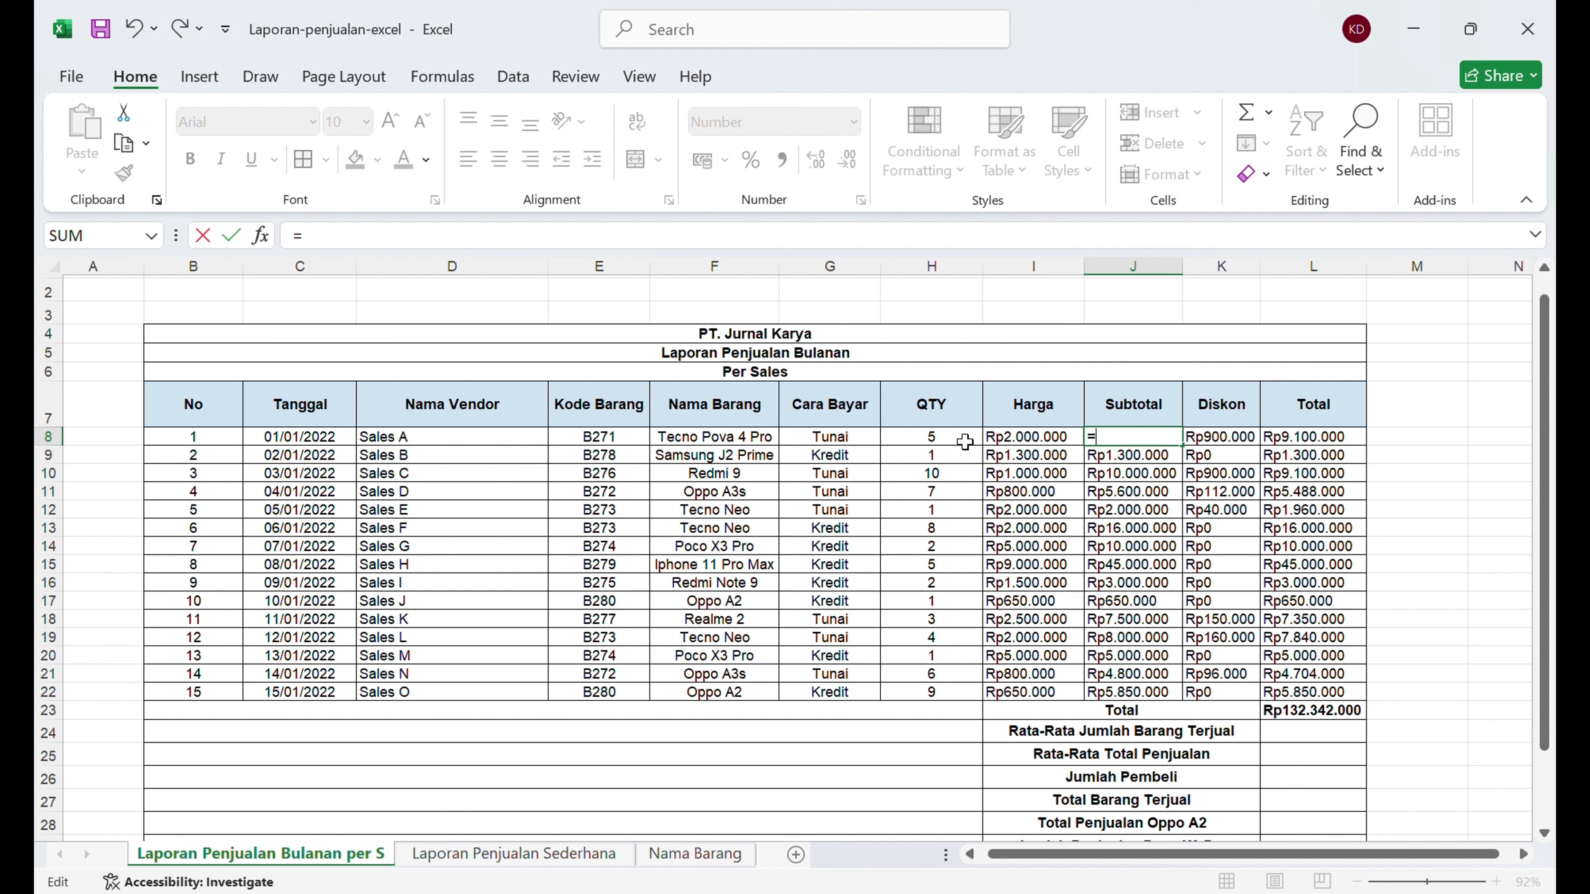
click(1030, 442)
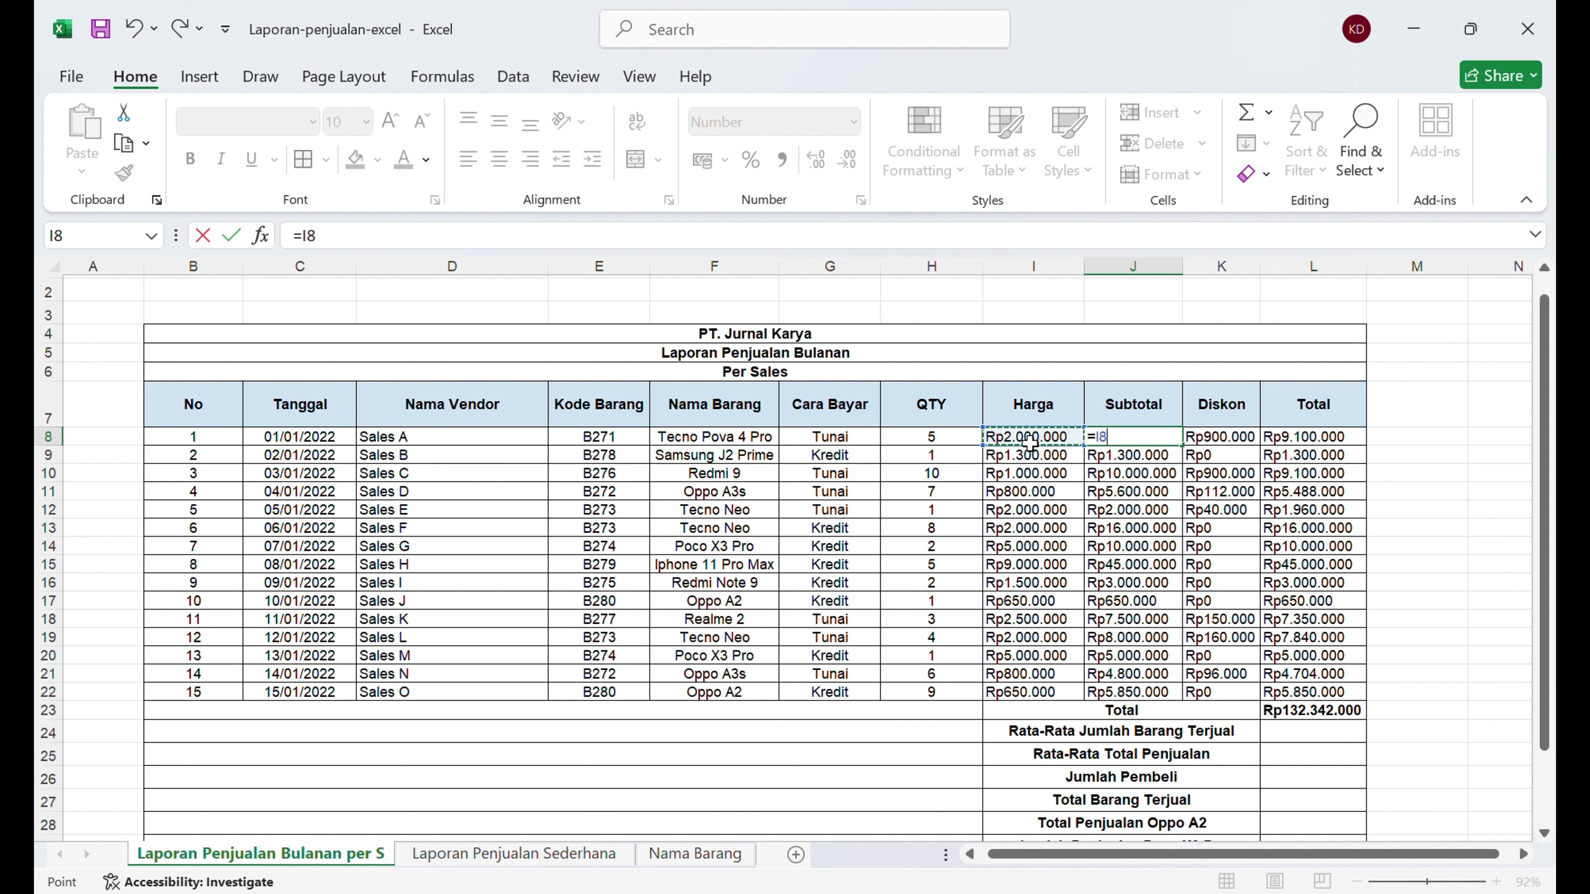
text(*)
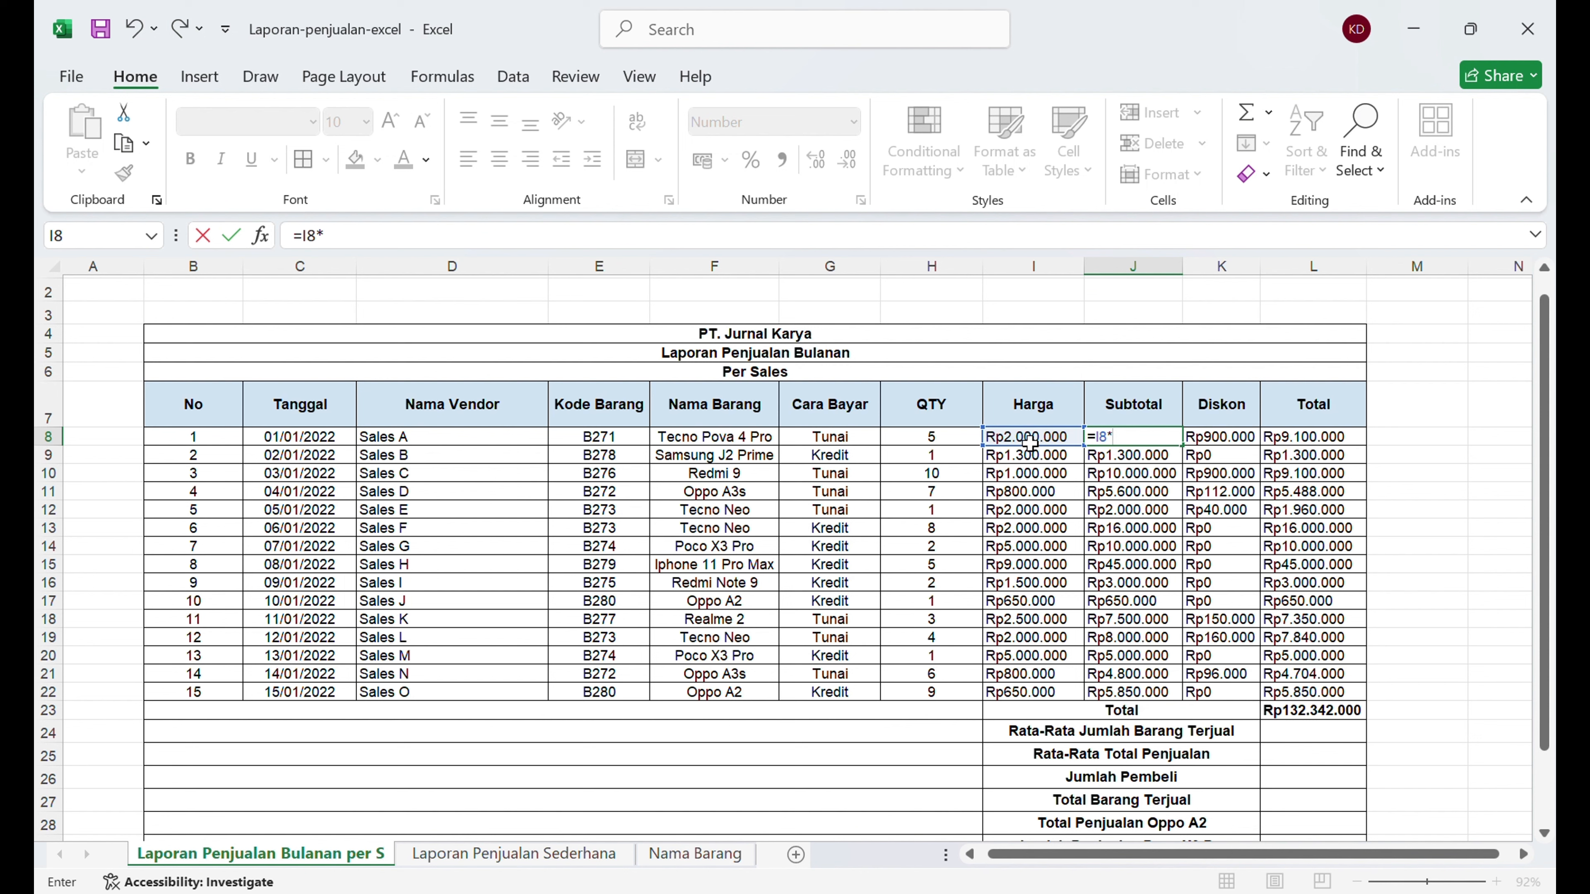
click(943, 444)
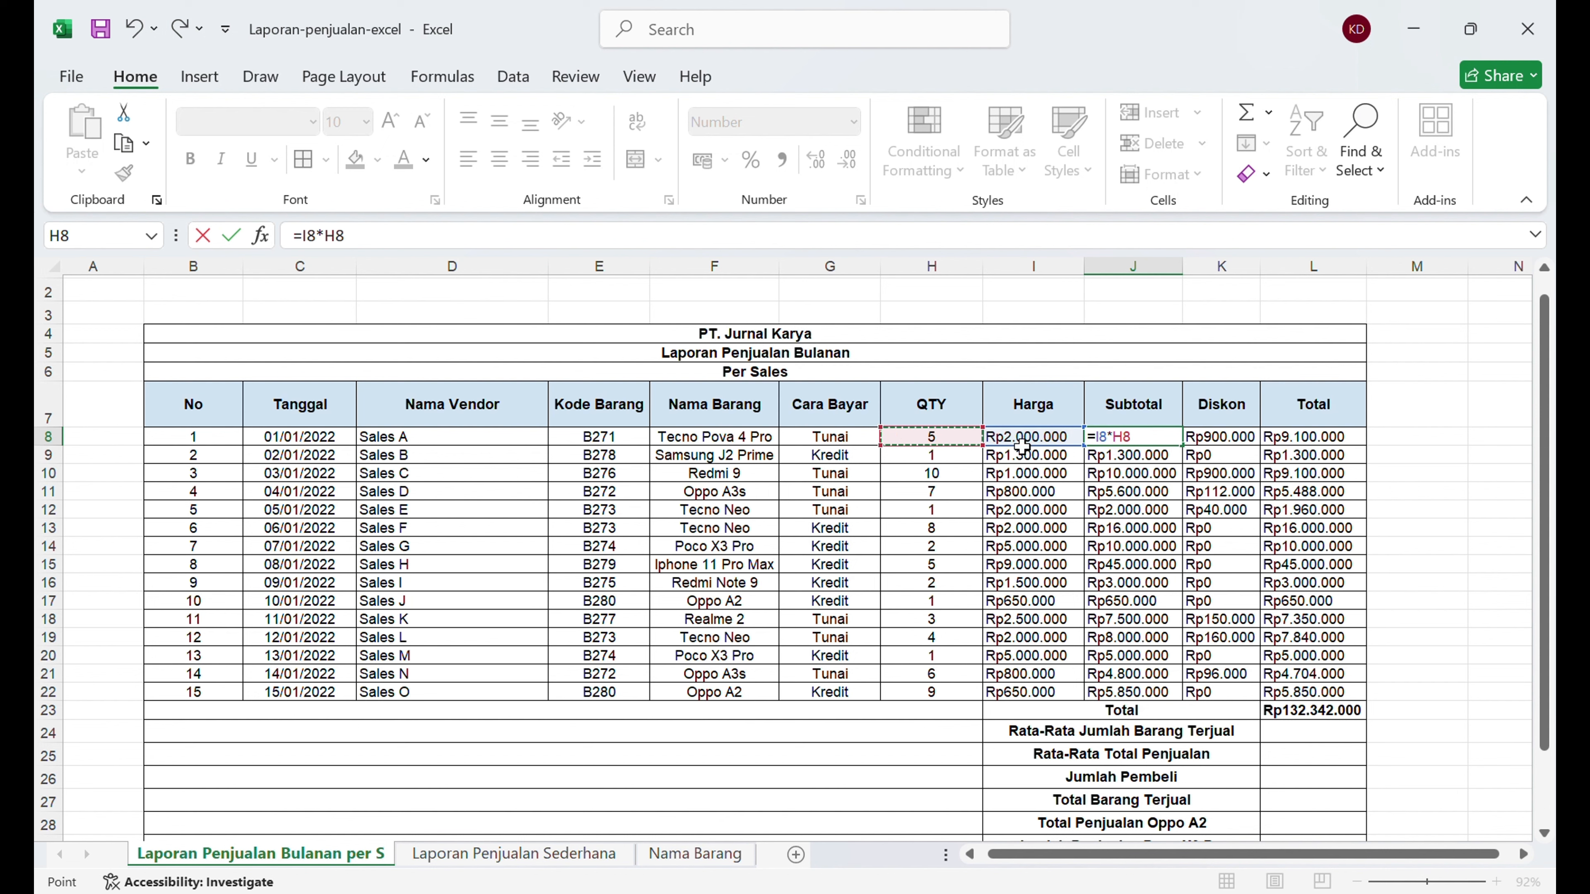
key(Return)
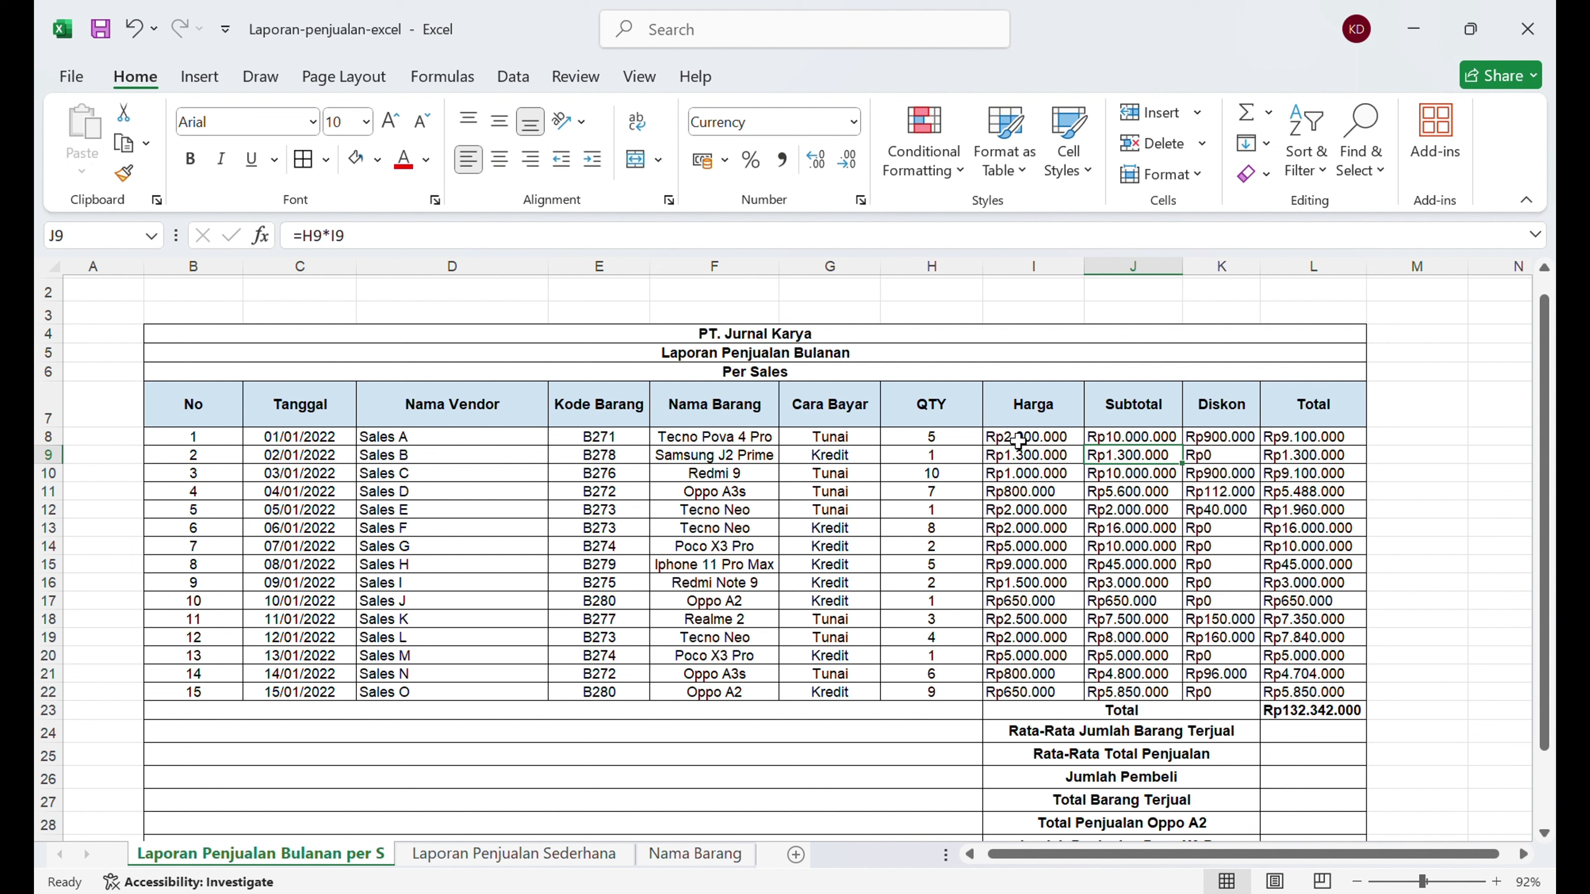
- Fill the Subtotal formula from J8 down through J22
click(1123, 442)
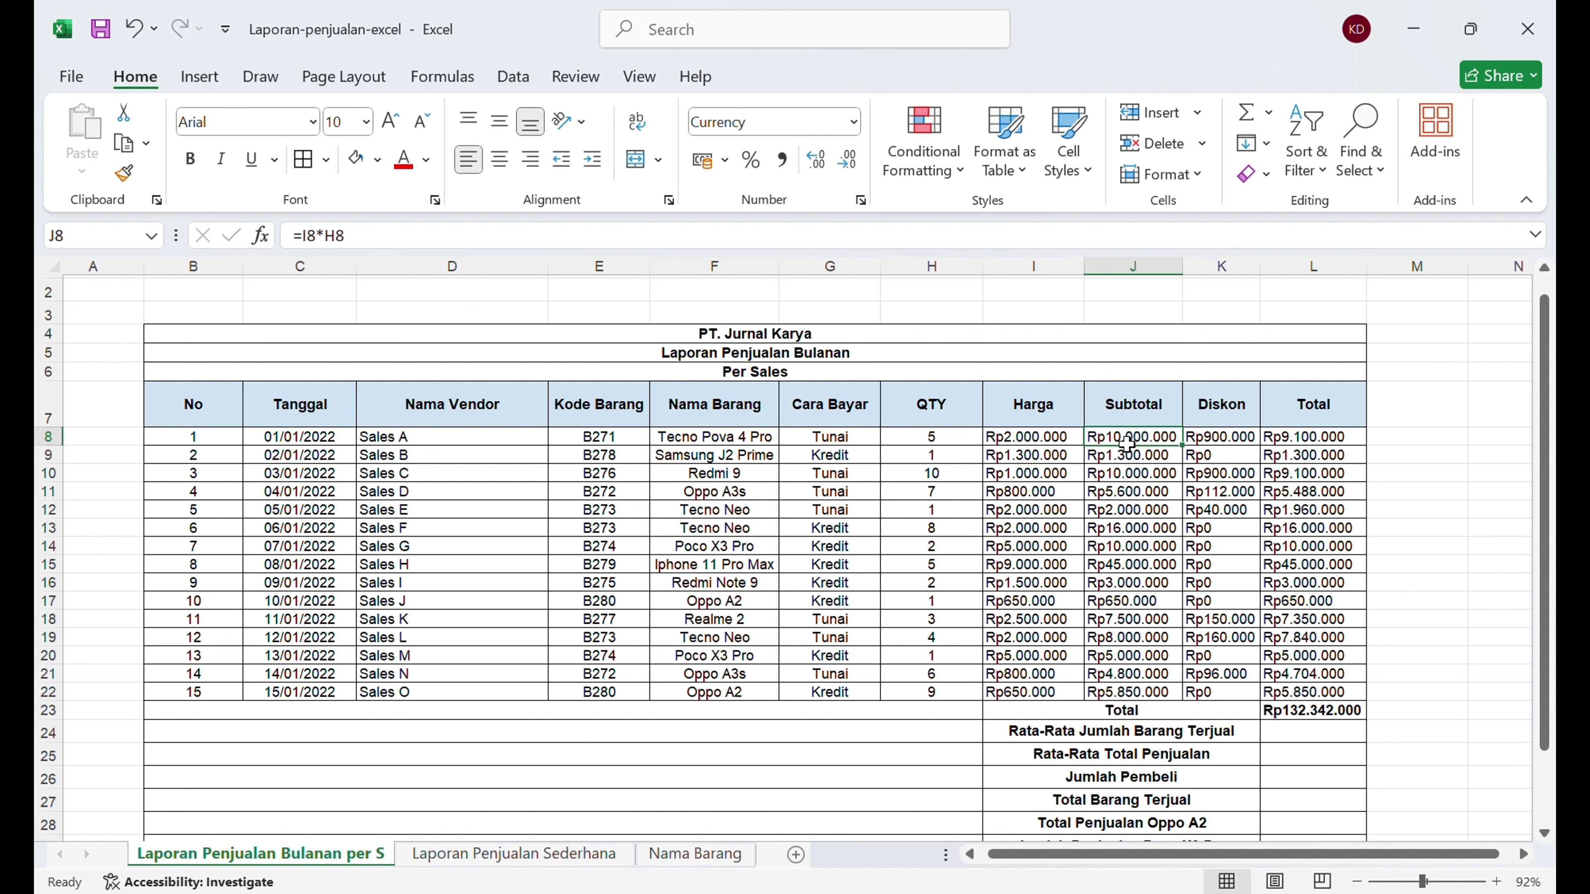
double_click(1181, 446)
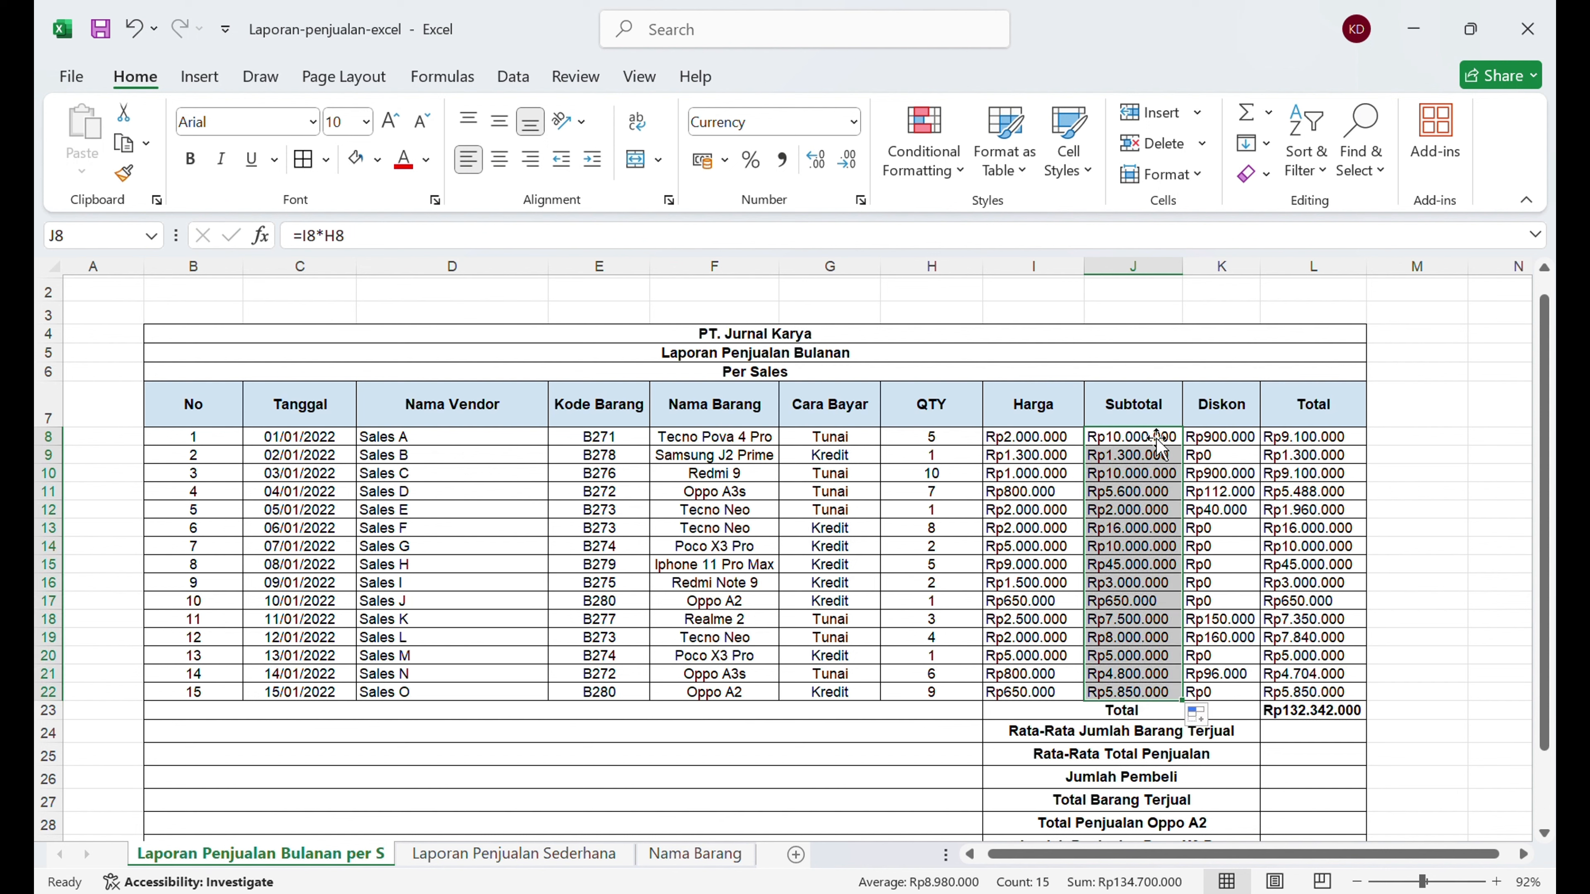
click(1142, 445)
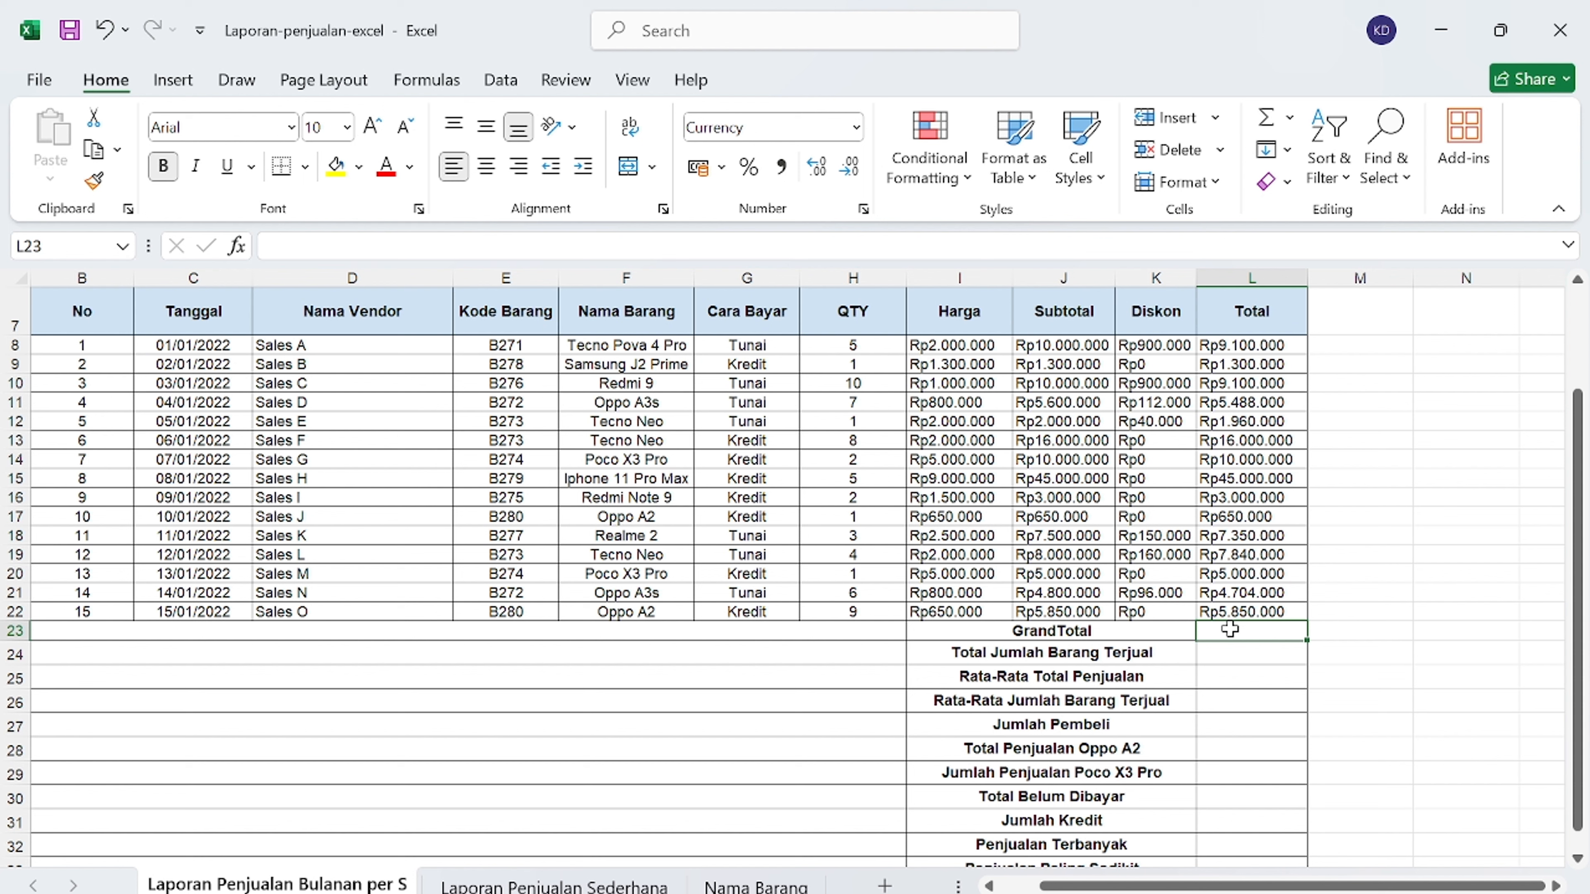
- Calculate the GrandTotal in L23 with a SUM of the Total column, L8:L22
text(=)
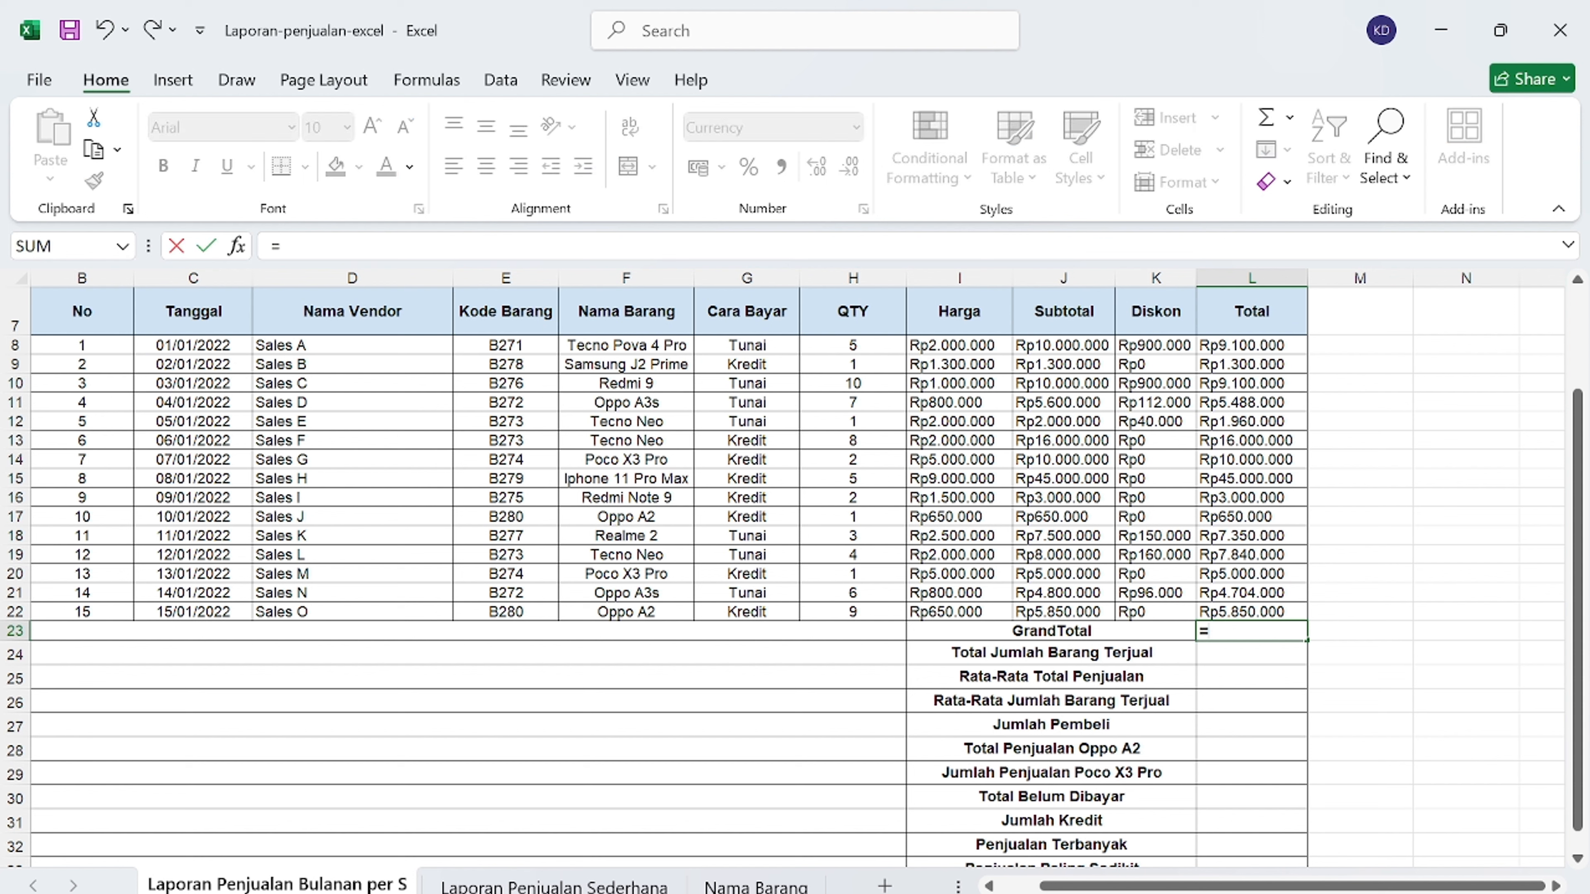
text(sum)
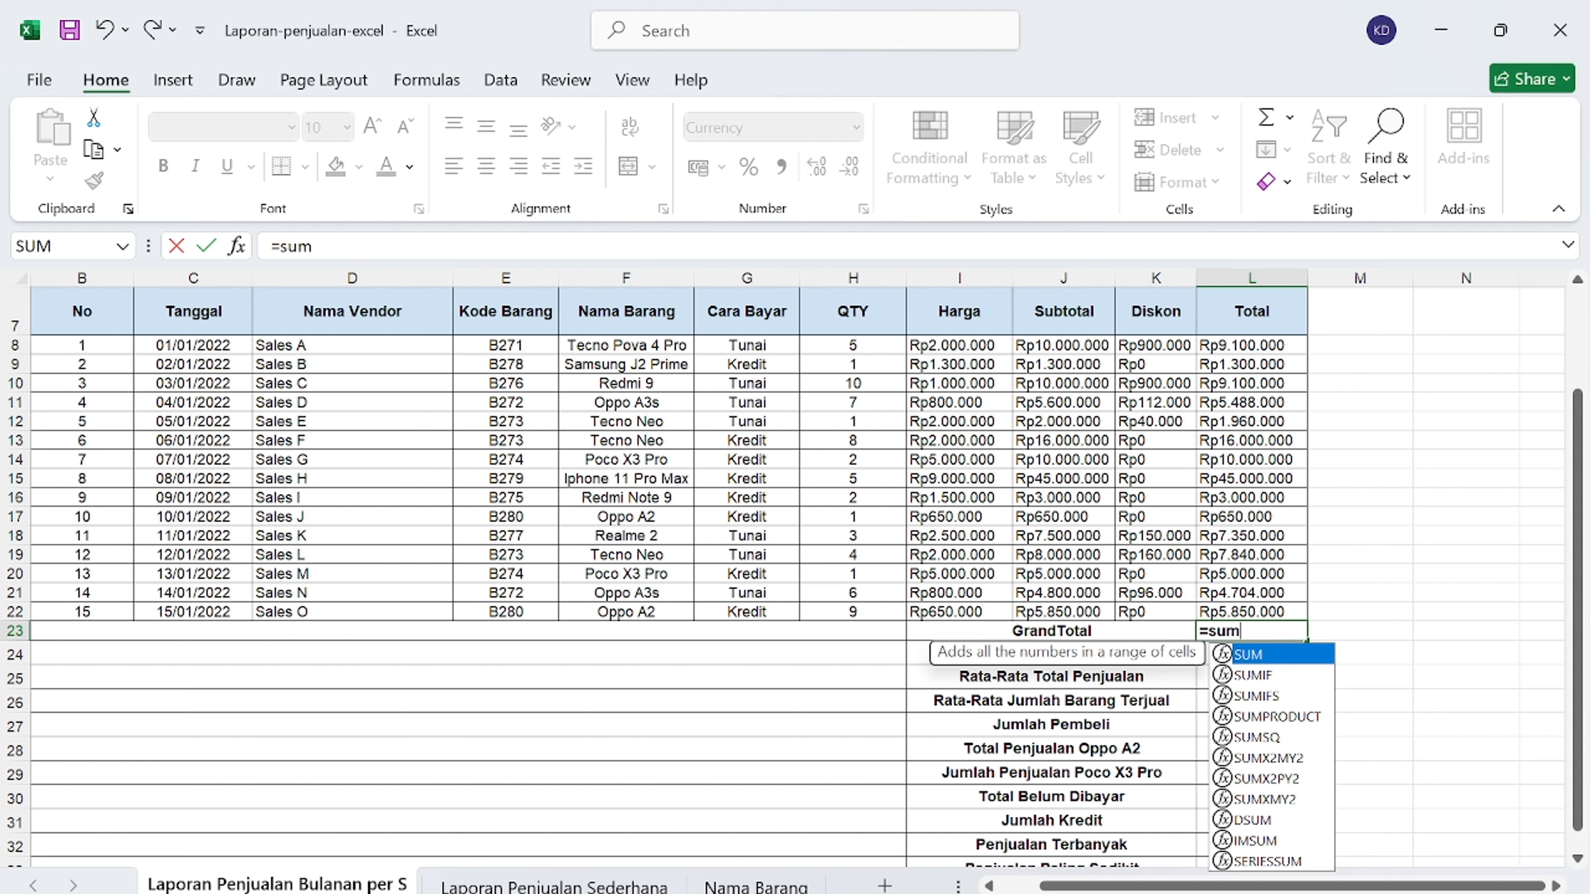
text(()
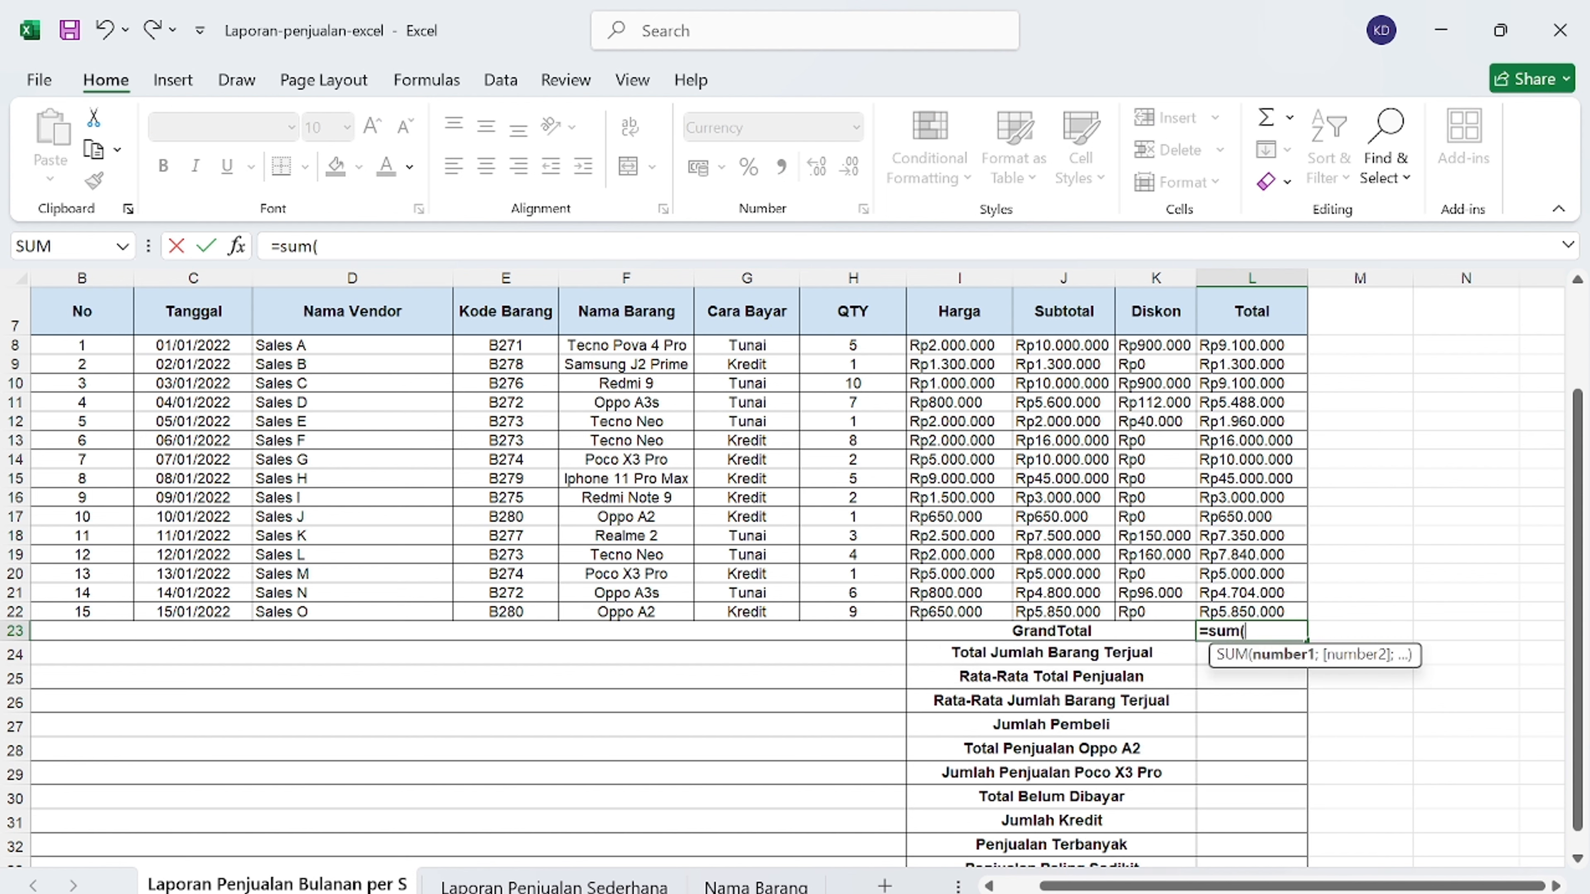
click(1267, 345)
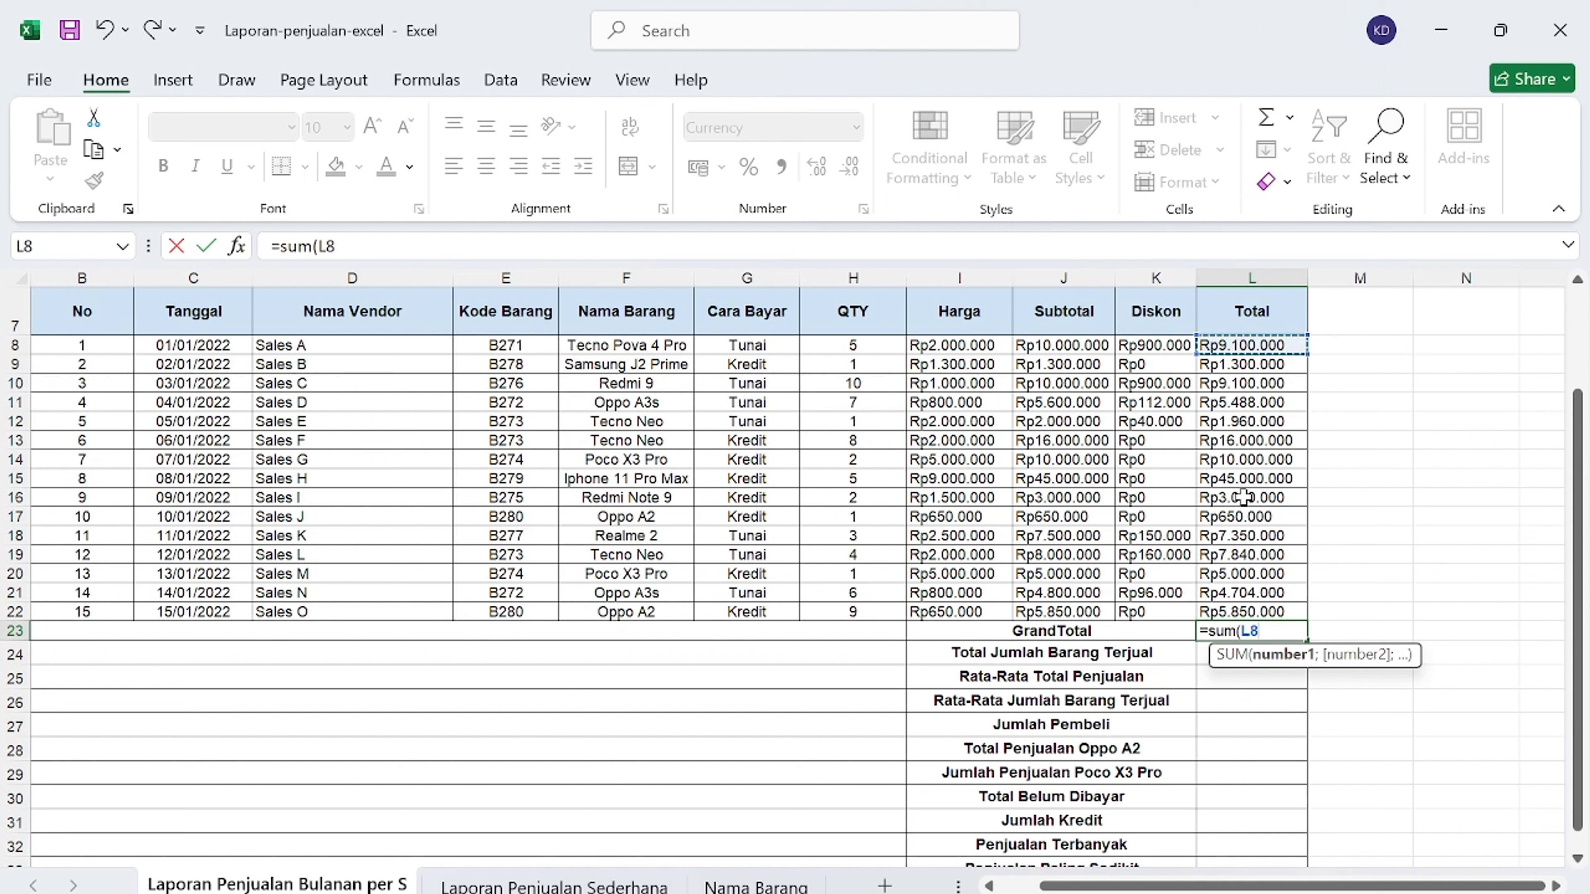
shift+click(1228, 611)
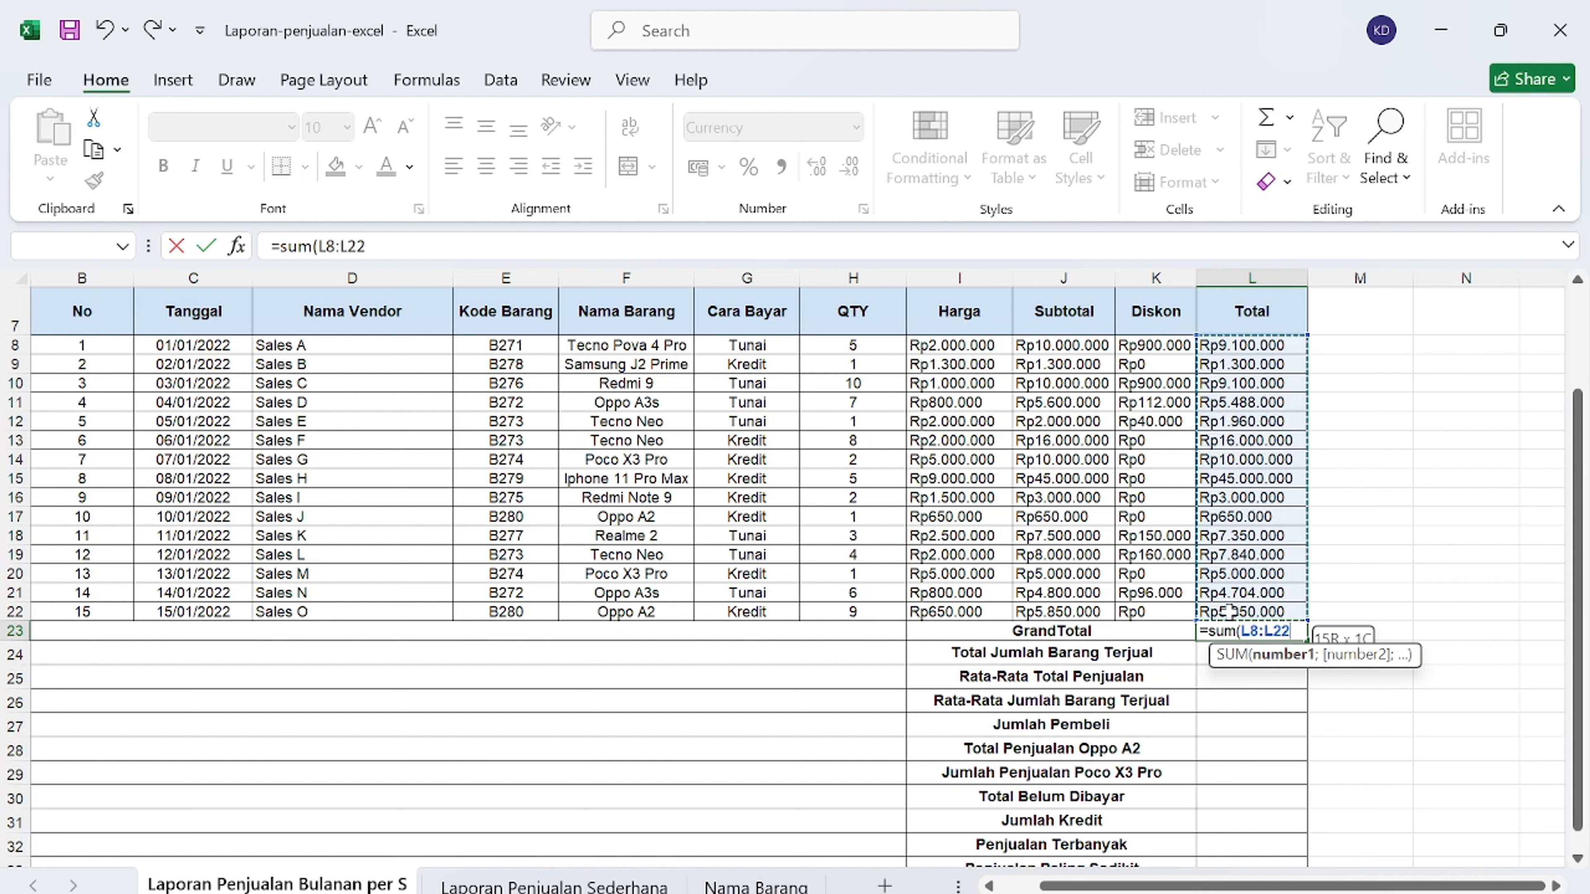
key(Return)
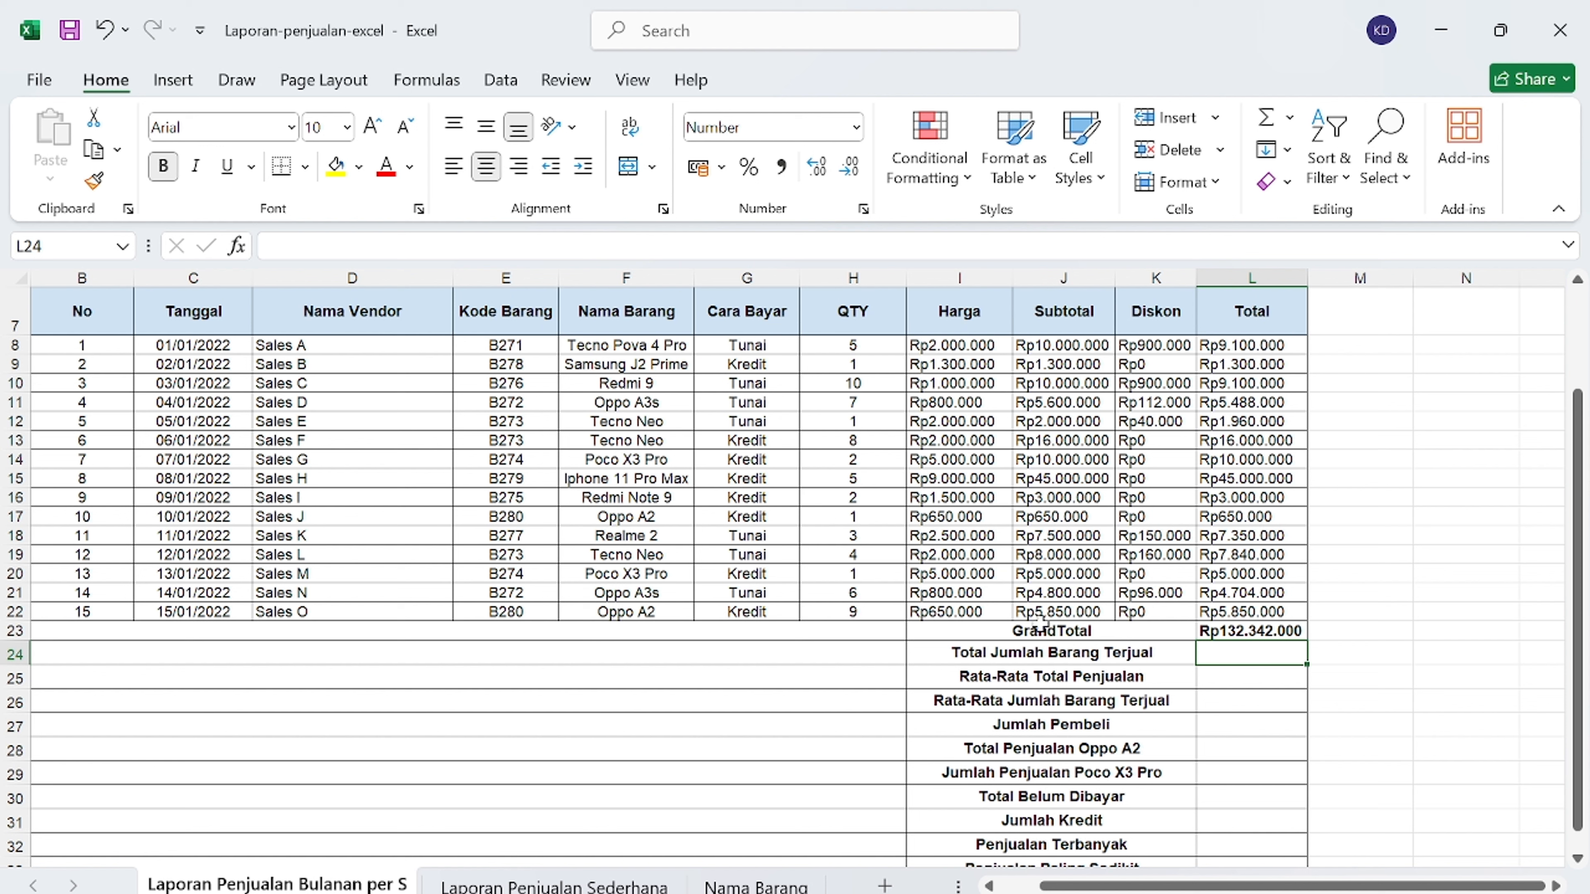
- Calculate Total Jumlah Barang Terjual in L24 with a SUM of the QTY column, H8:H22
text(=)
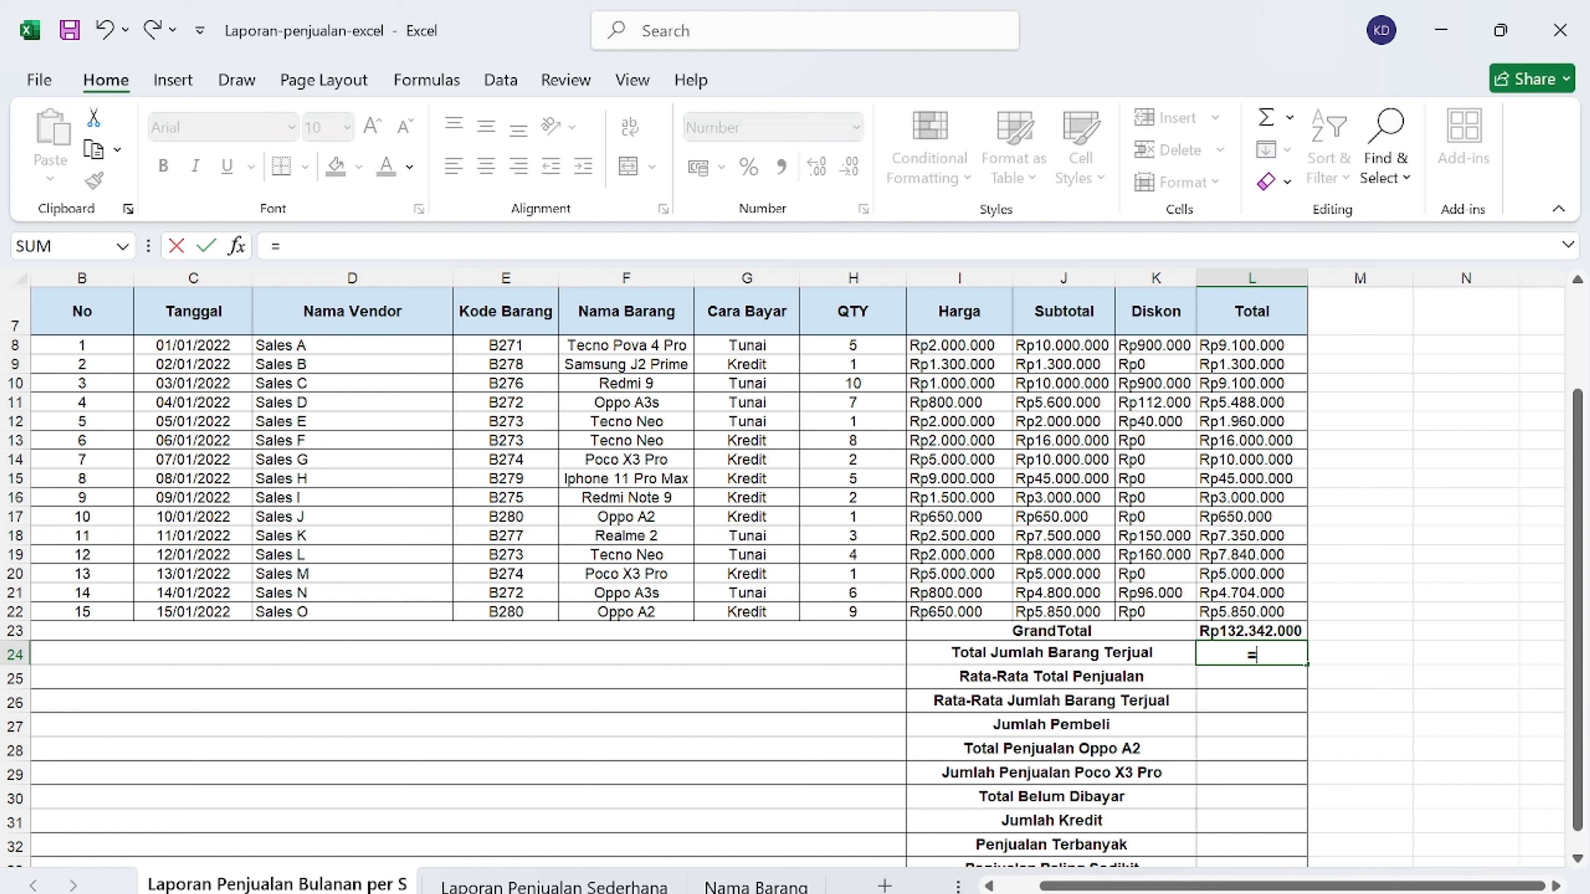
text(sum)
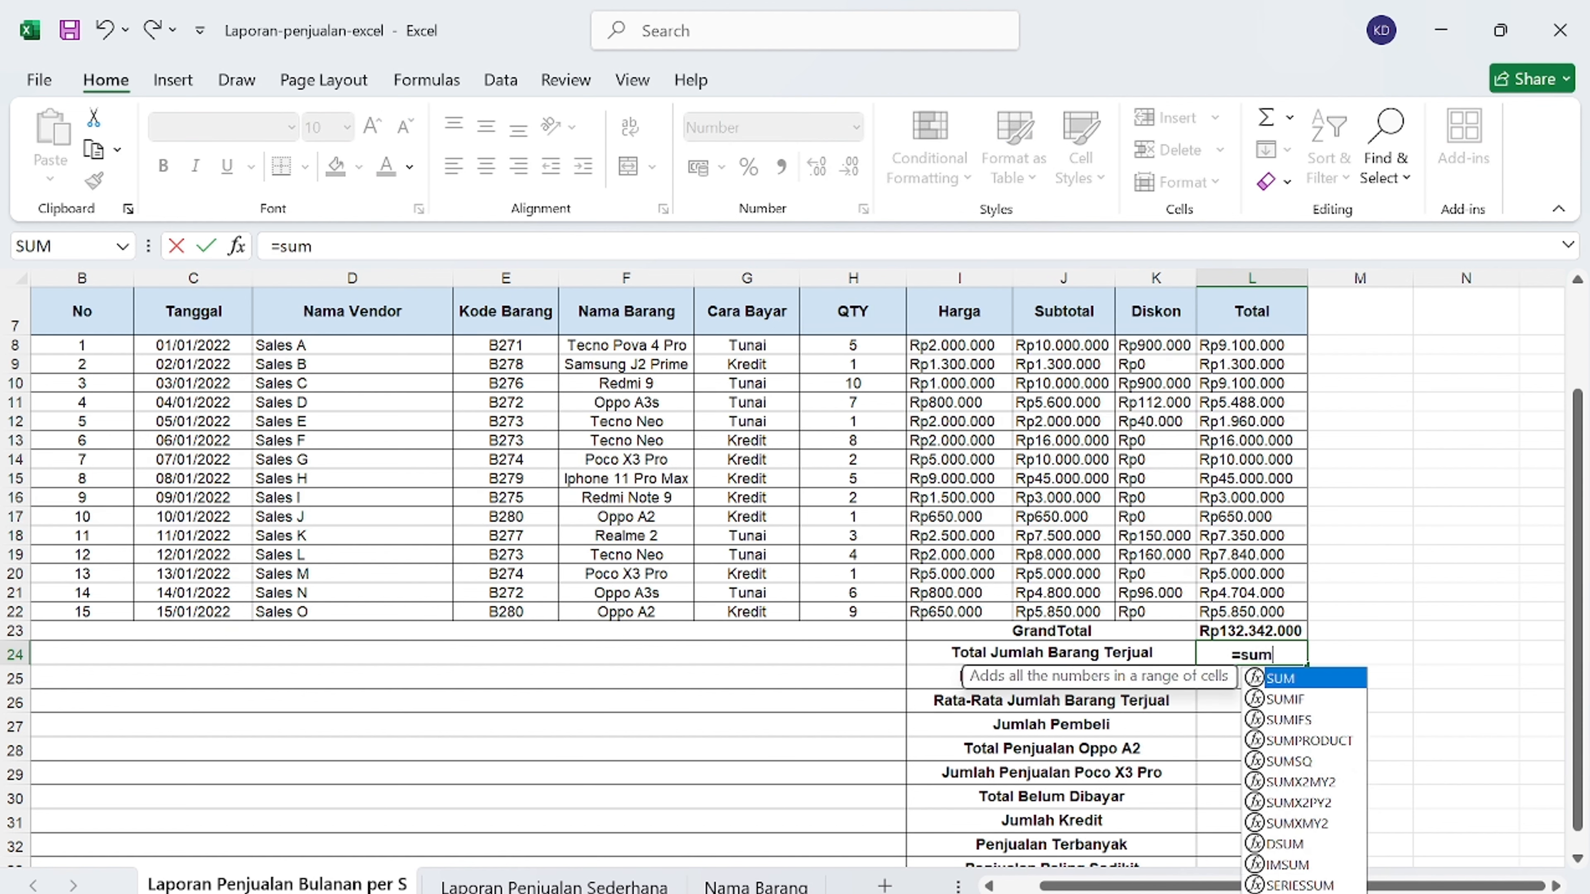
key(Escape)
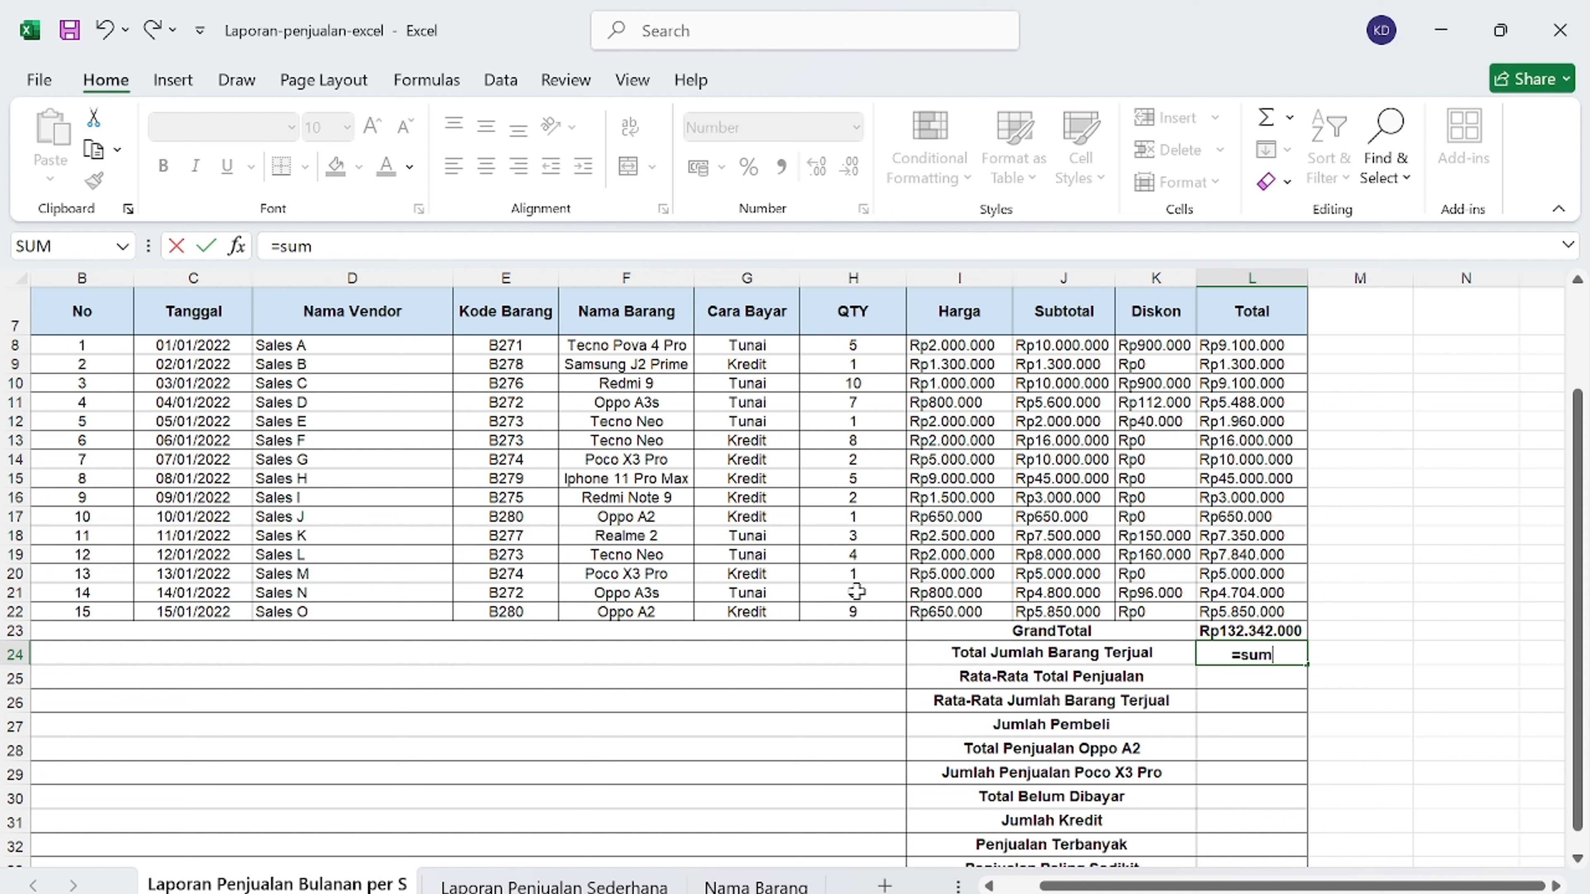
text(()
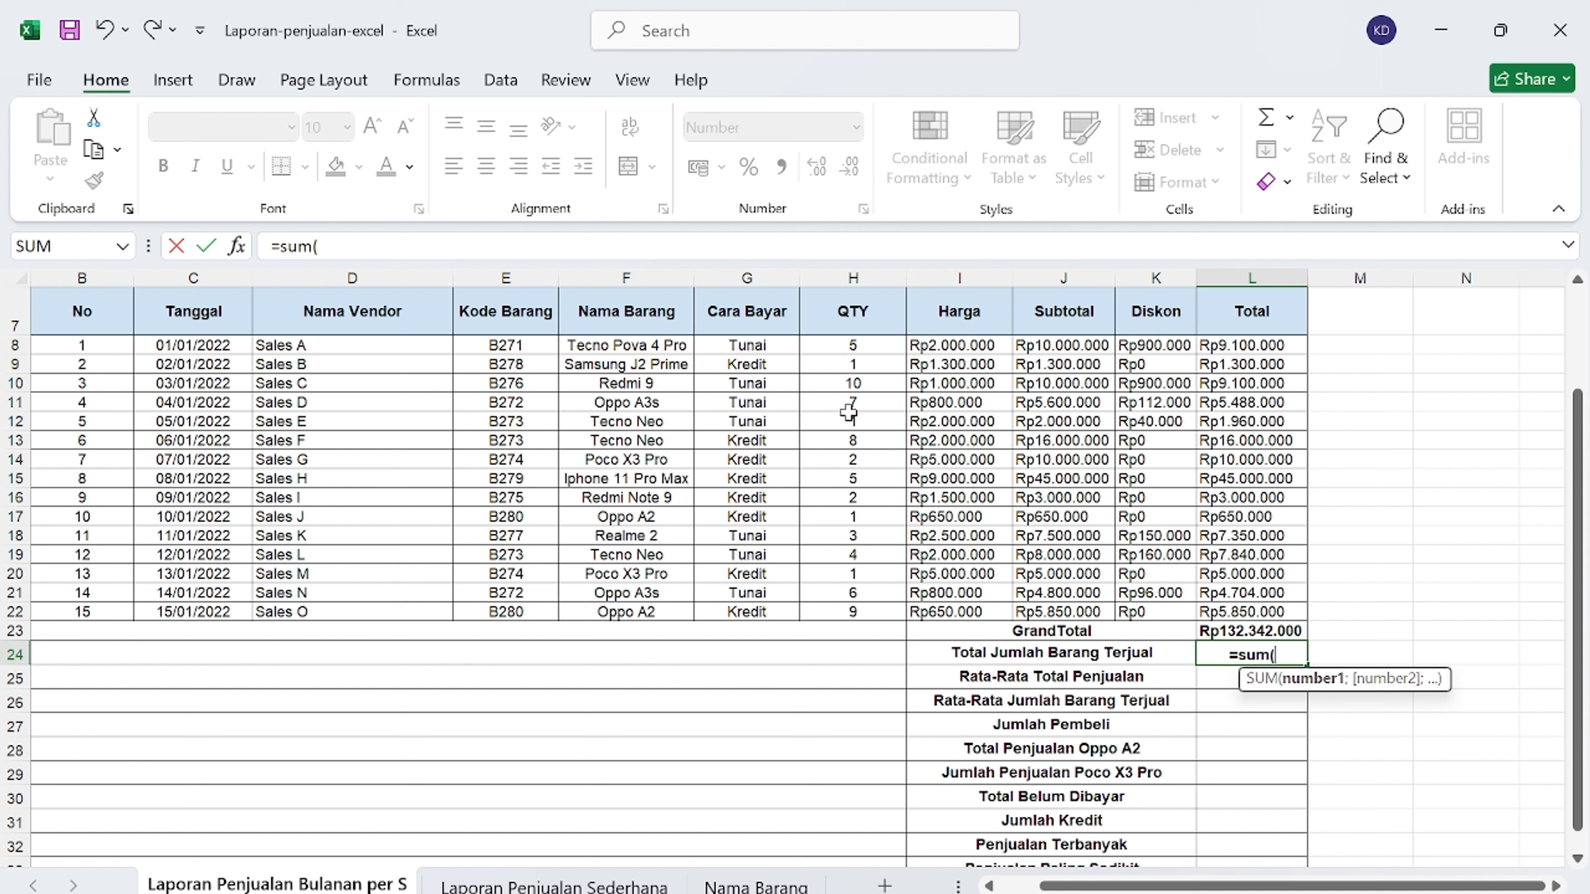
click(855, 345)
drag(858, 354, 833, 612)
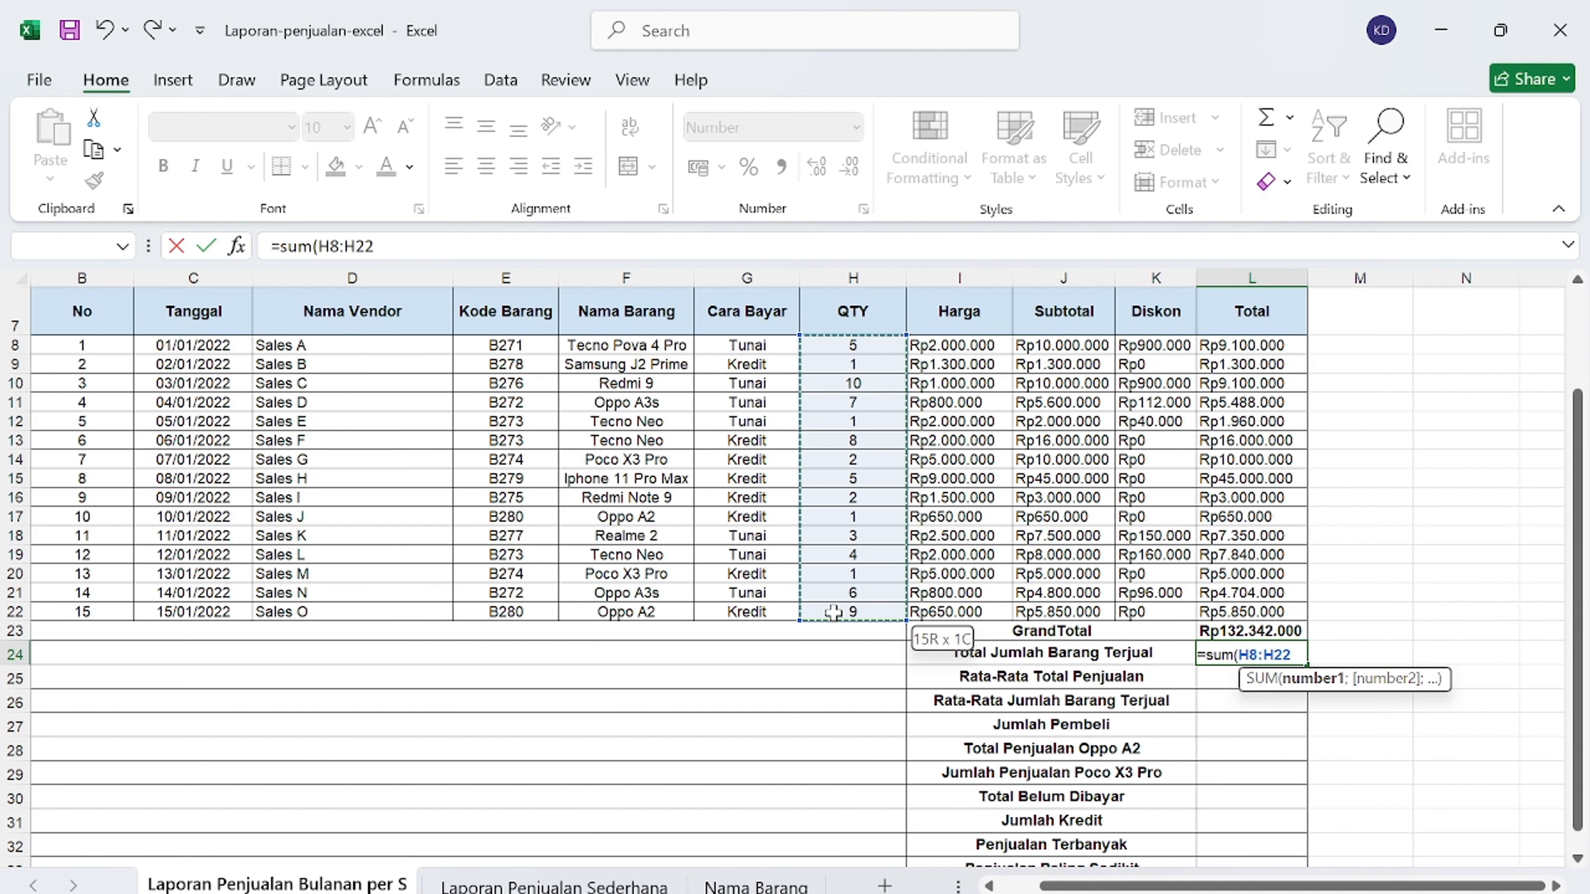
key(Return)
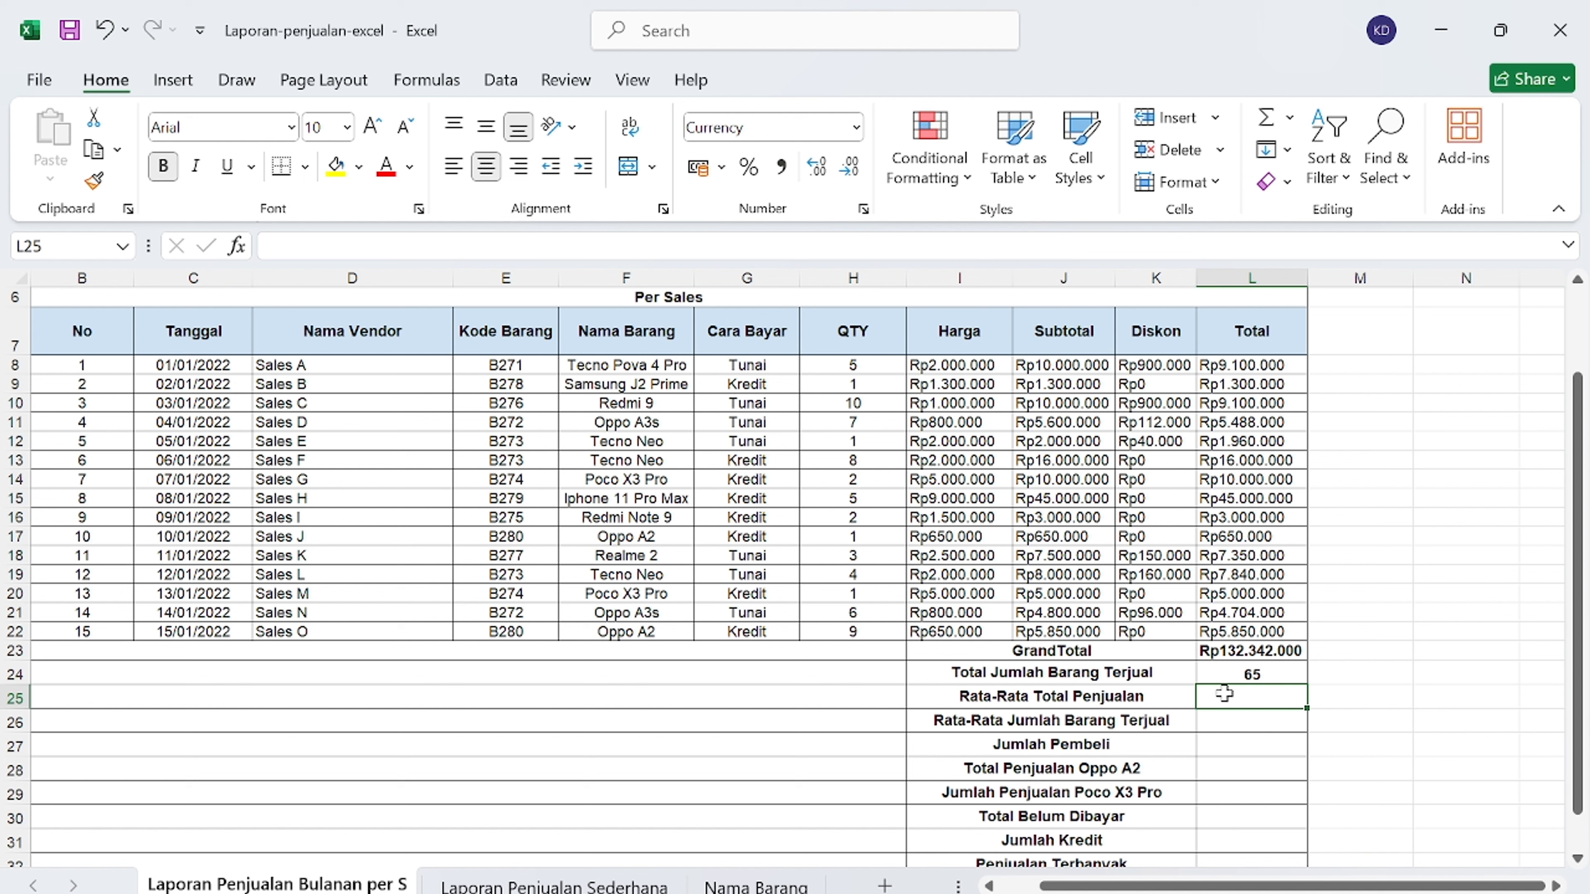
- Calculate Rata-Rata Total Penjualan in L25 with the AVERAGE of the Total column, L8:L22
text(=)
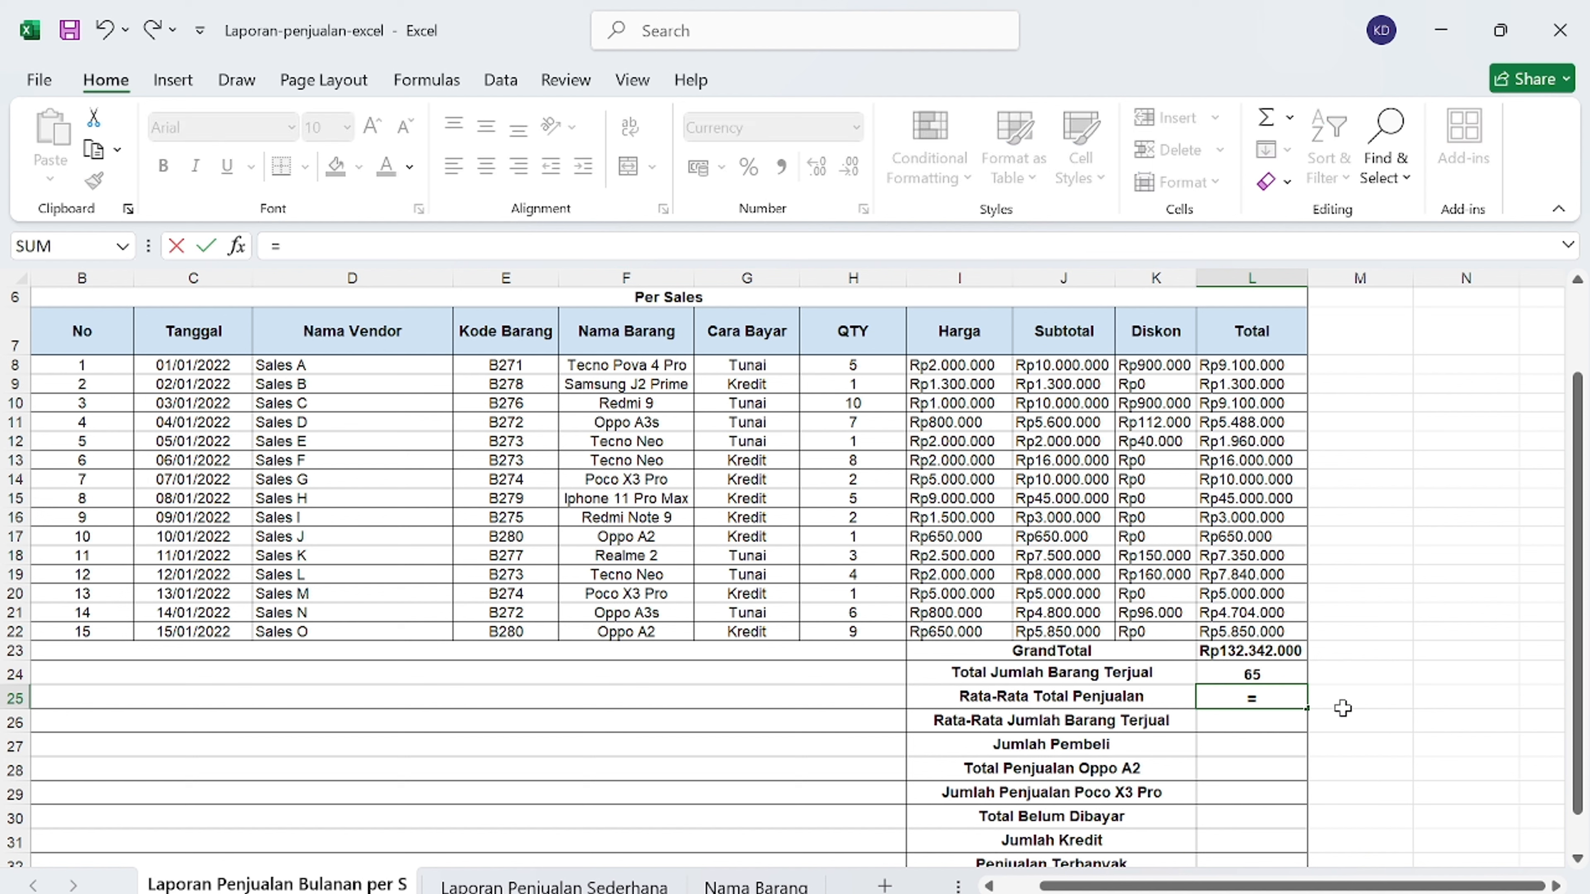
text(ave)
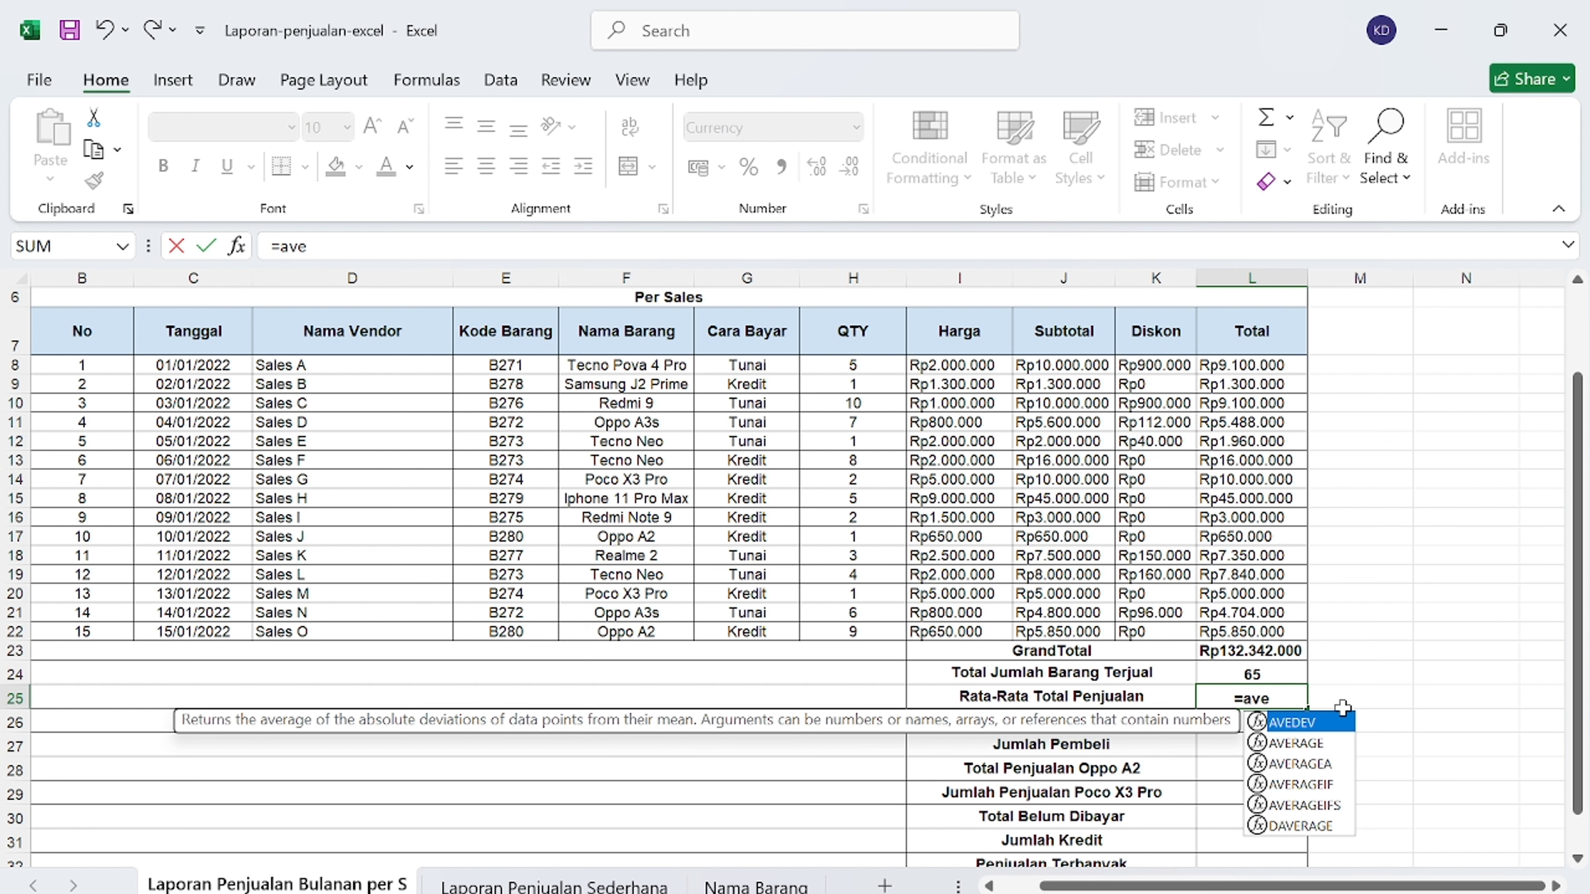
text(rage()
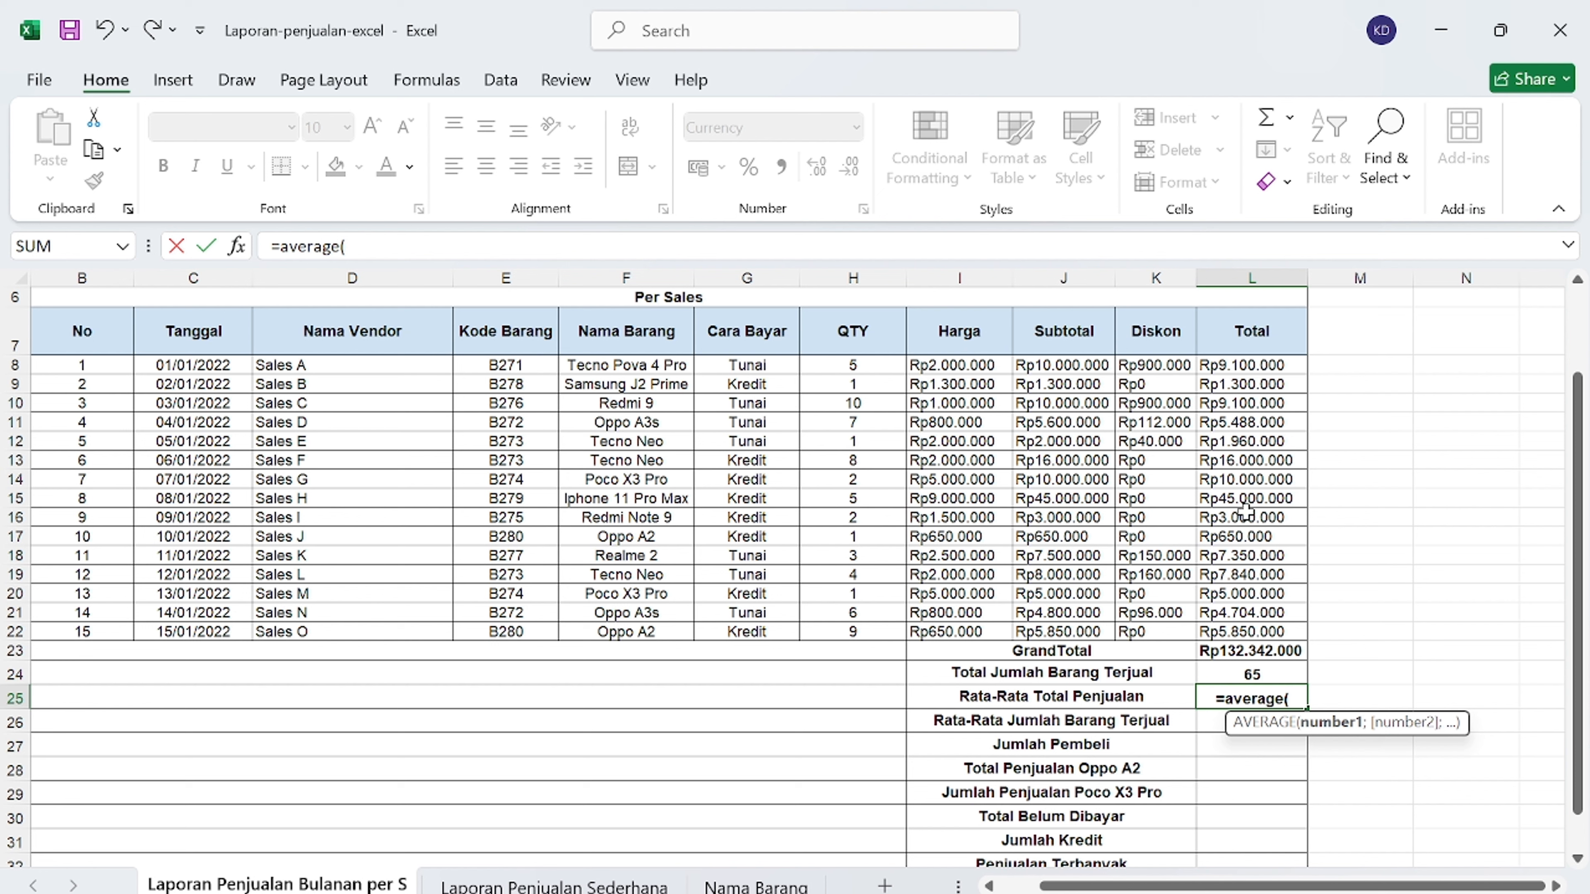
click(1247, 363)
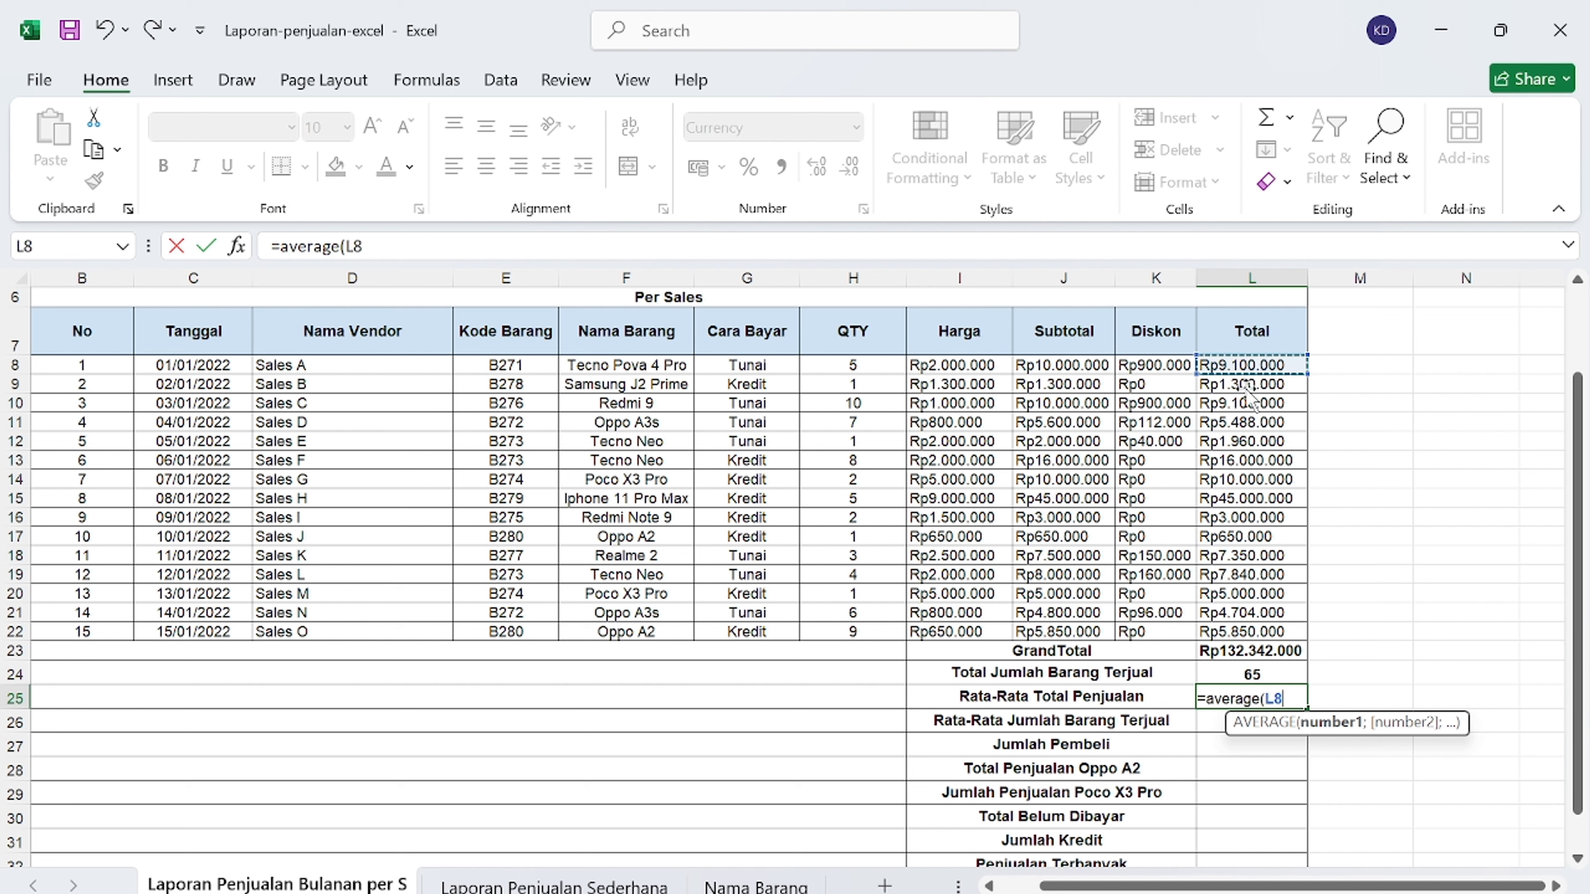
shift+click(1224, 628)
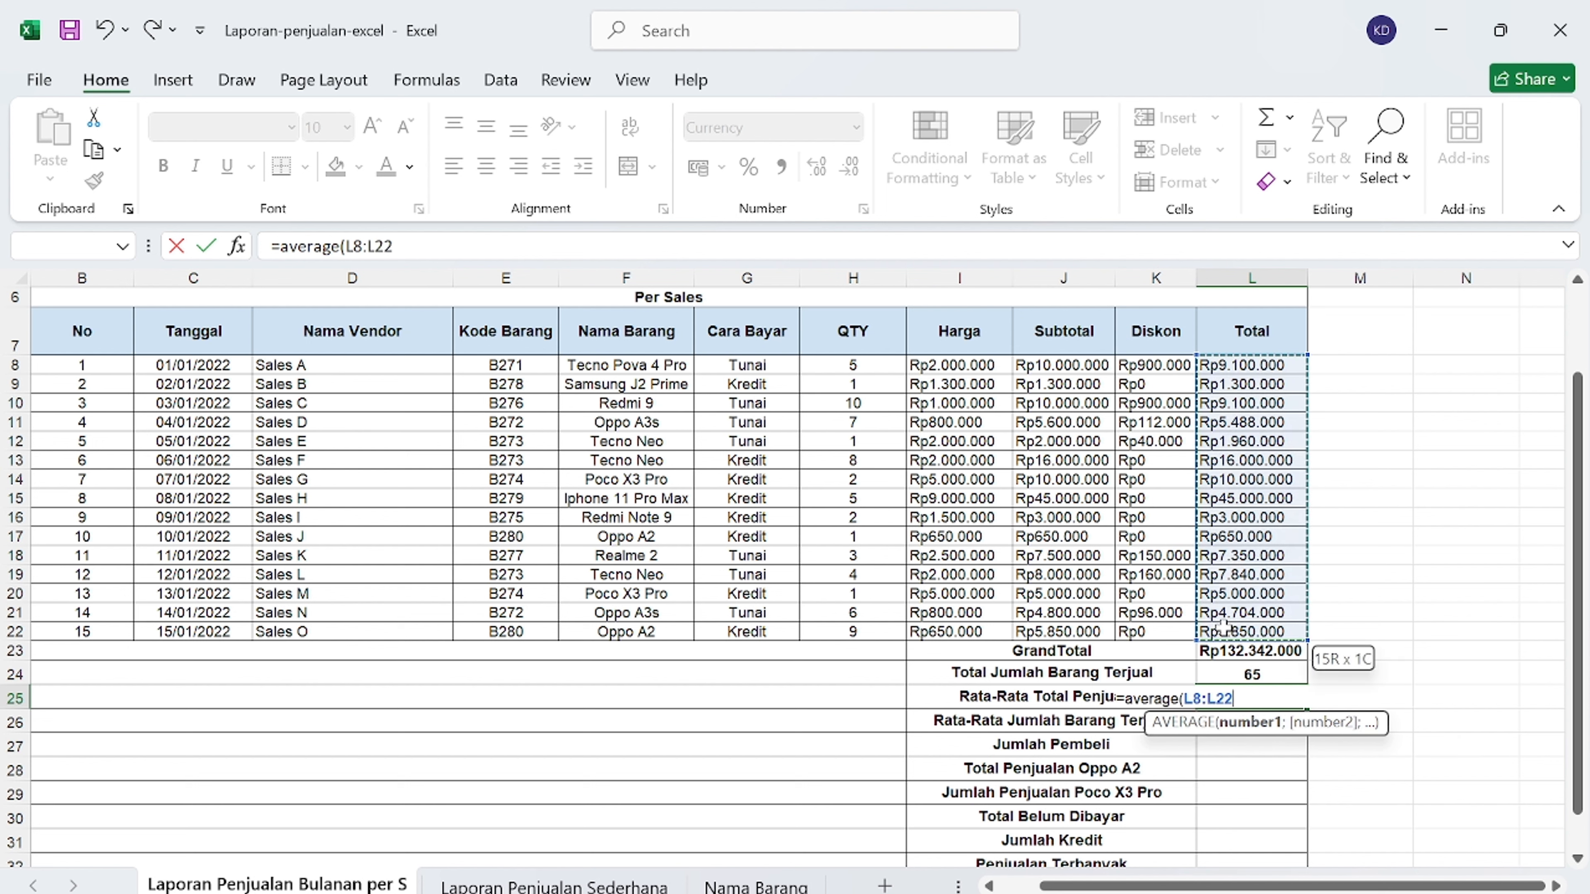
key(Return)
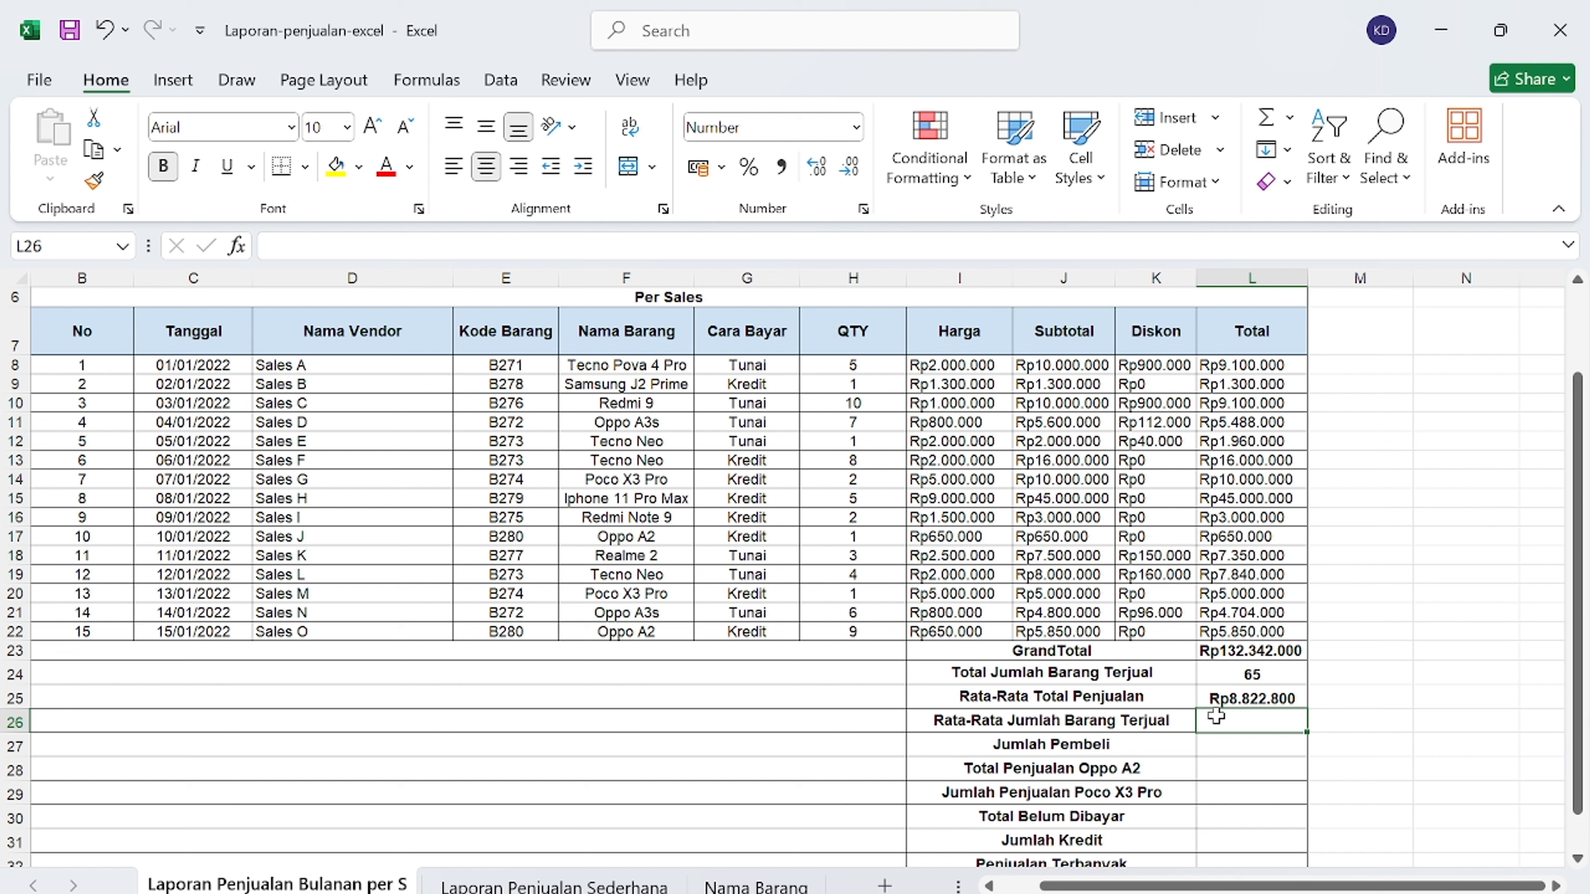
- Calculate Rata-Rata Jumlah Barang Terjual in L26 with the AVERAGE of the QTY column, H8:H22
text(=avera)
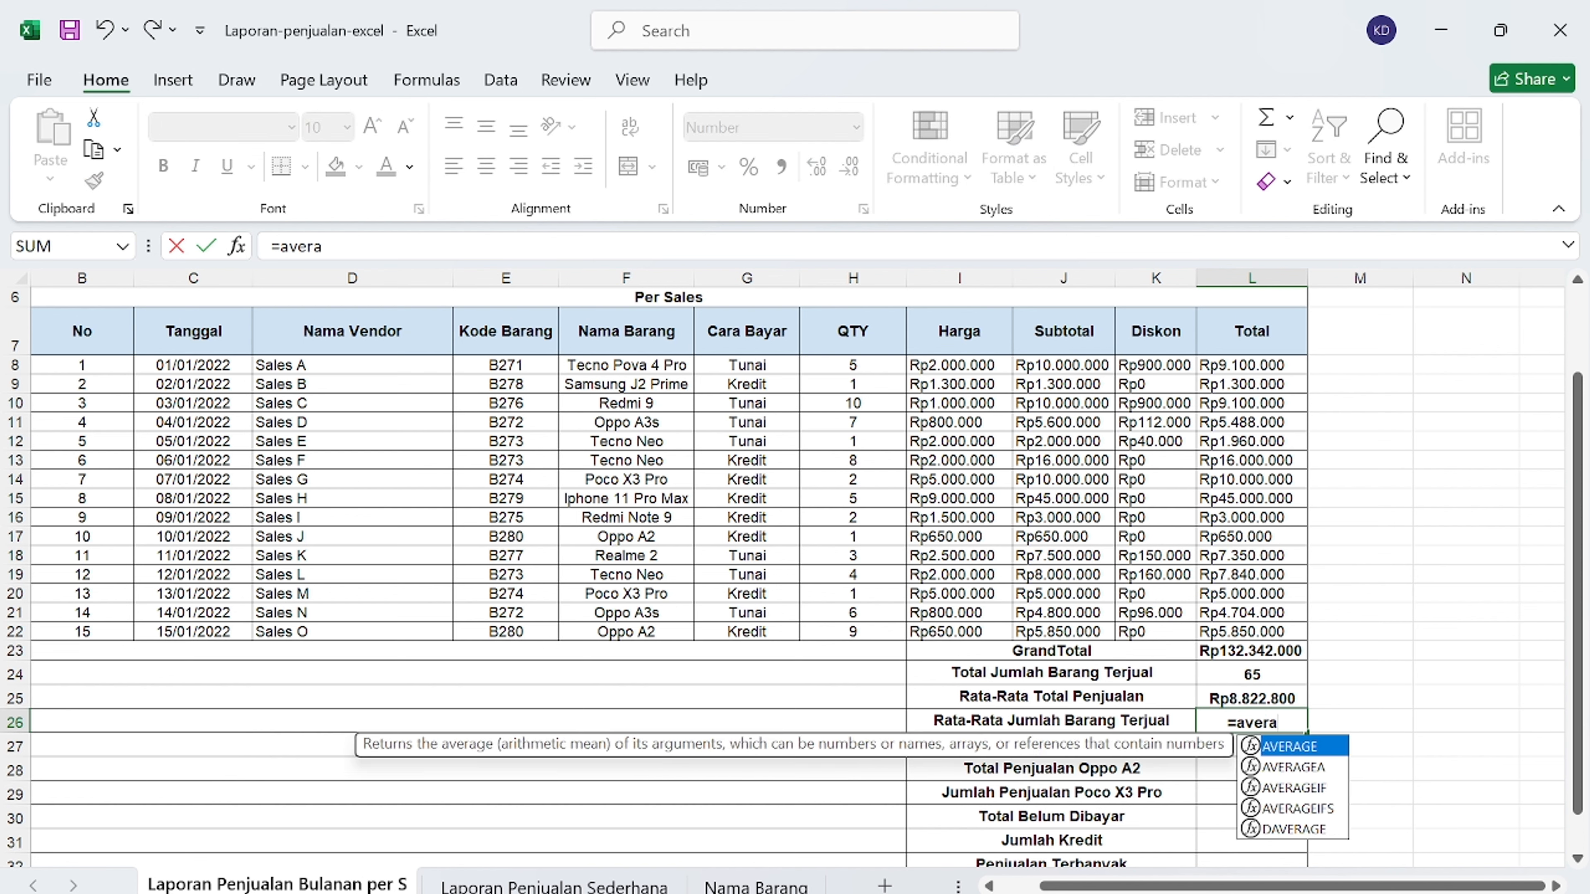
text(ge()
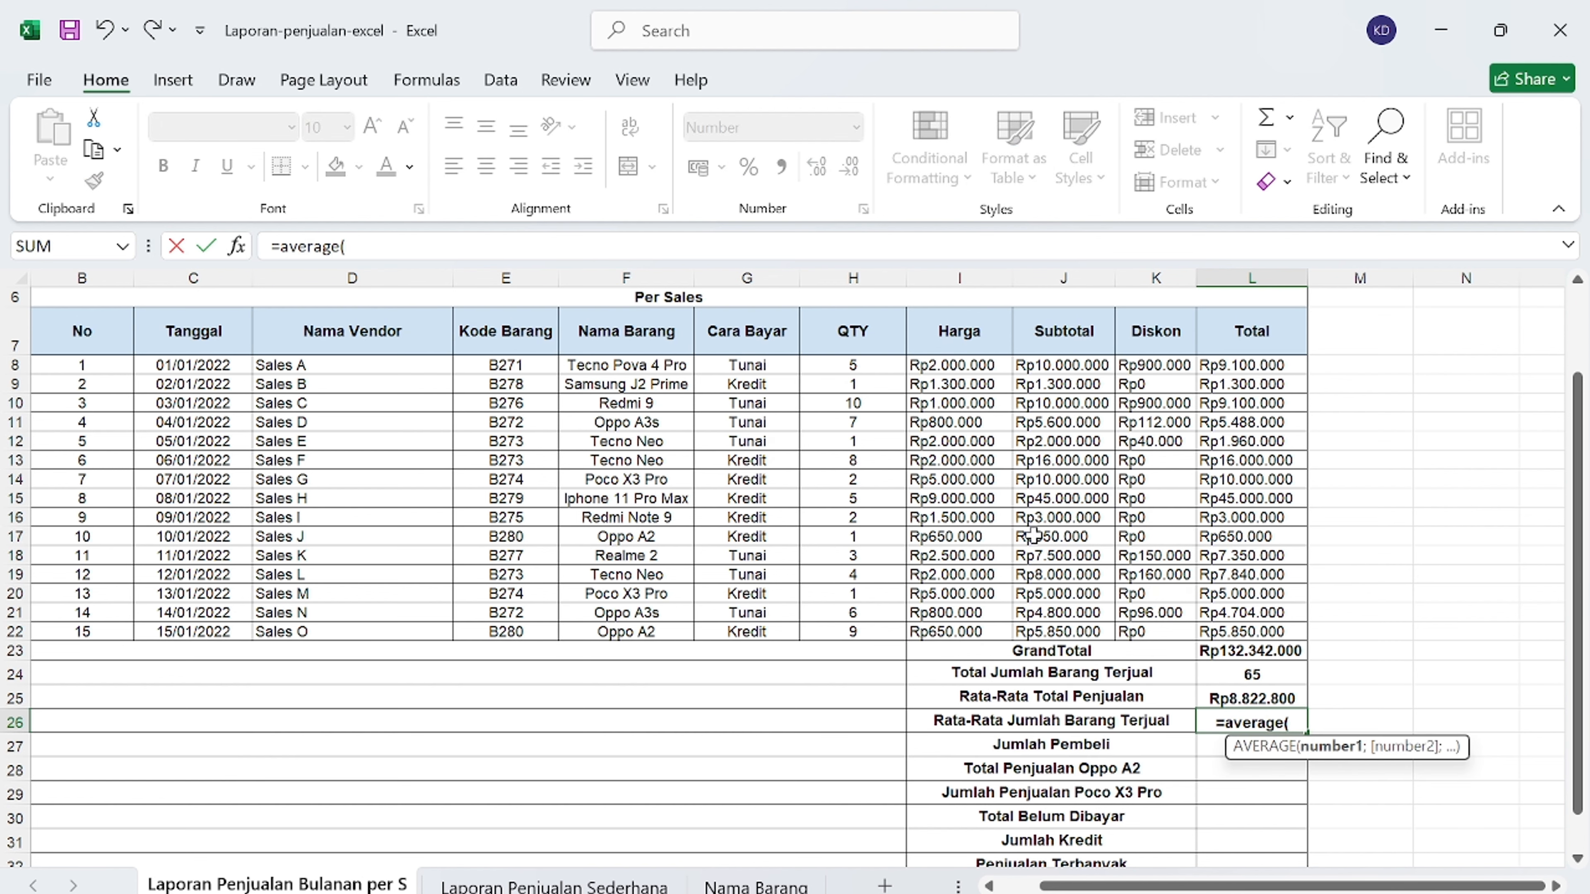
drag(853, 365, 851, 630)
key(Return)
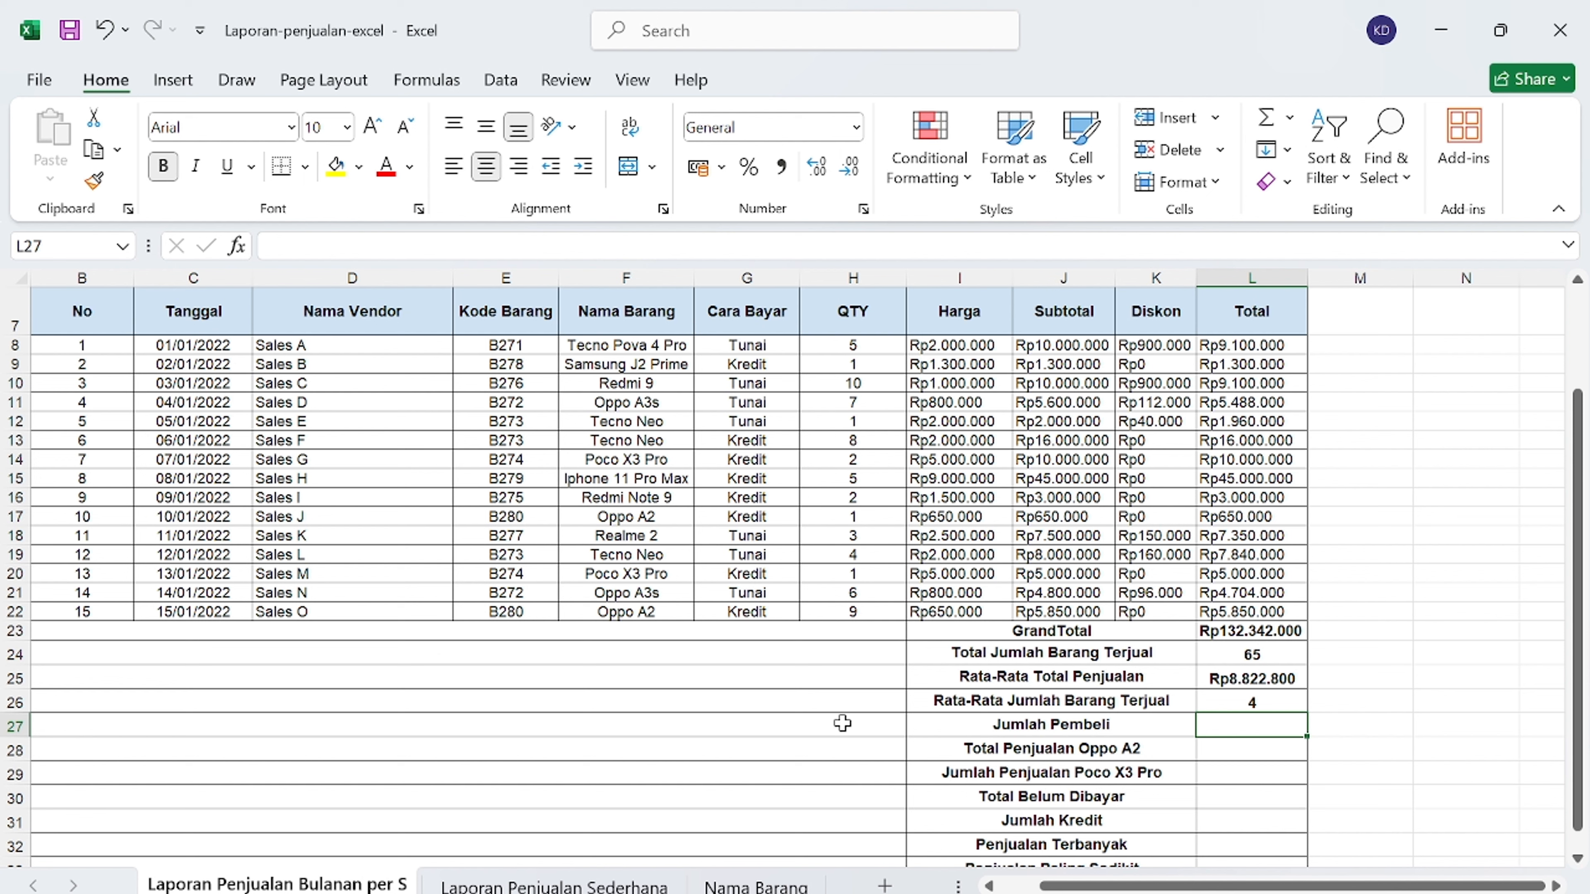
- Calculate Jumlah Pembeli in L27 with a COUNTA of the Nama Vendor column, D8:D22
text(=)
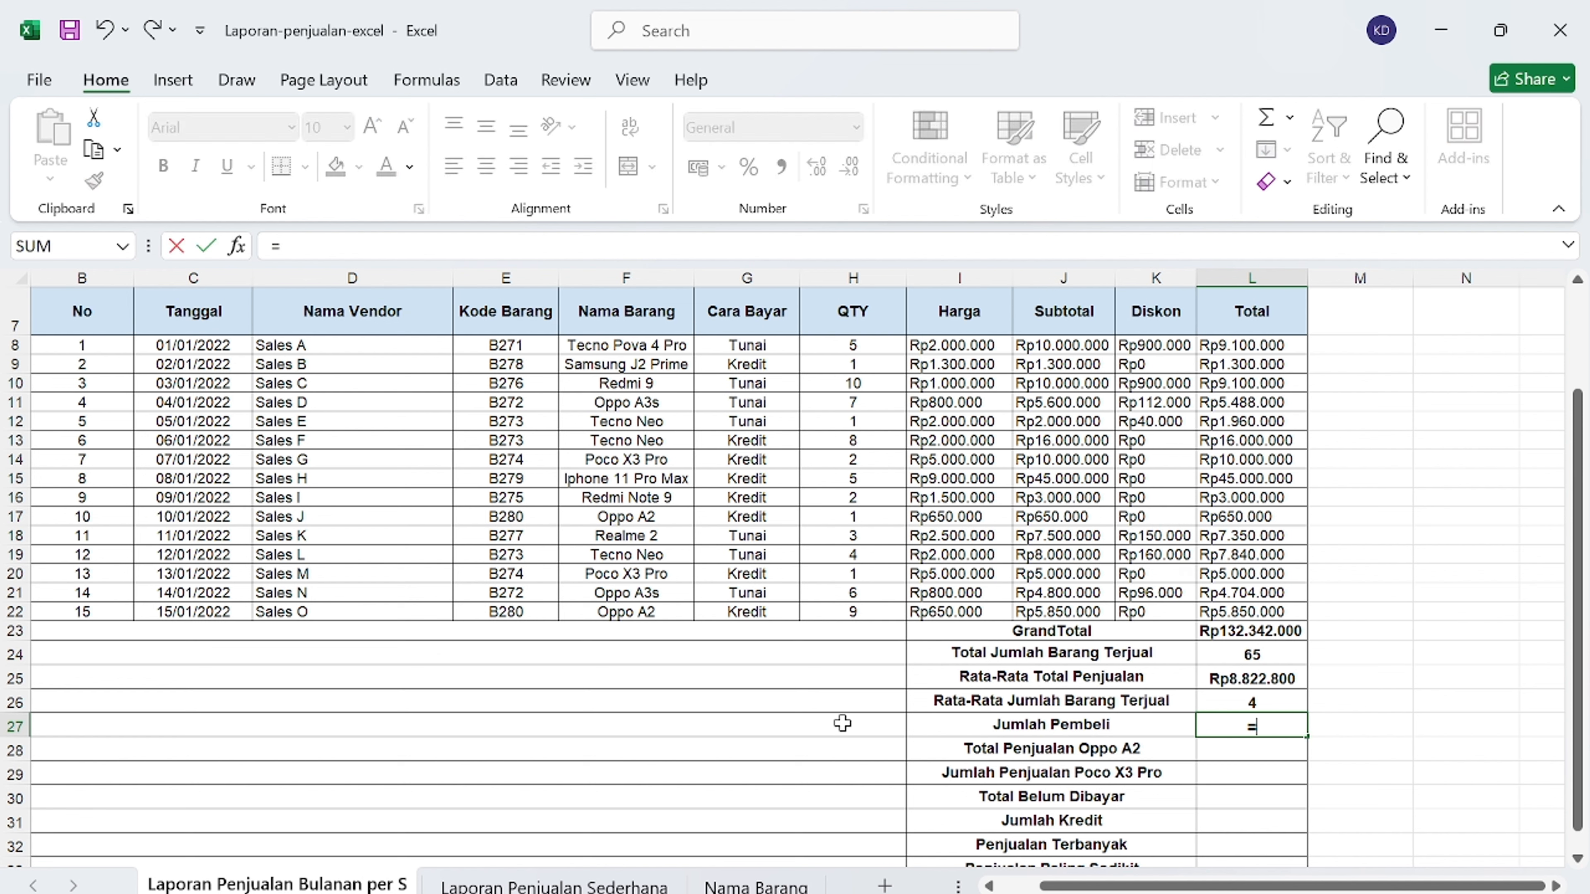
text(cou)
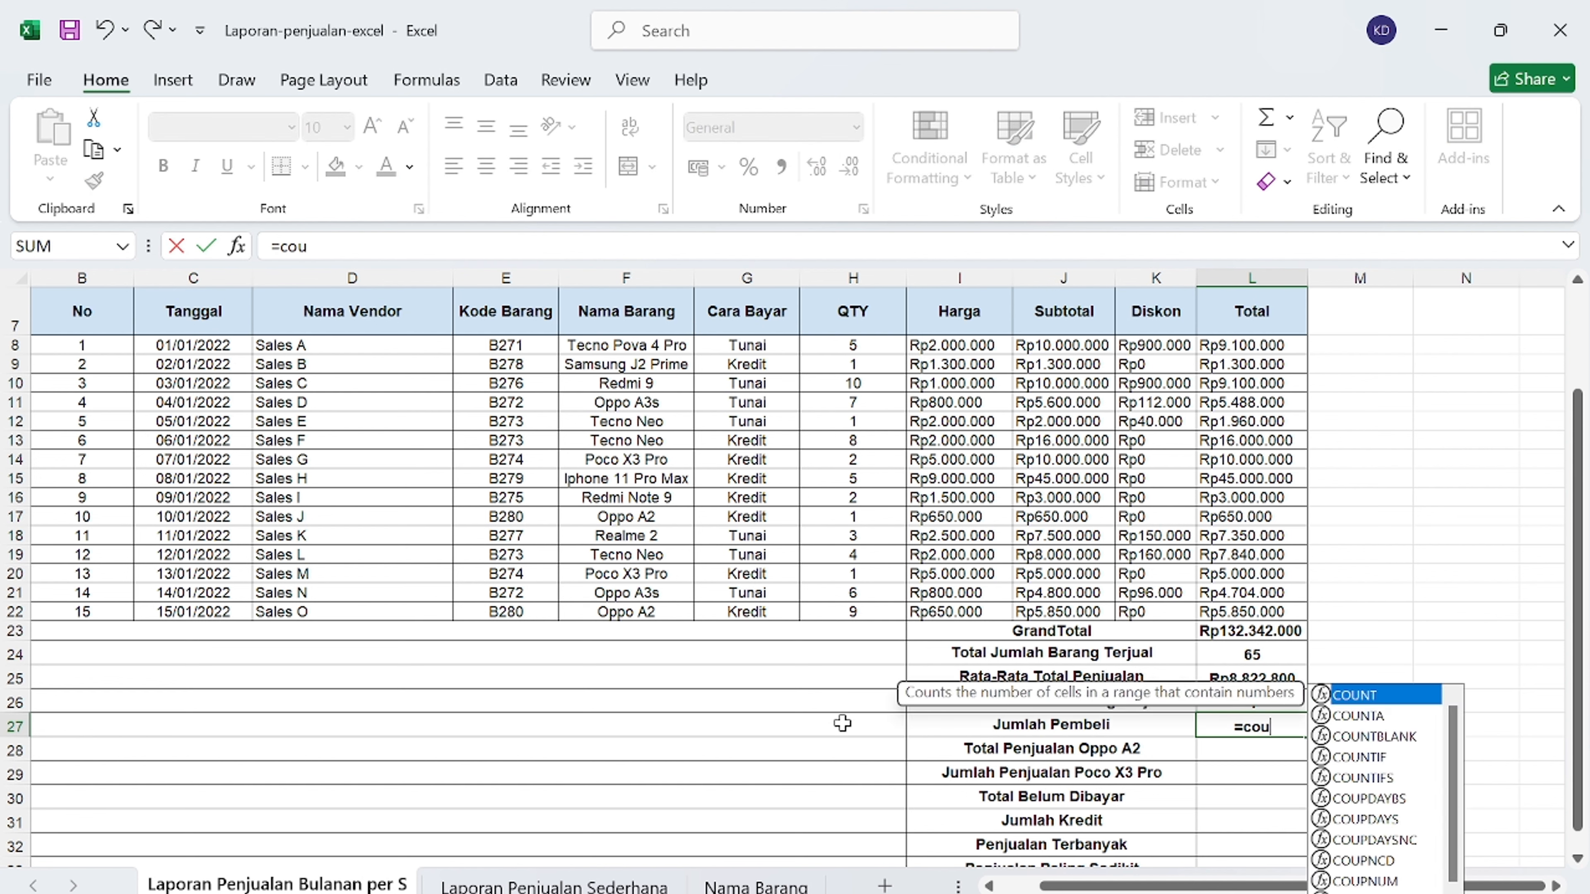
text(nta)
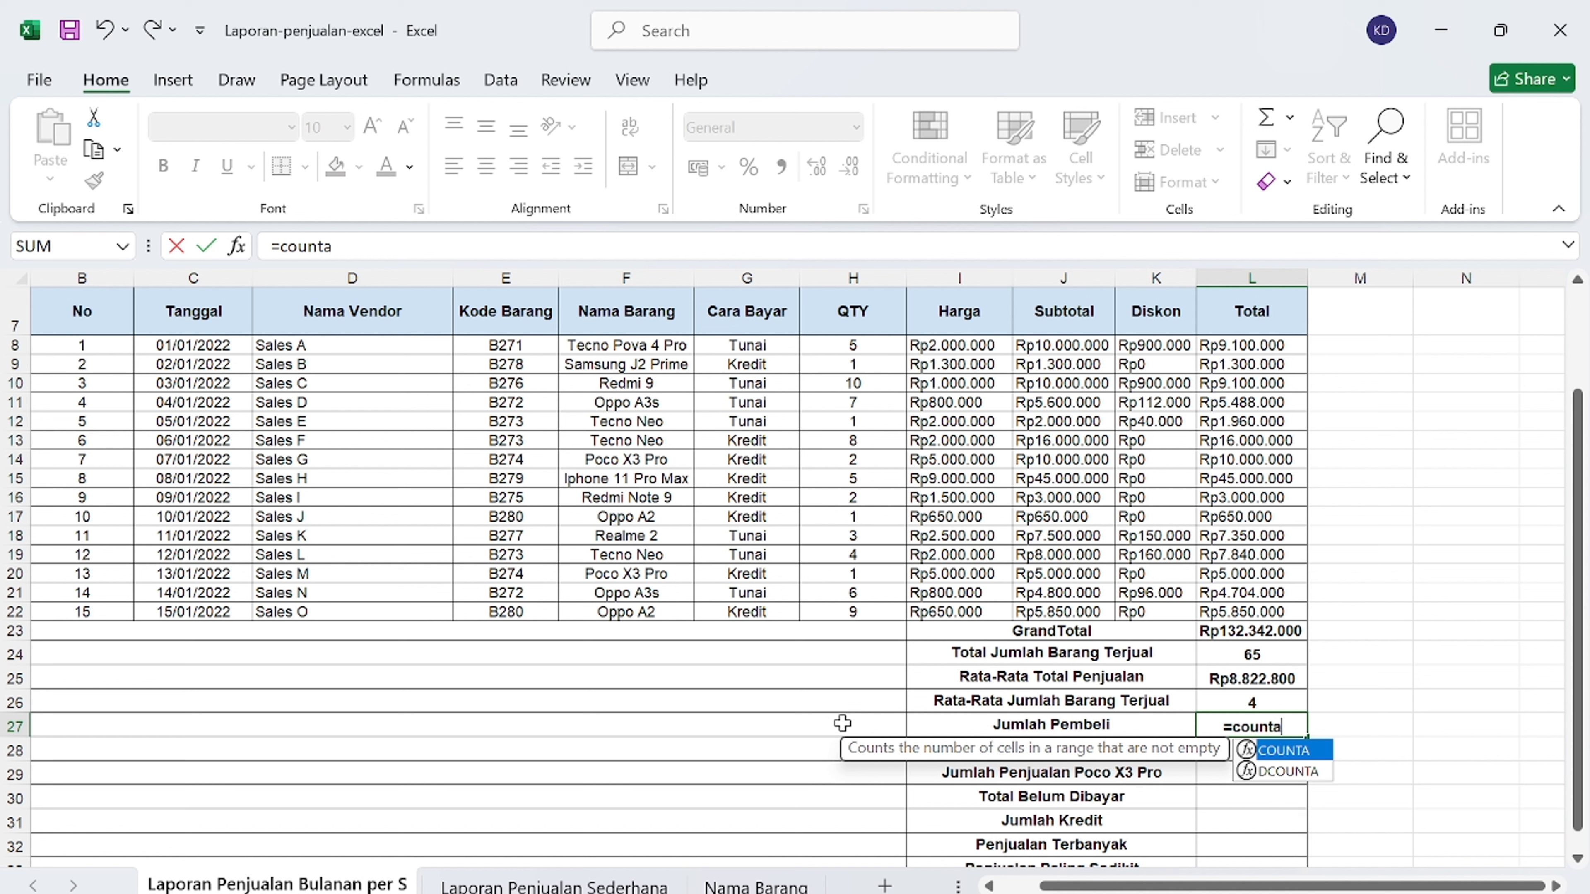
text(()
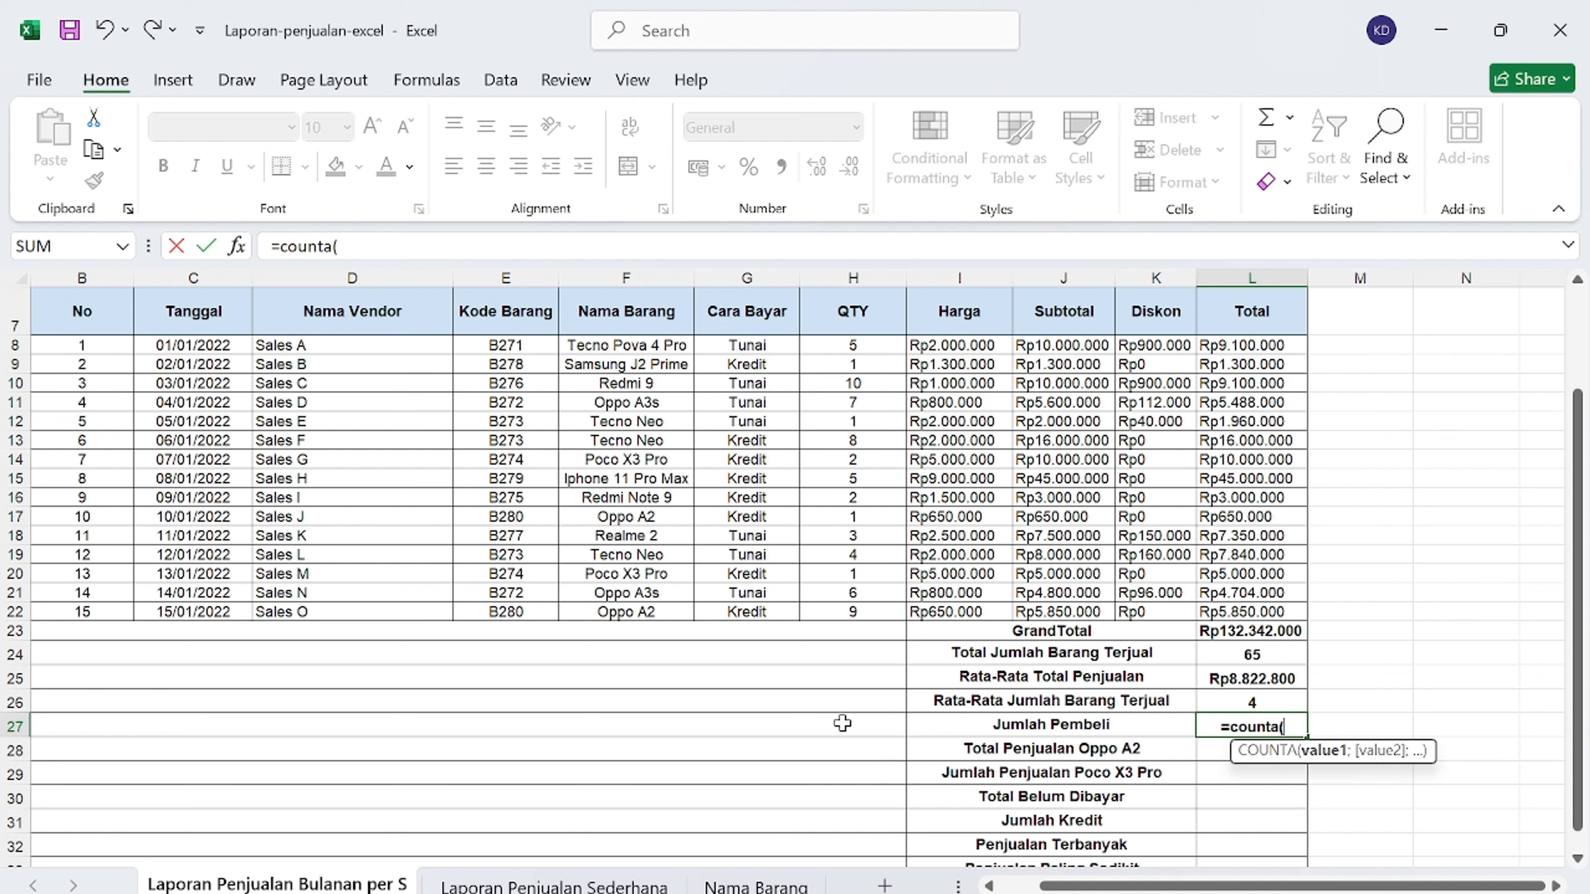
click(321, 345)
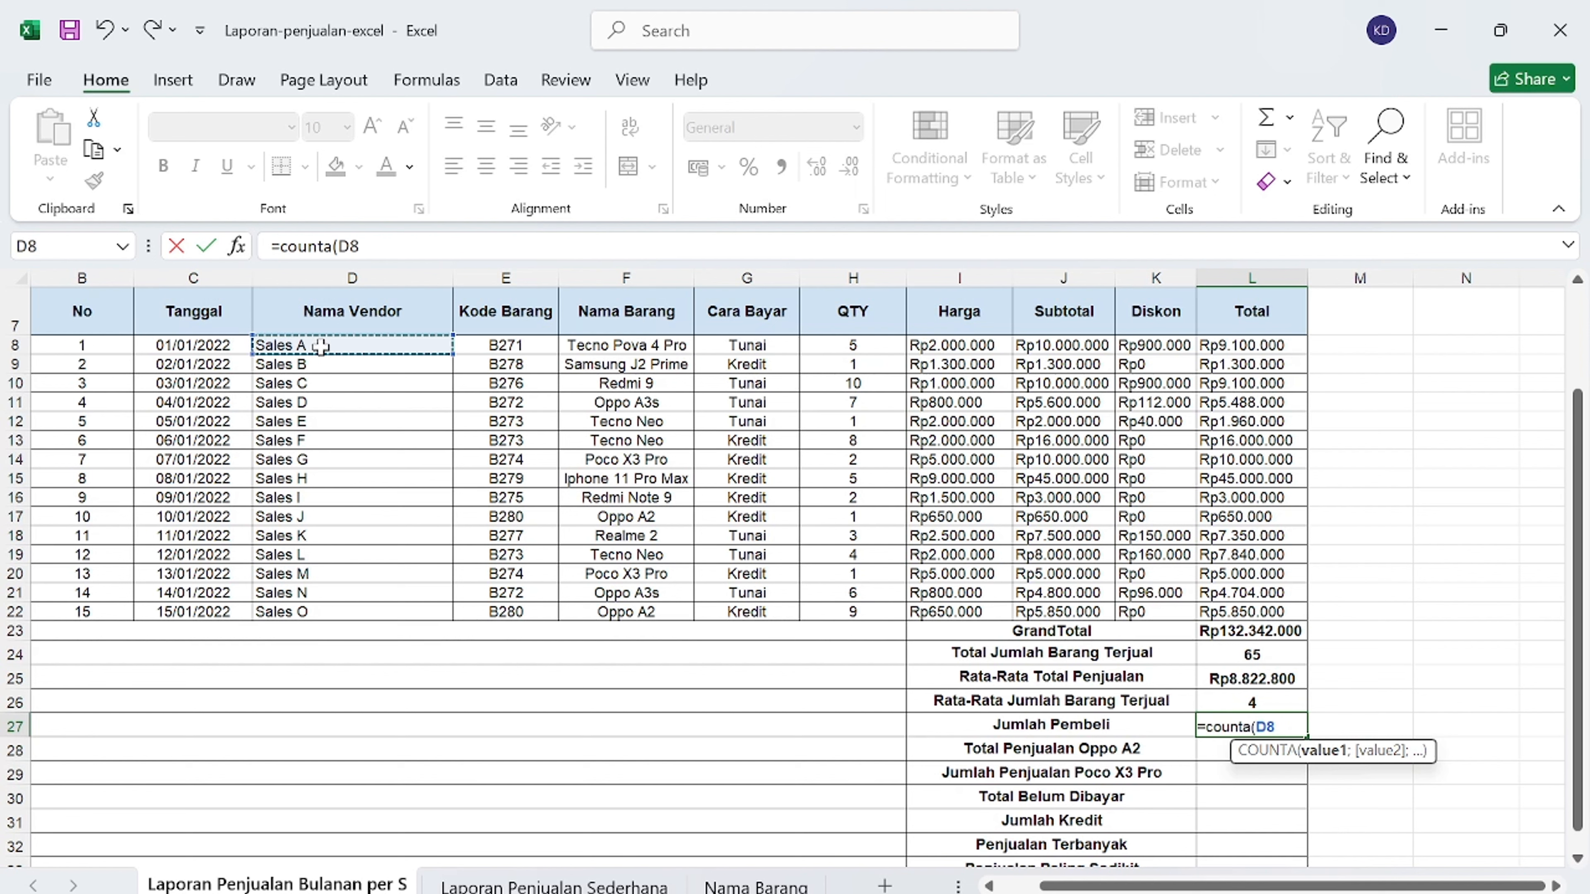
shift+click(303, 609)
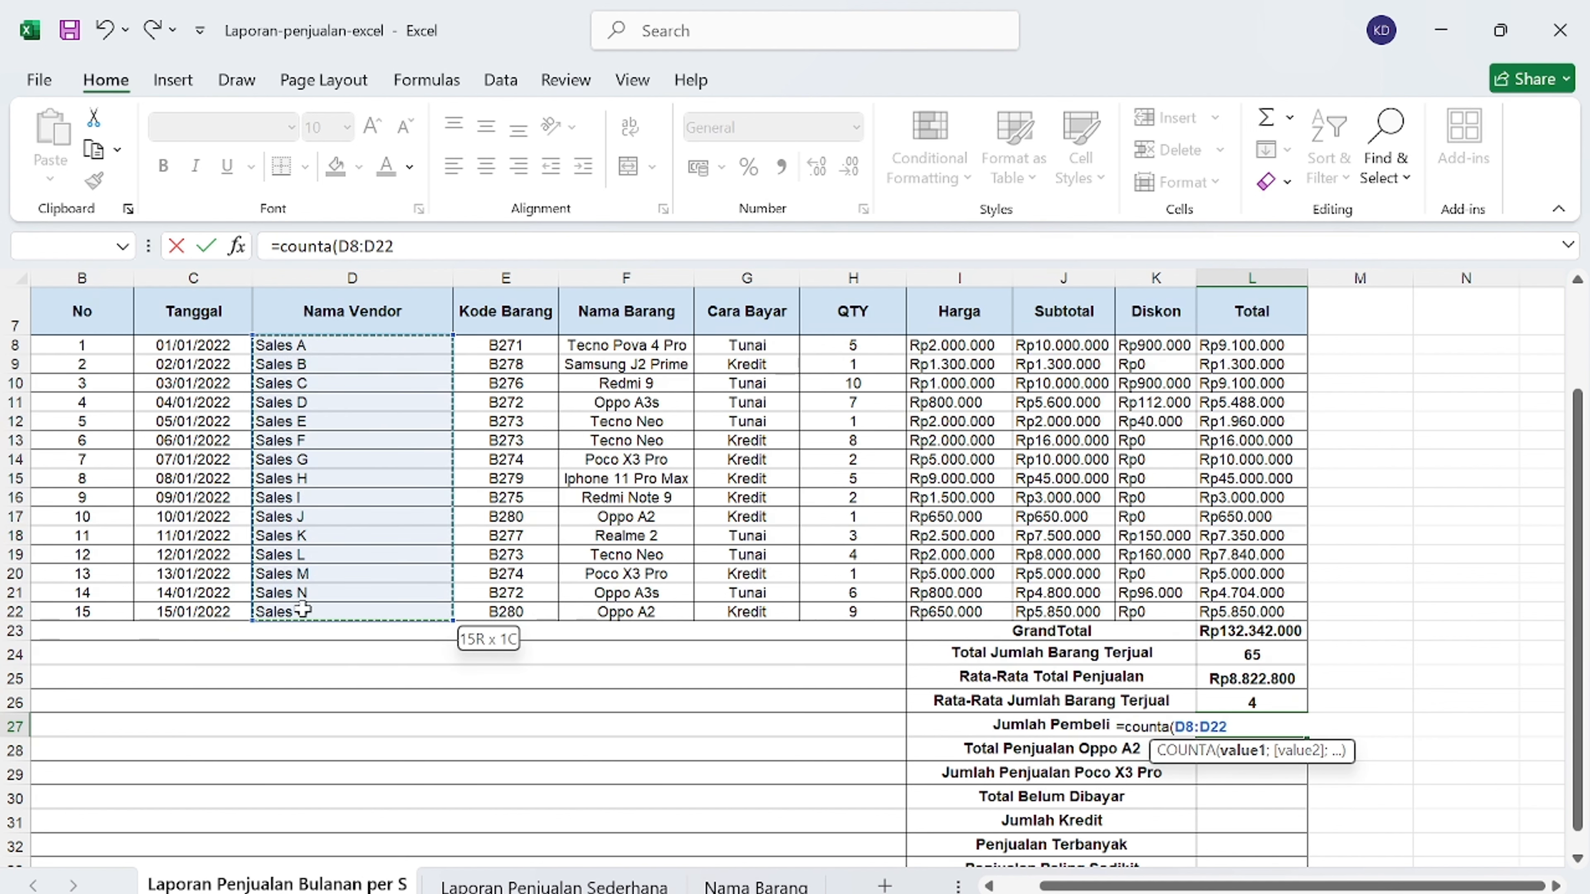
key(Return)
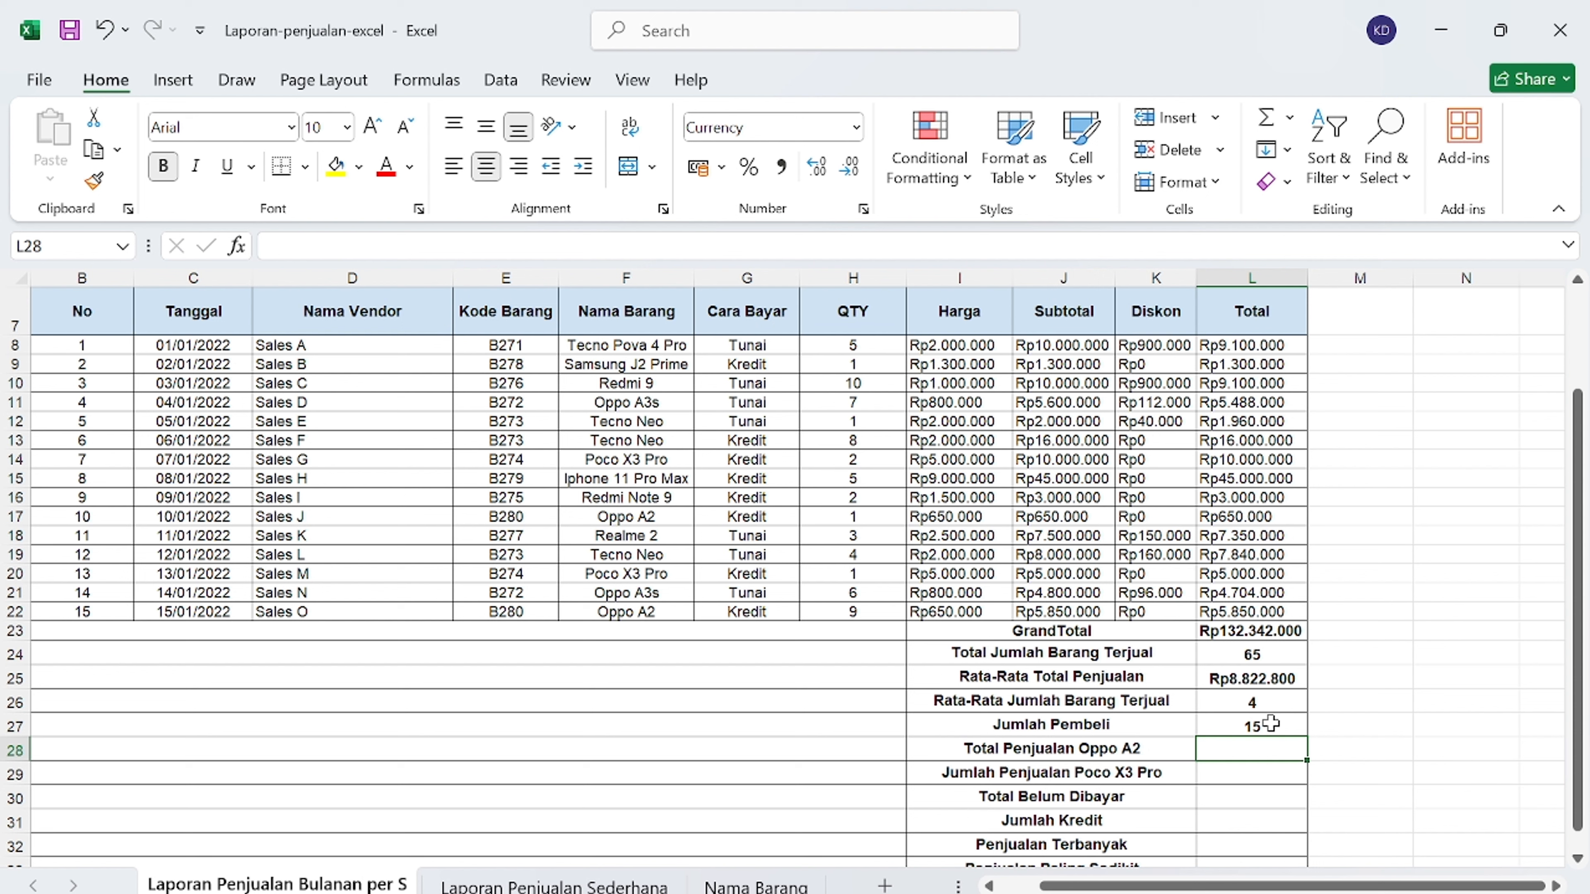
- Change the function in the Jumlah Pembeli formula in L27 to COUNT, keeping the range D8:D22
click(1270, 724)
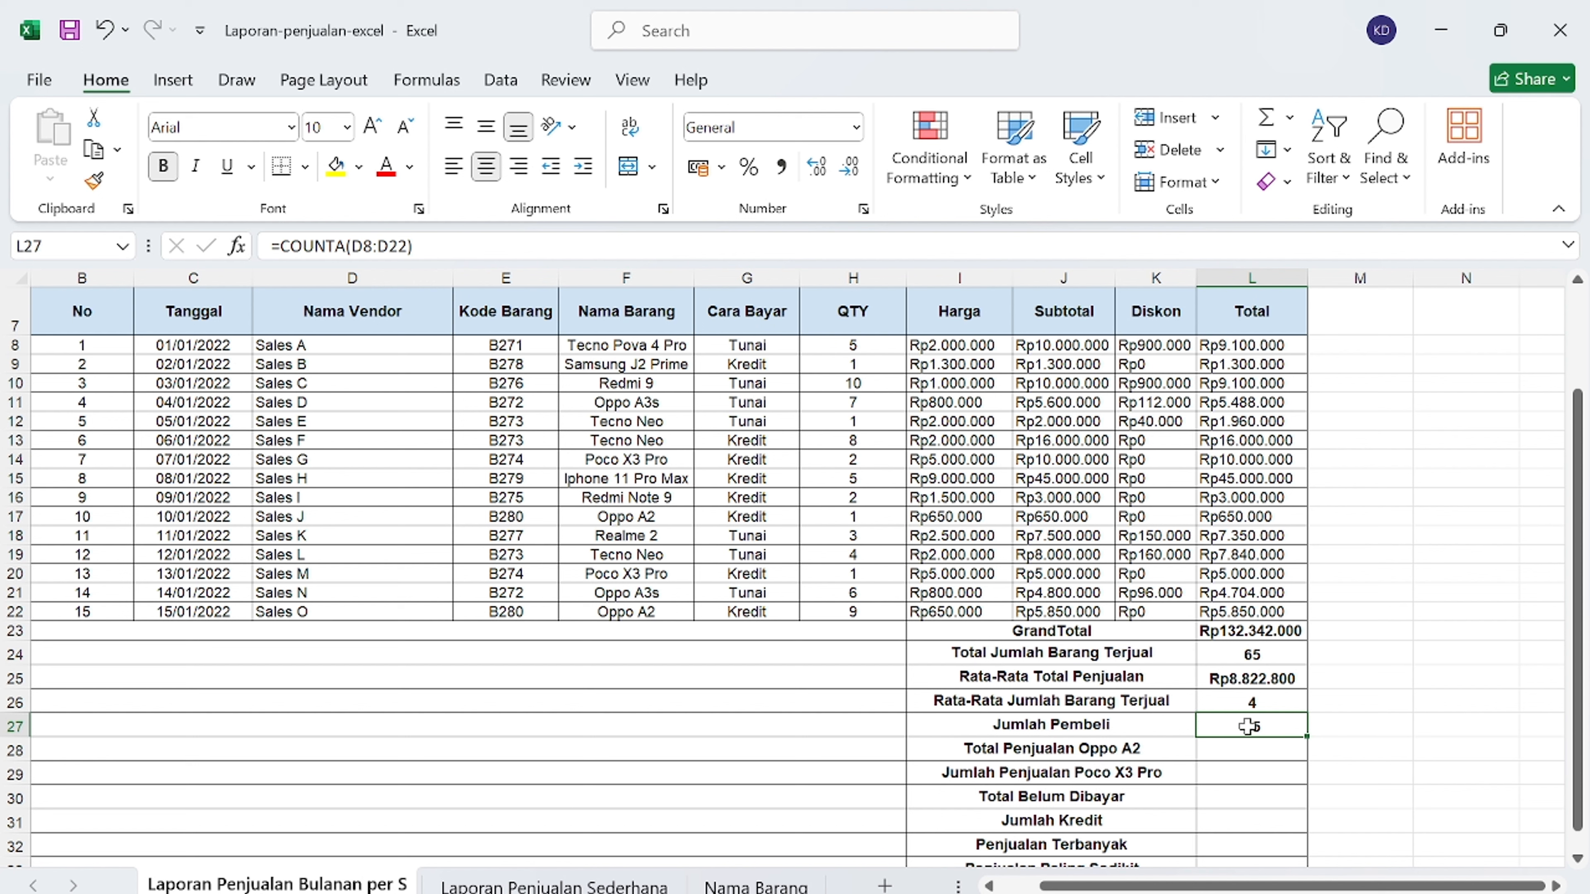
click(346, 246)
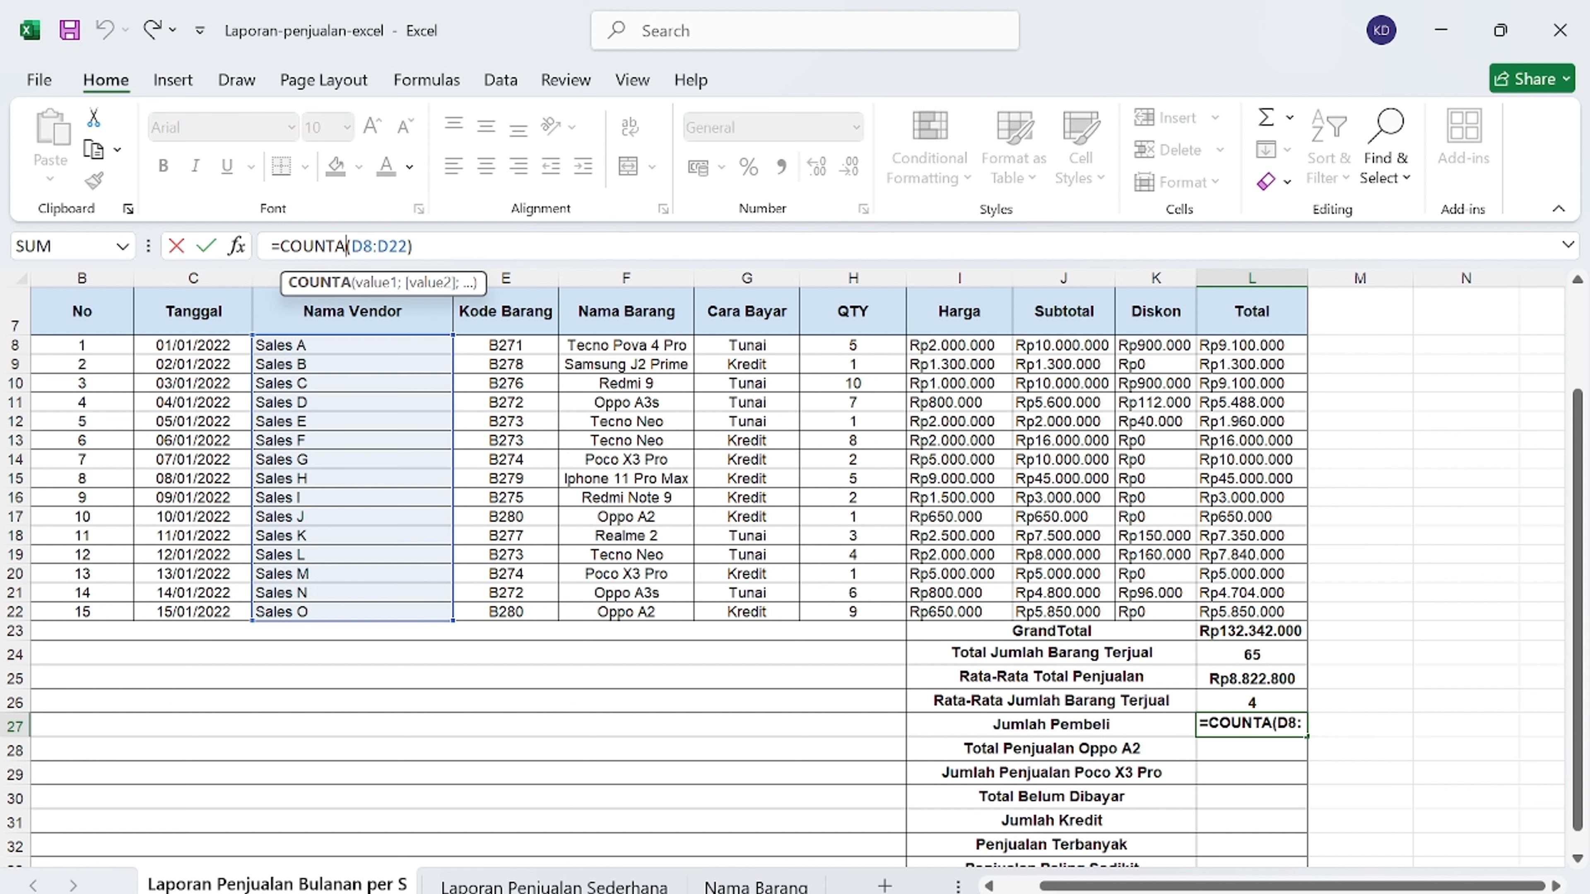
key(BackSpace)
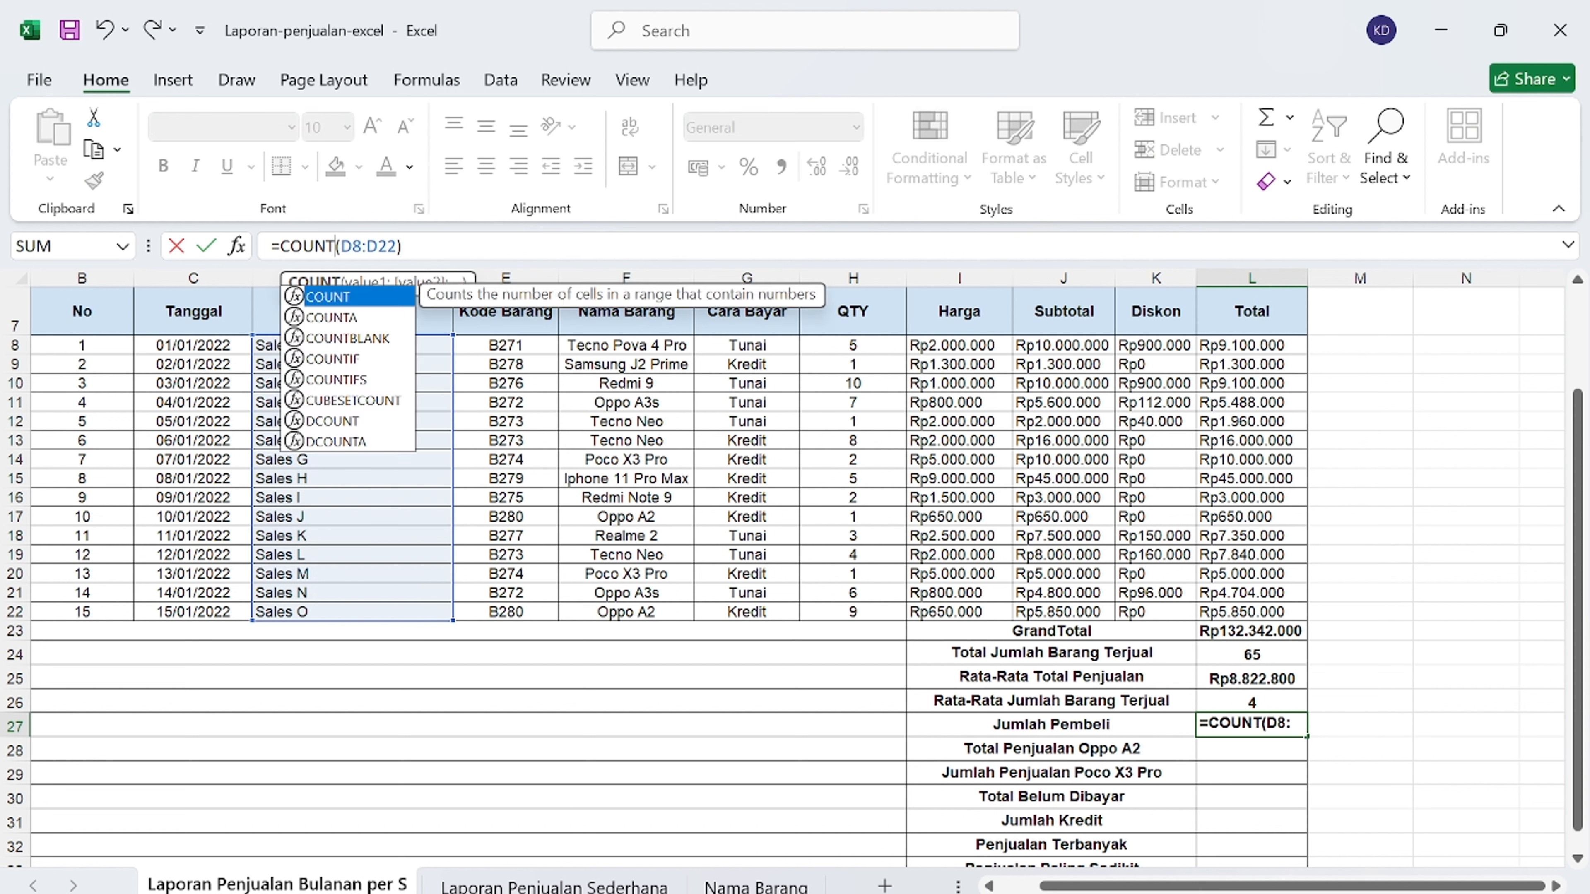
key(Return)
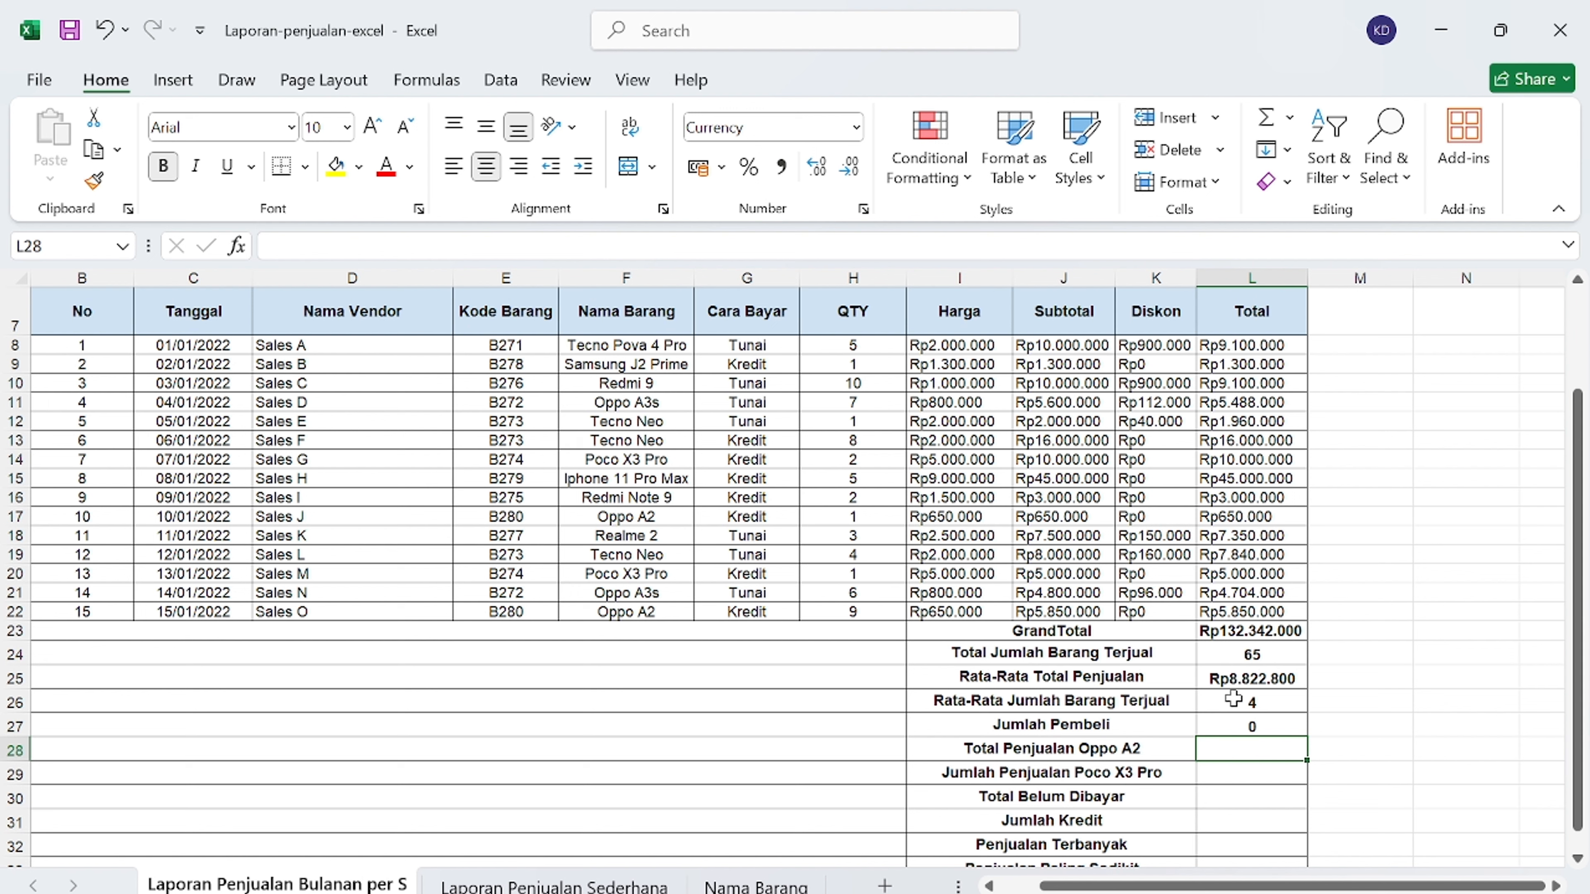
- Replace the range in the COUNT formula in L27 with the QTY column, H8:H22
click(1259, 722)
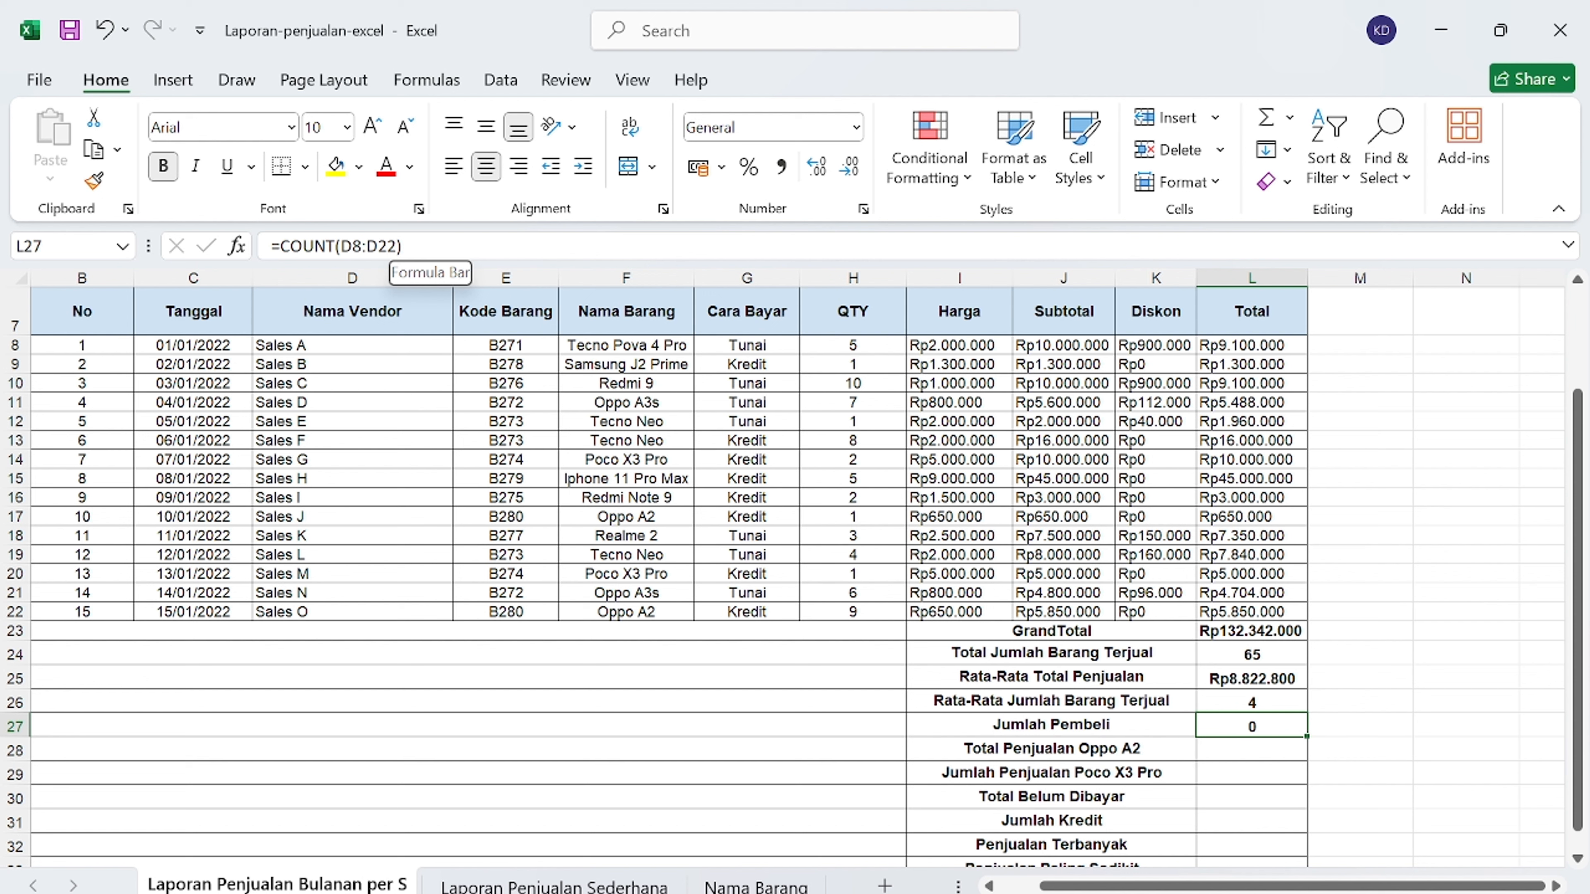
drag(396, 246, 341, 246)
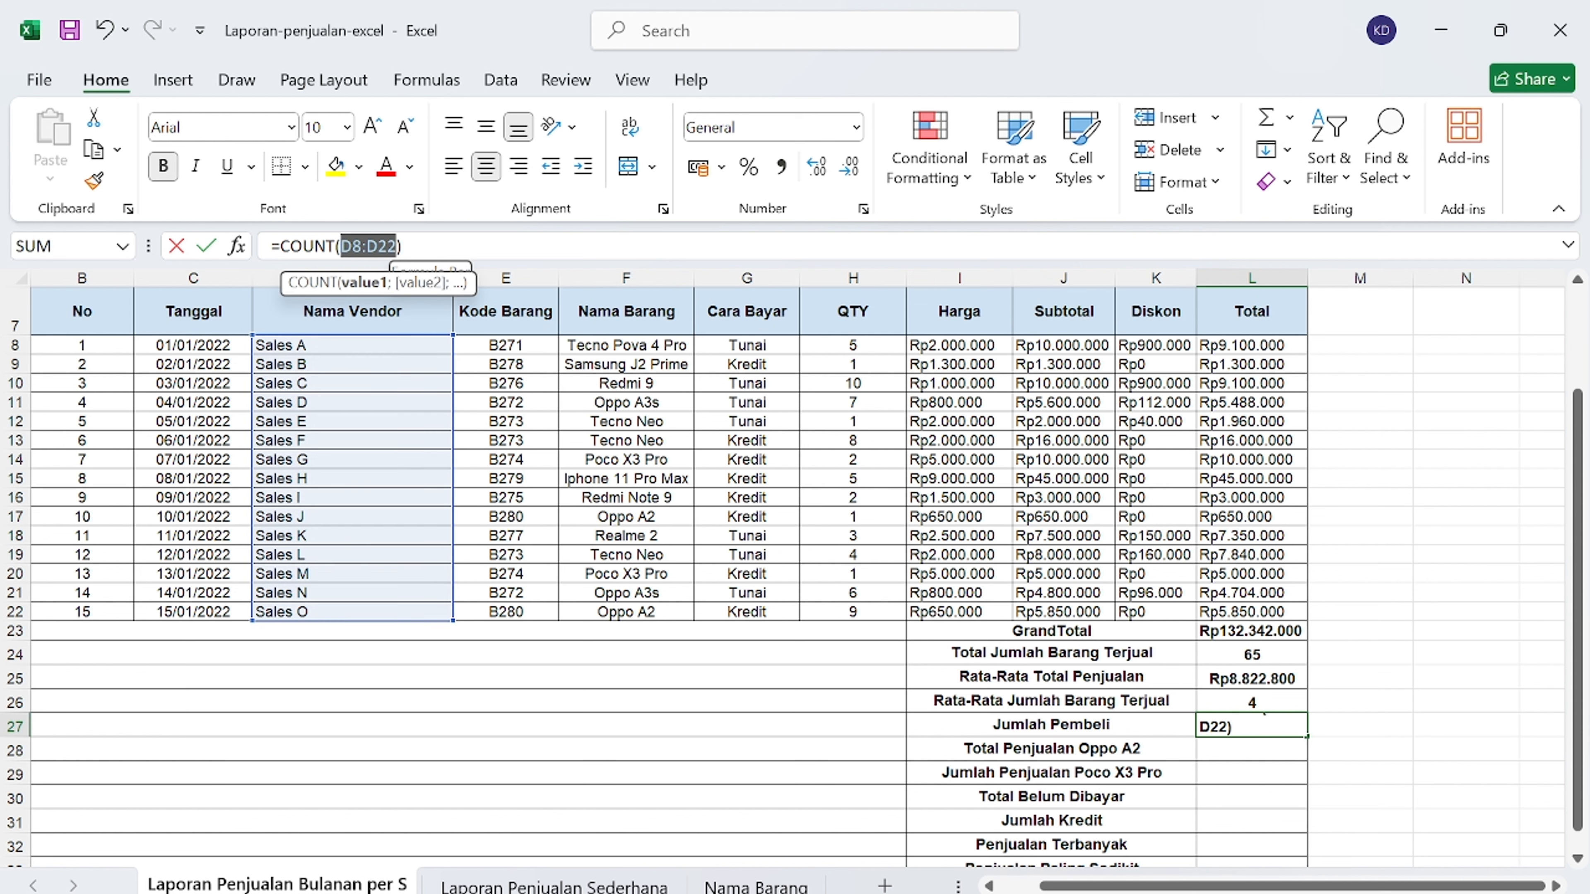
key(BackSpace)
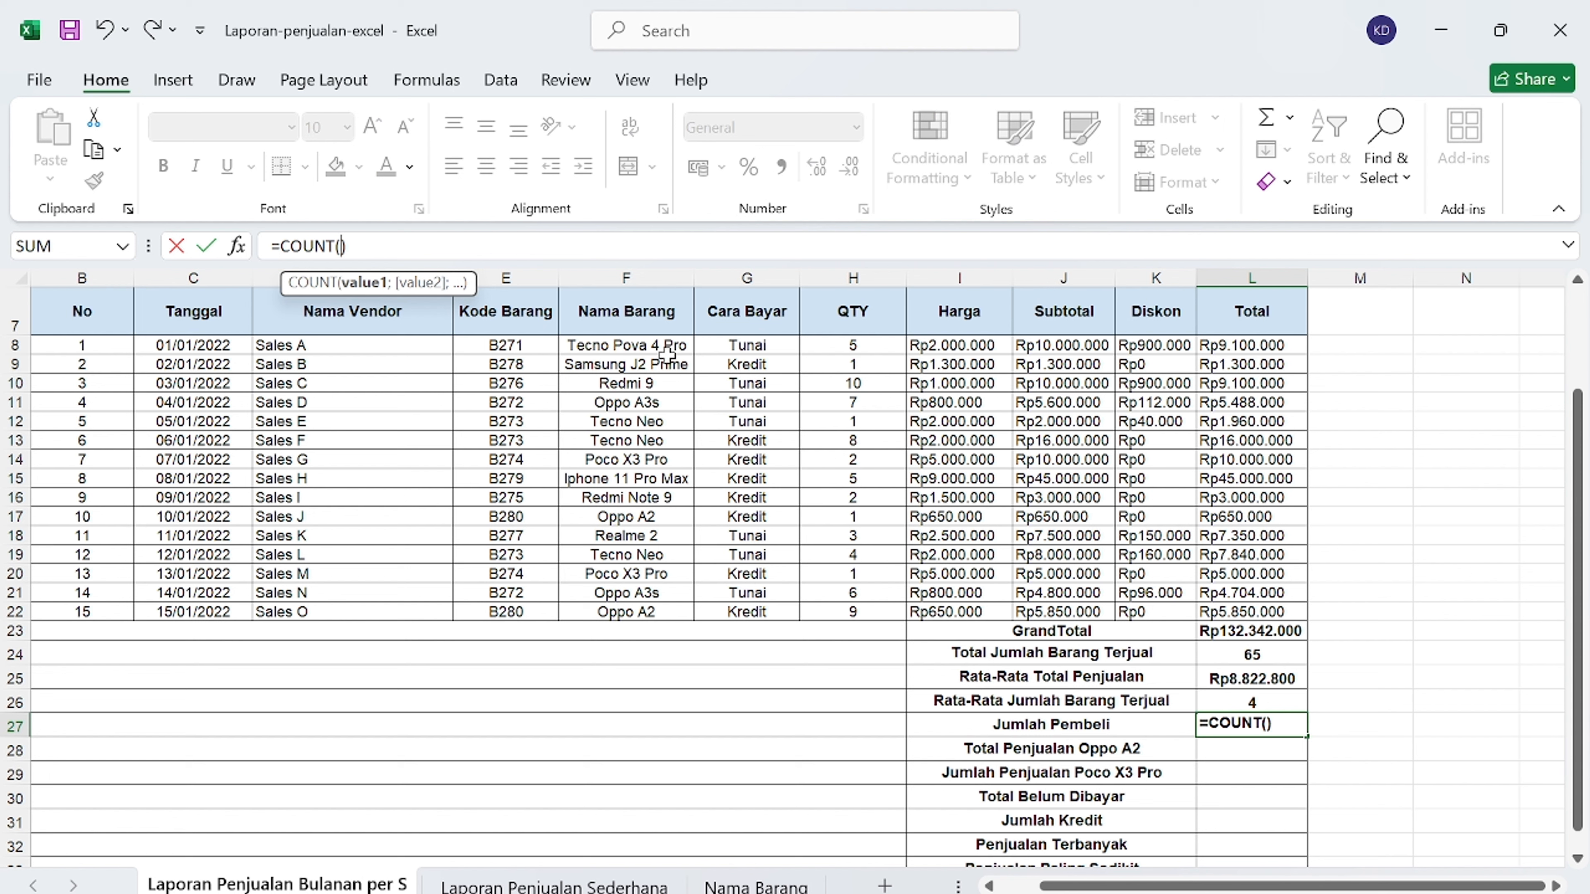
click(862, 349)
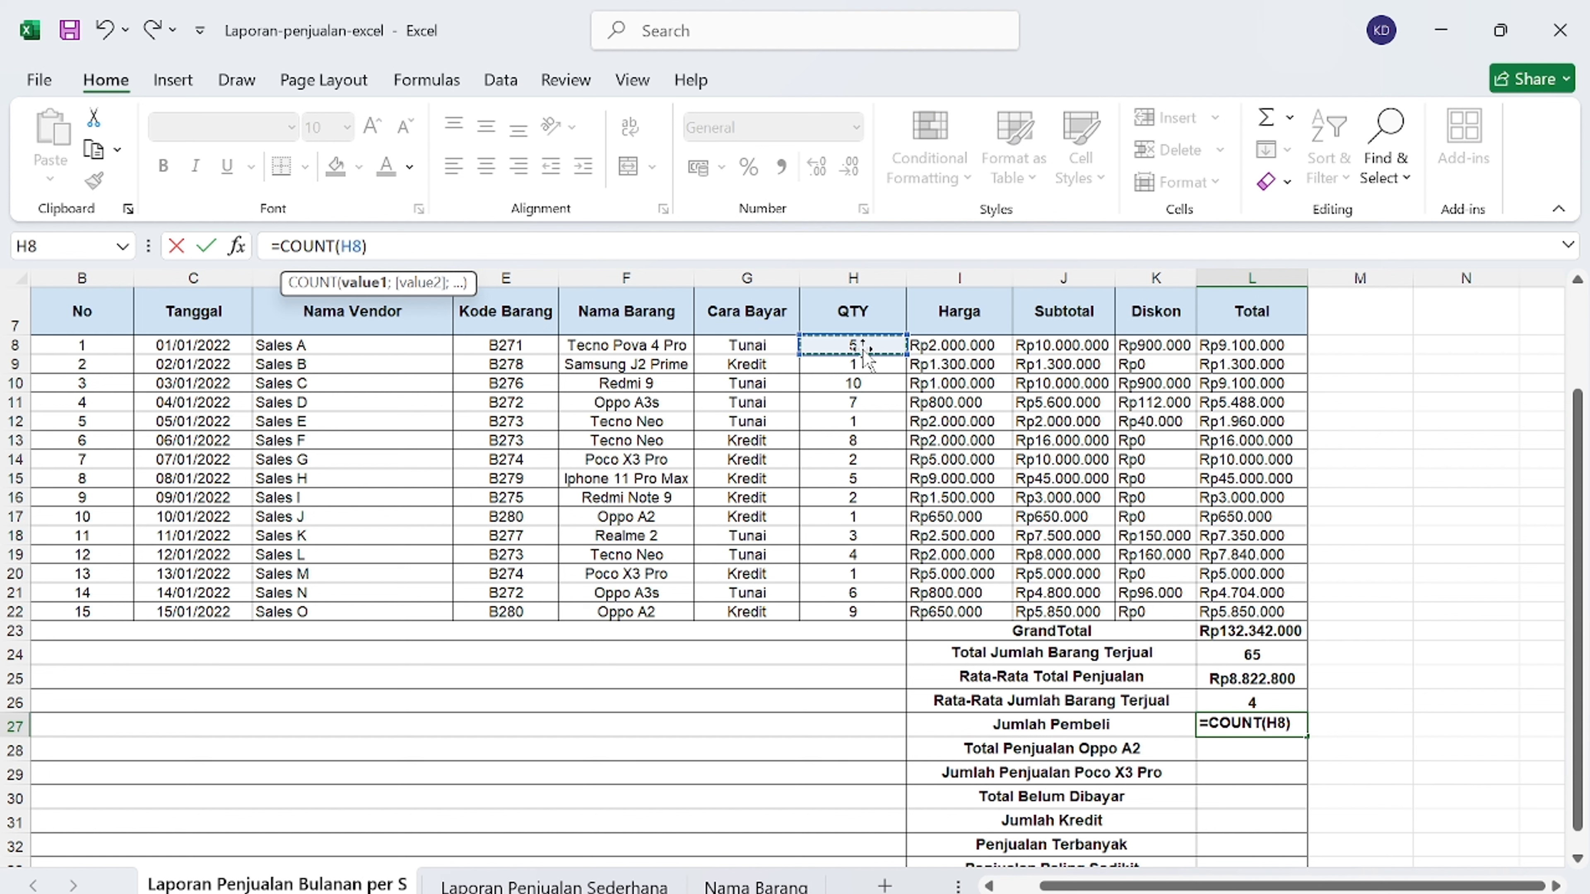
shift+click(847, 610)
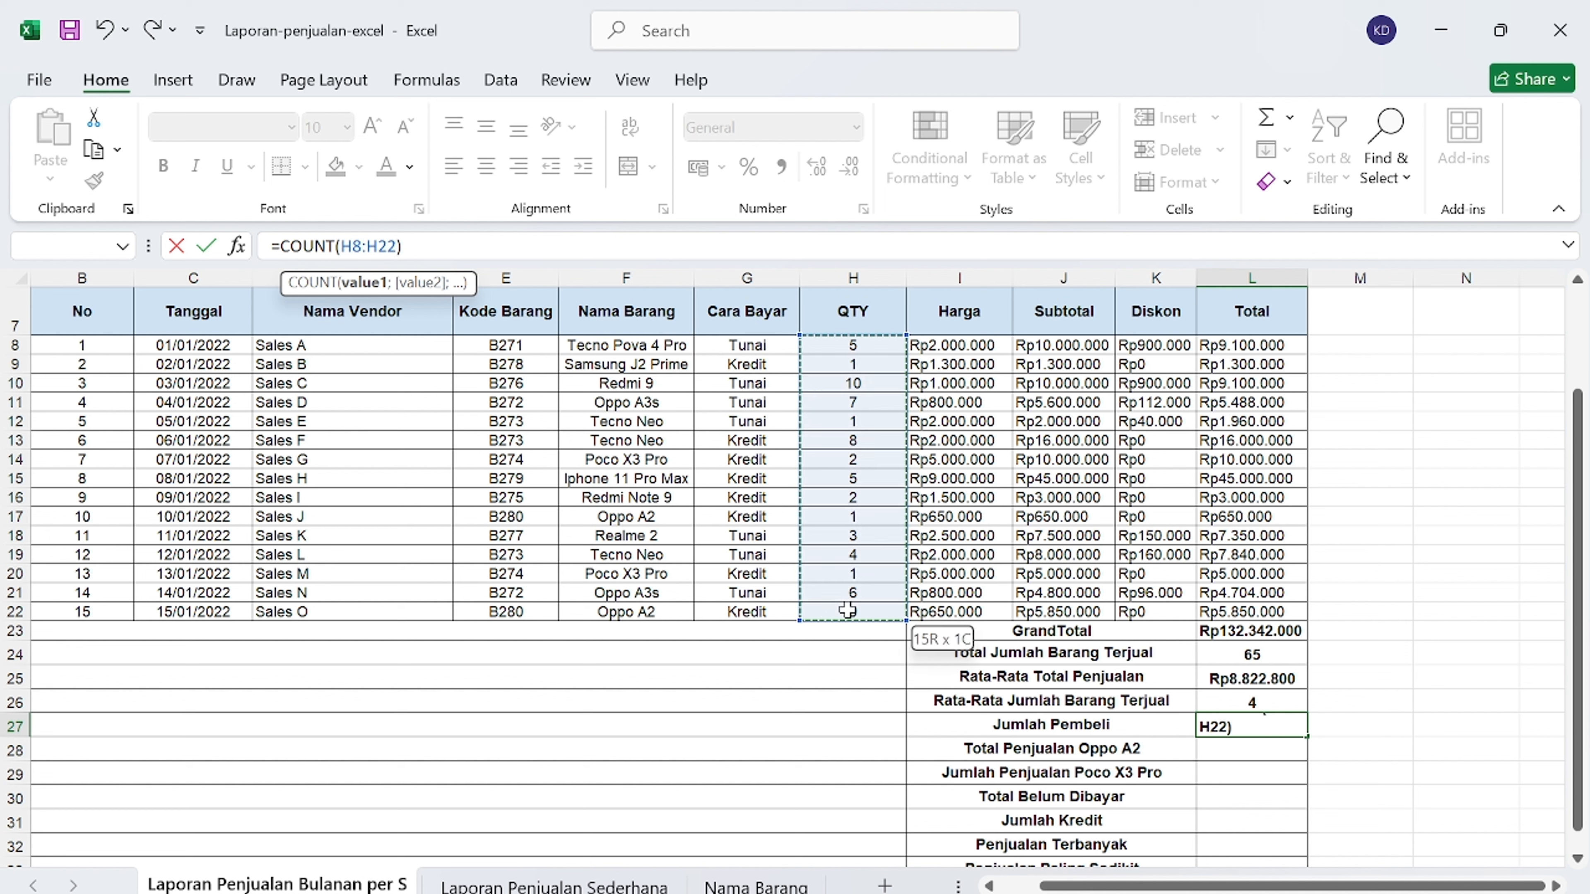
key(Return)
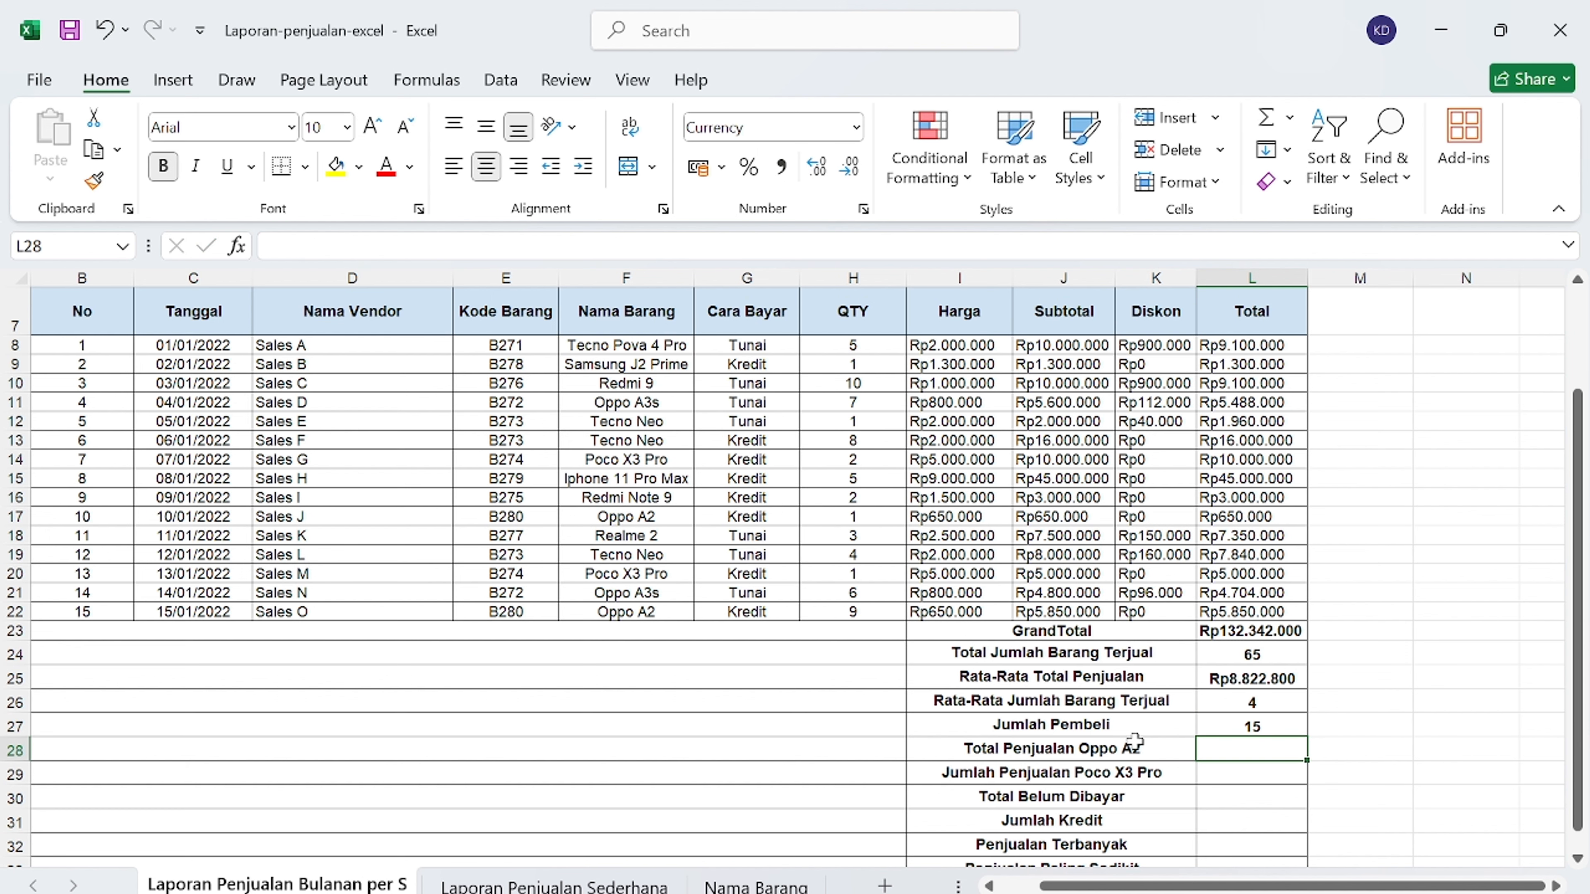
- Calculate Penjualan Terbanyak in L32 with the MAX of the QTY column, H8:H22
click(1253, 725)
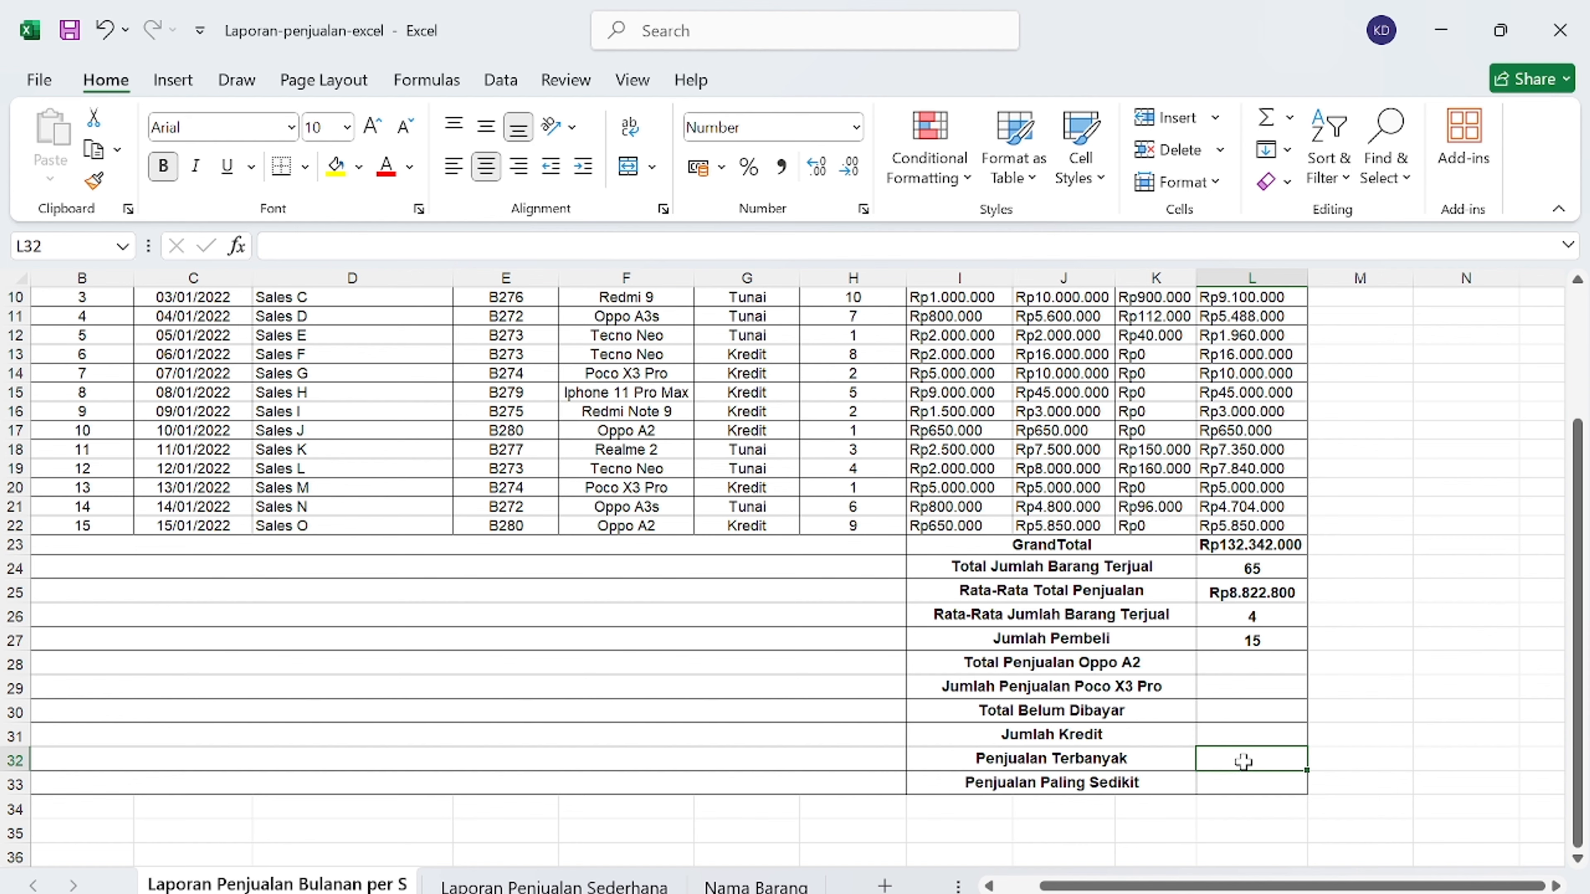
scroll(1243, 761, up, 2)
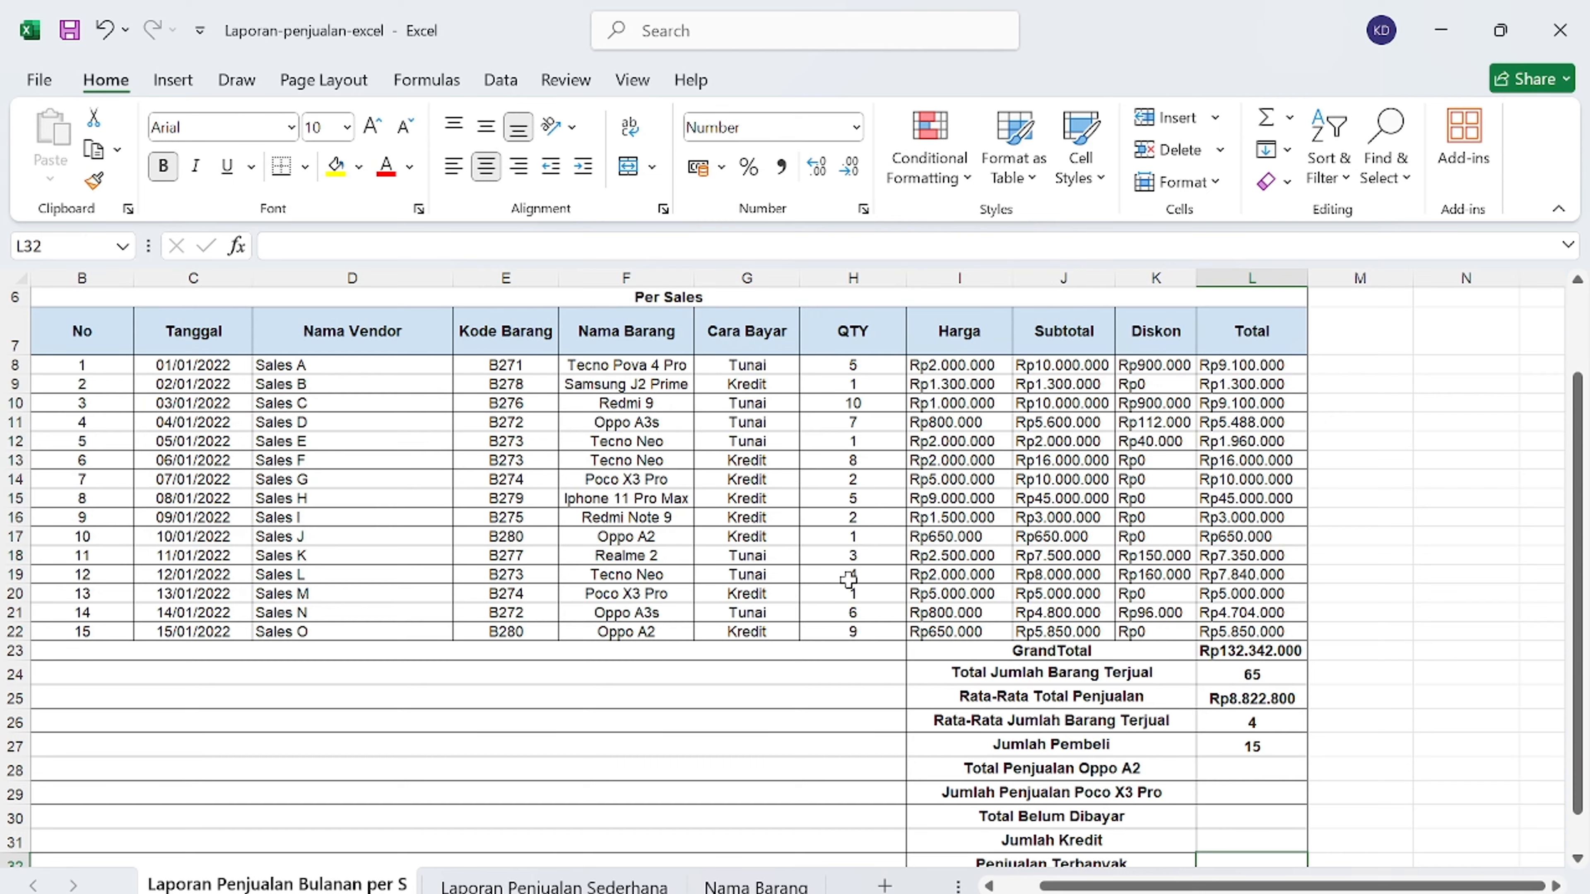
scroll(865, 682, down, 1)
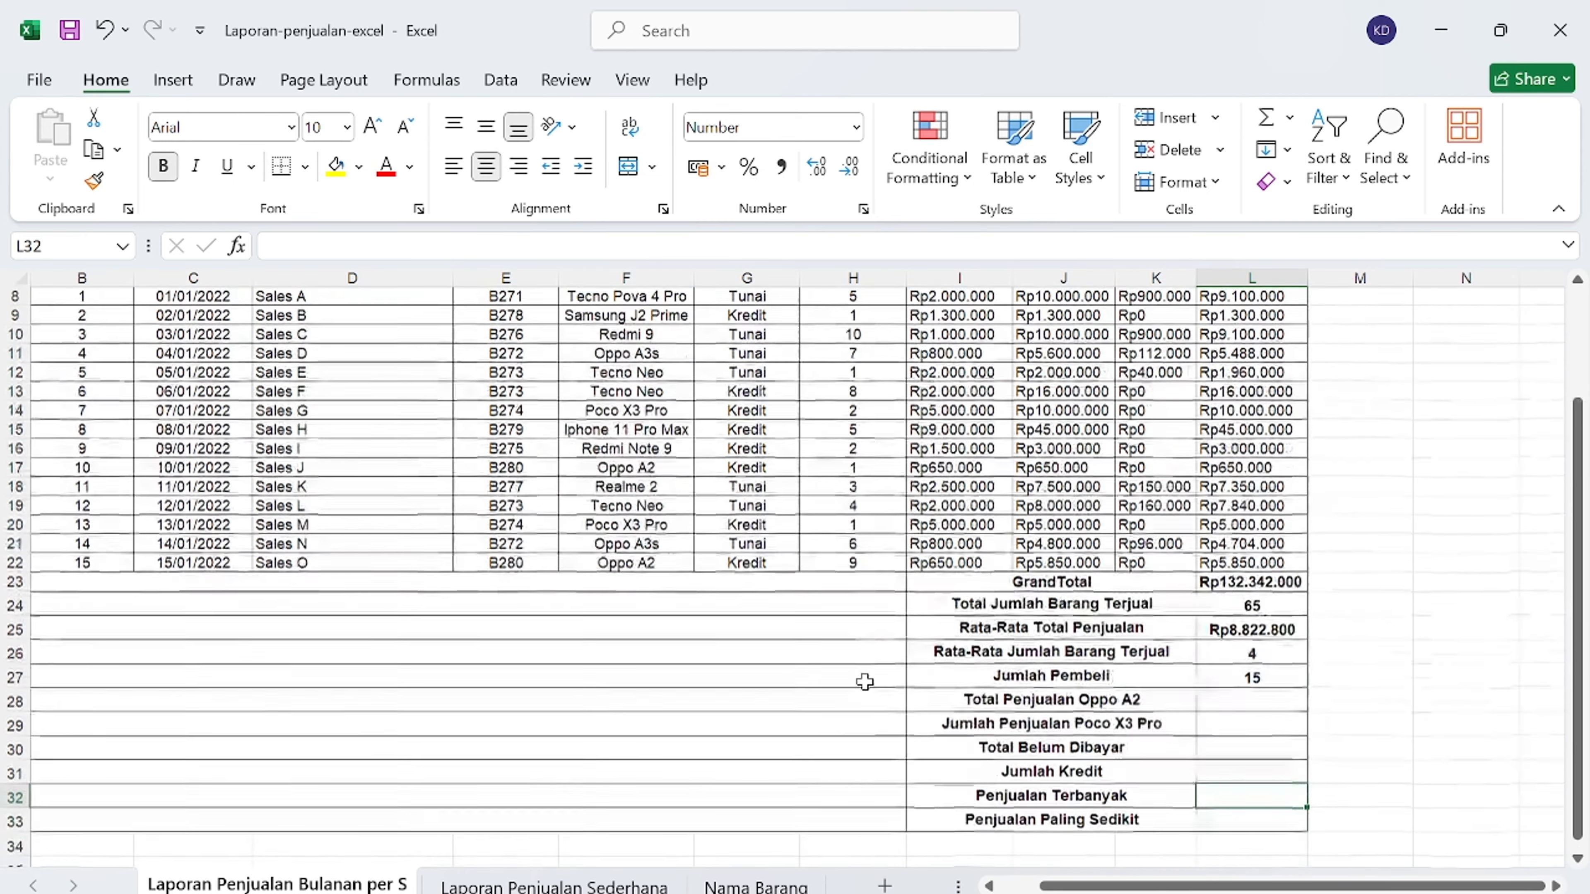
scroll(864, 681, up, 1)
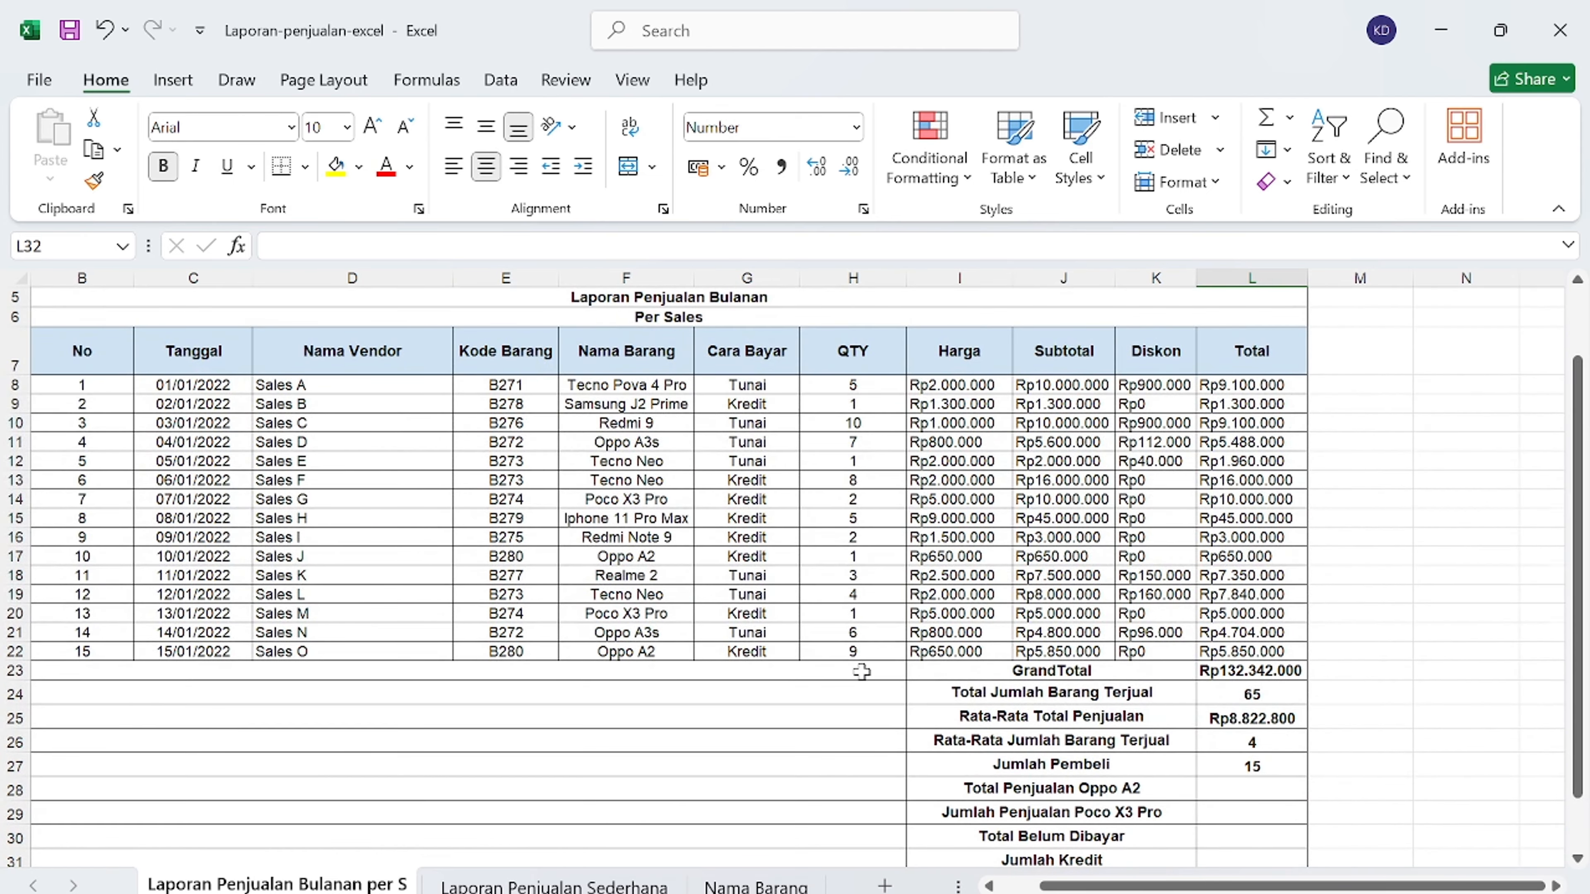
scroll(858, 663, down, 2)
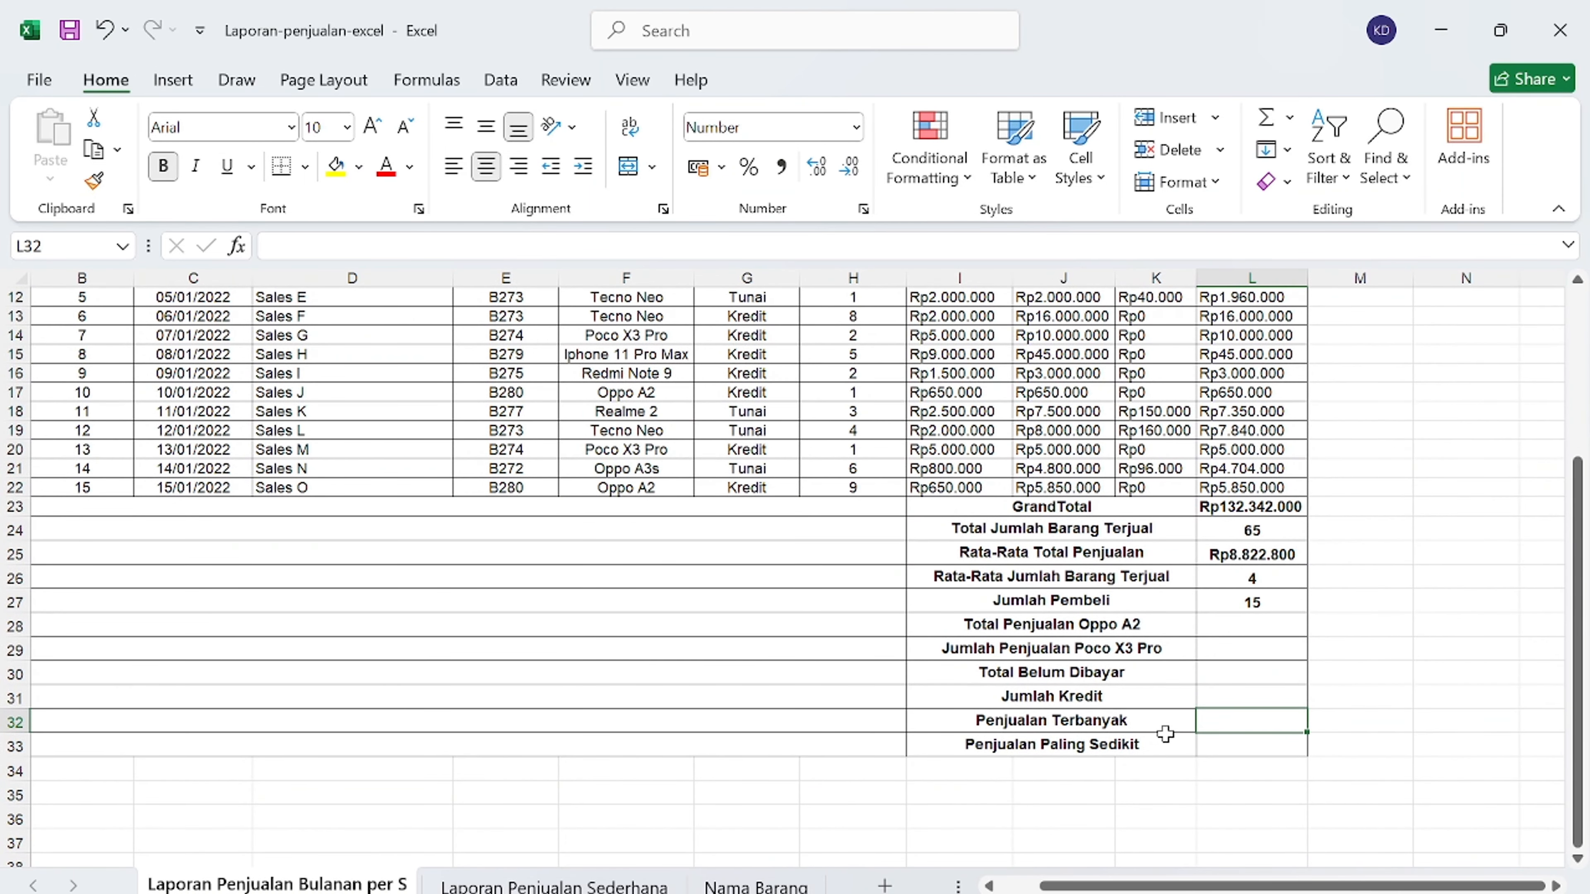
text(=)
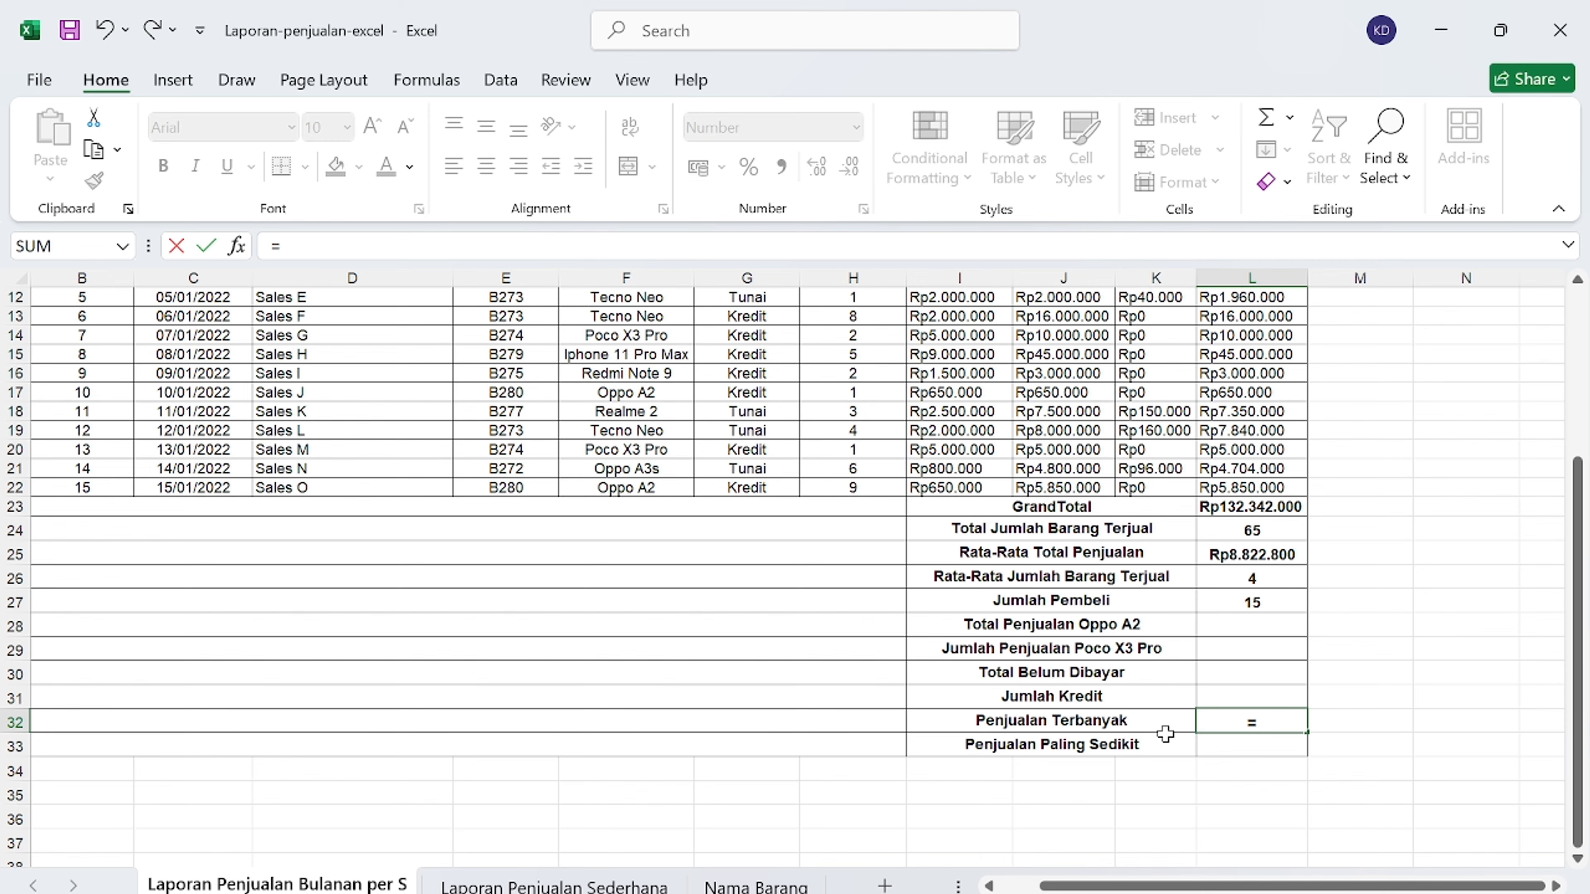
text(max)
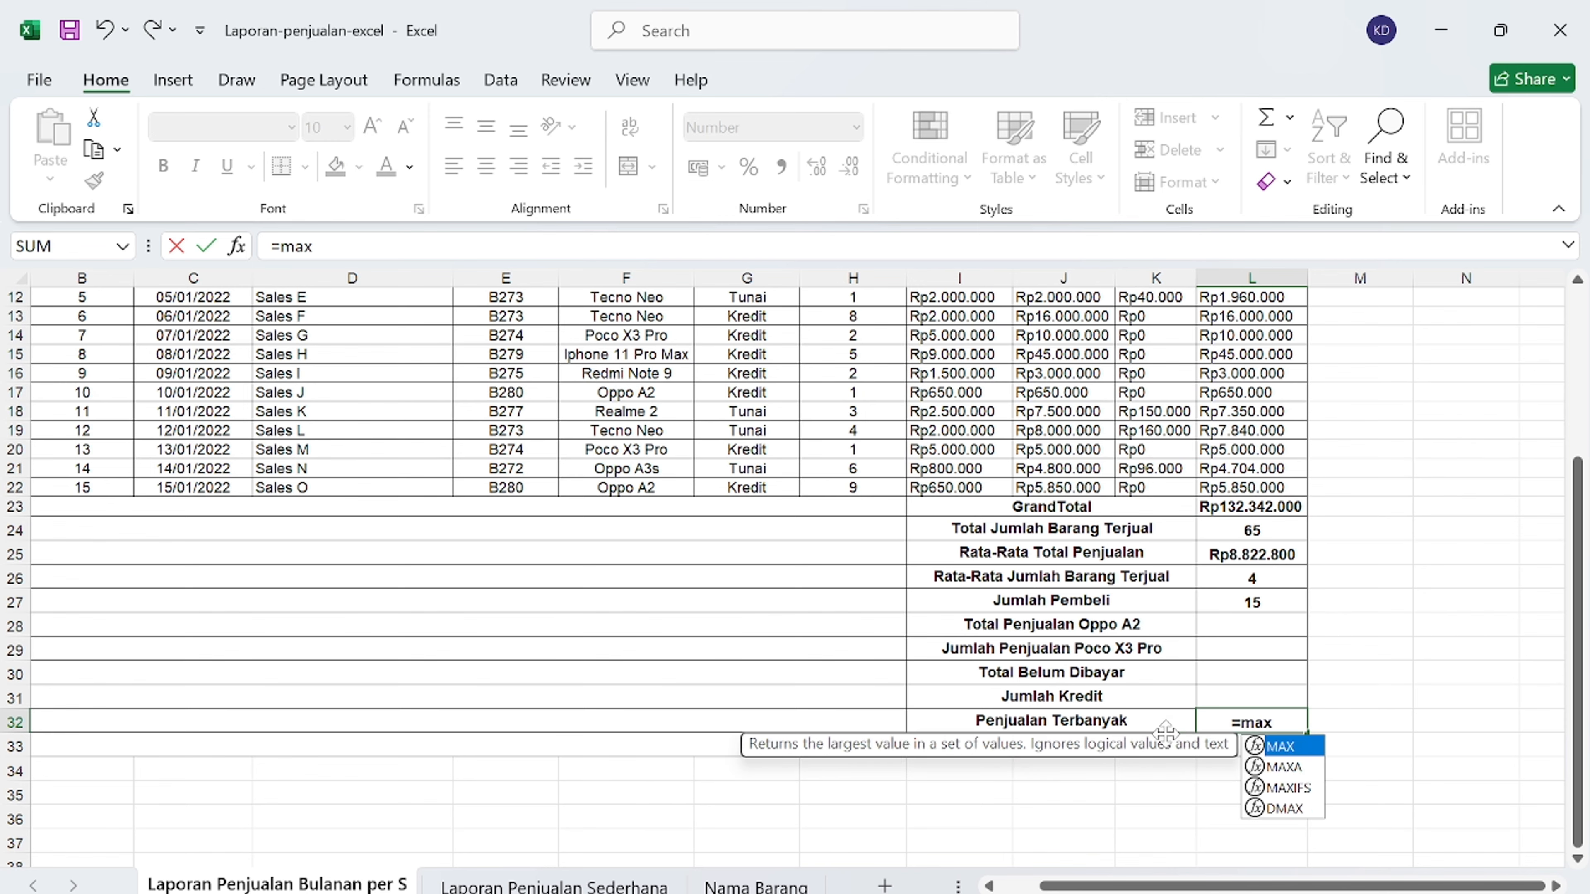
text(()
scroll(1166, 732, up, 3)
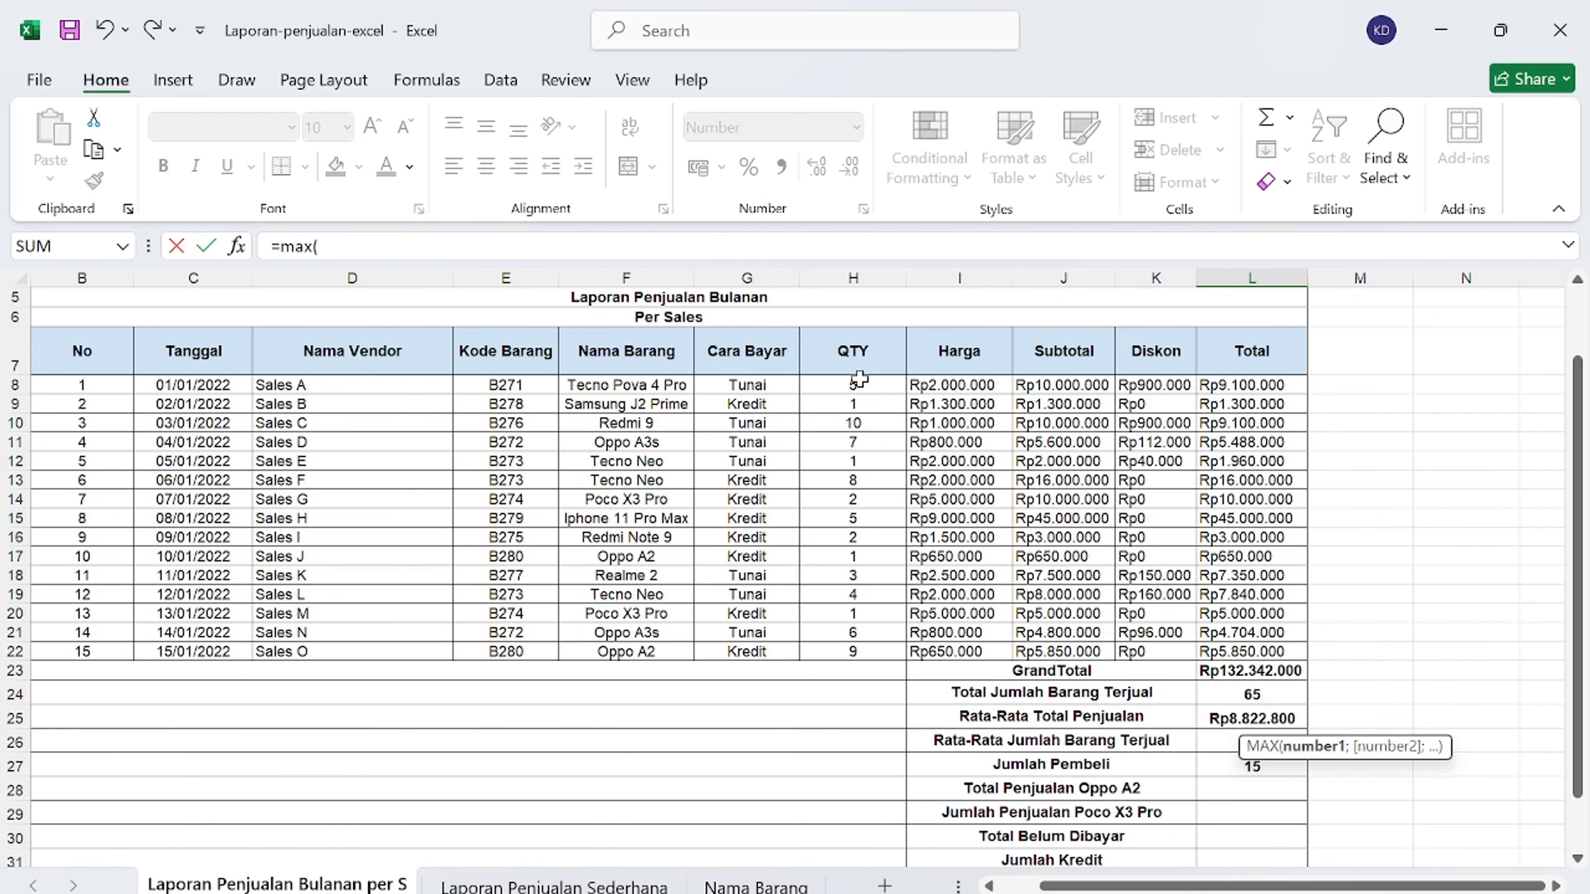
click(864, 385)
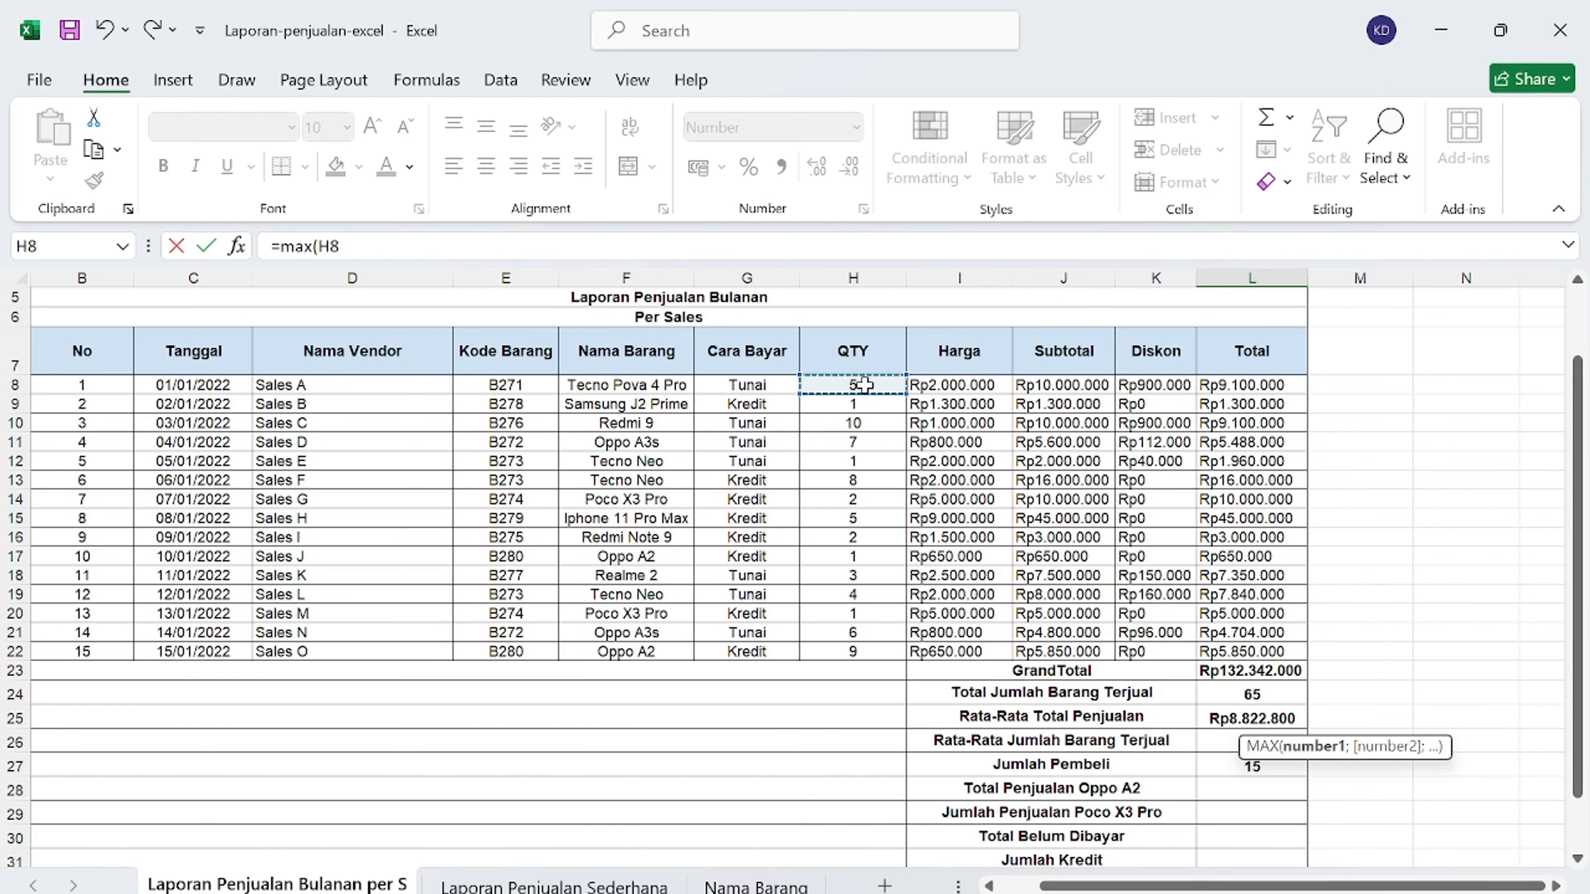
shift+click(841, 652)
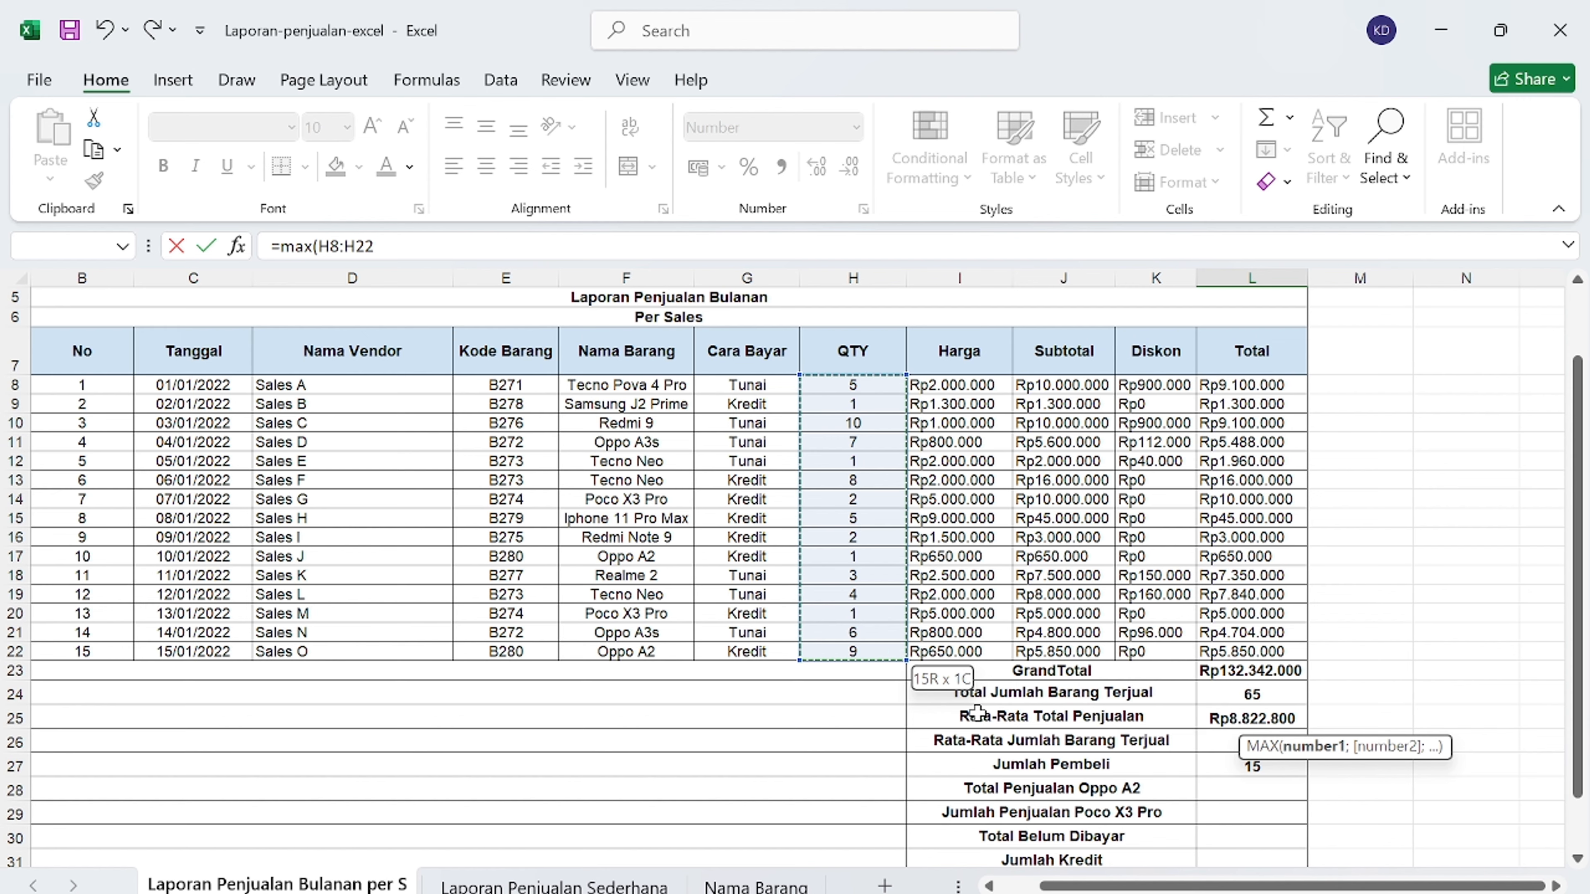
key(Return)
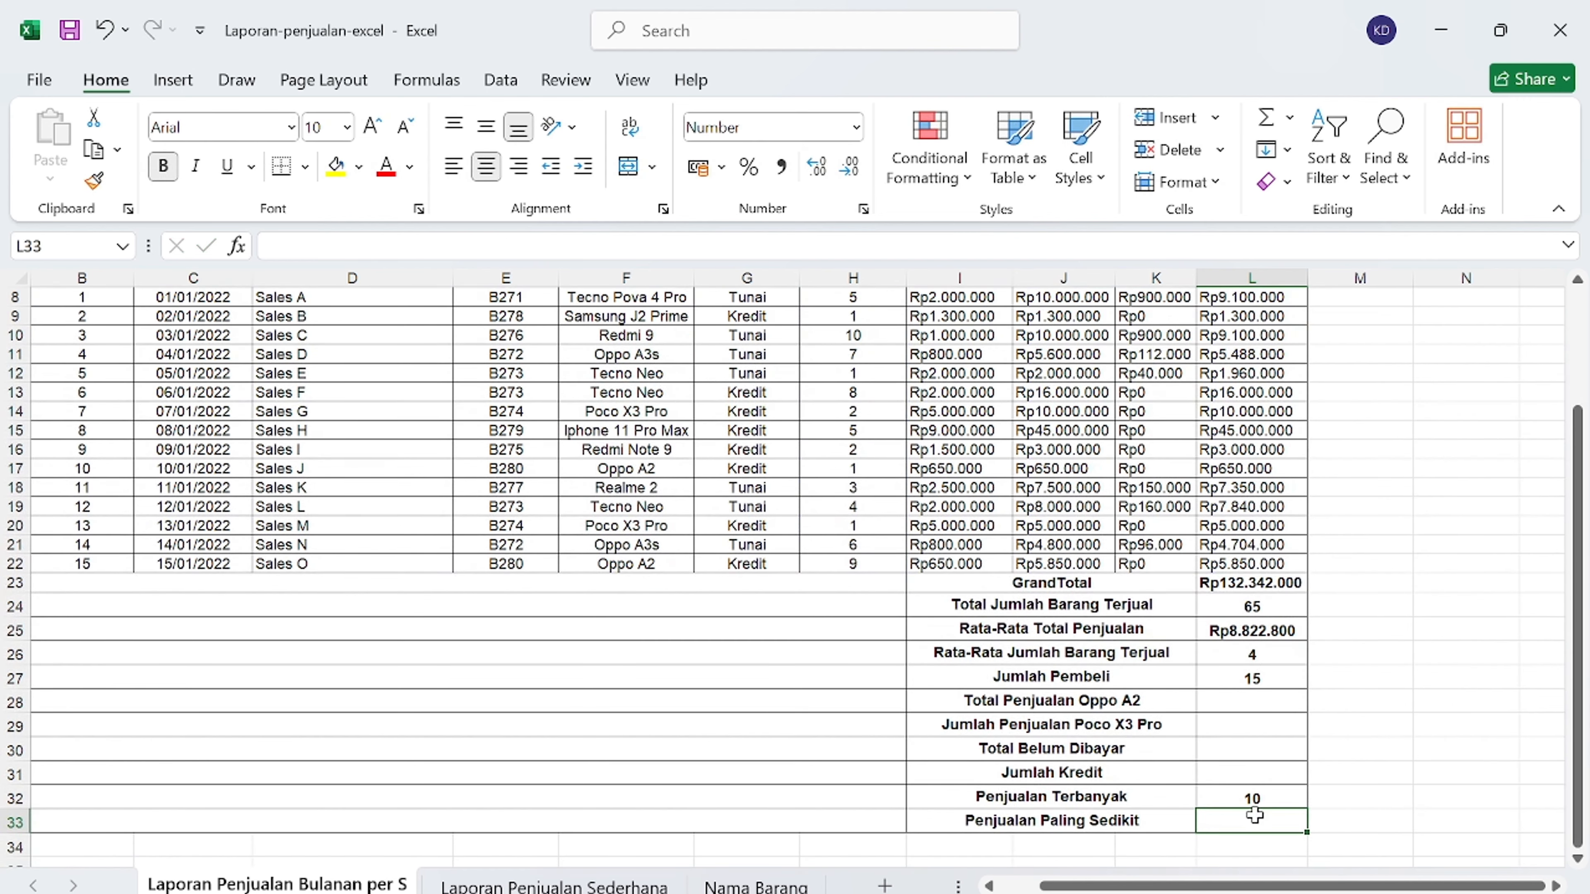
- Calculate Penjualan Paling Sedikit in L33 with the MIN of the QTY column, H8:H22
scroll(819, 547, up, 1)
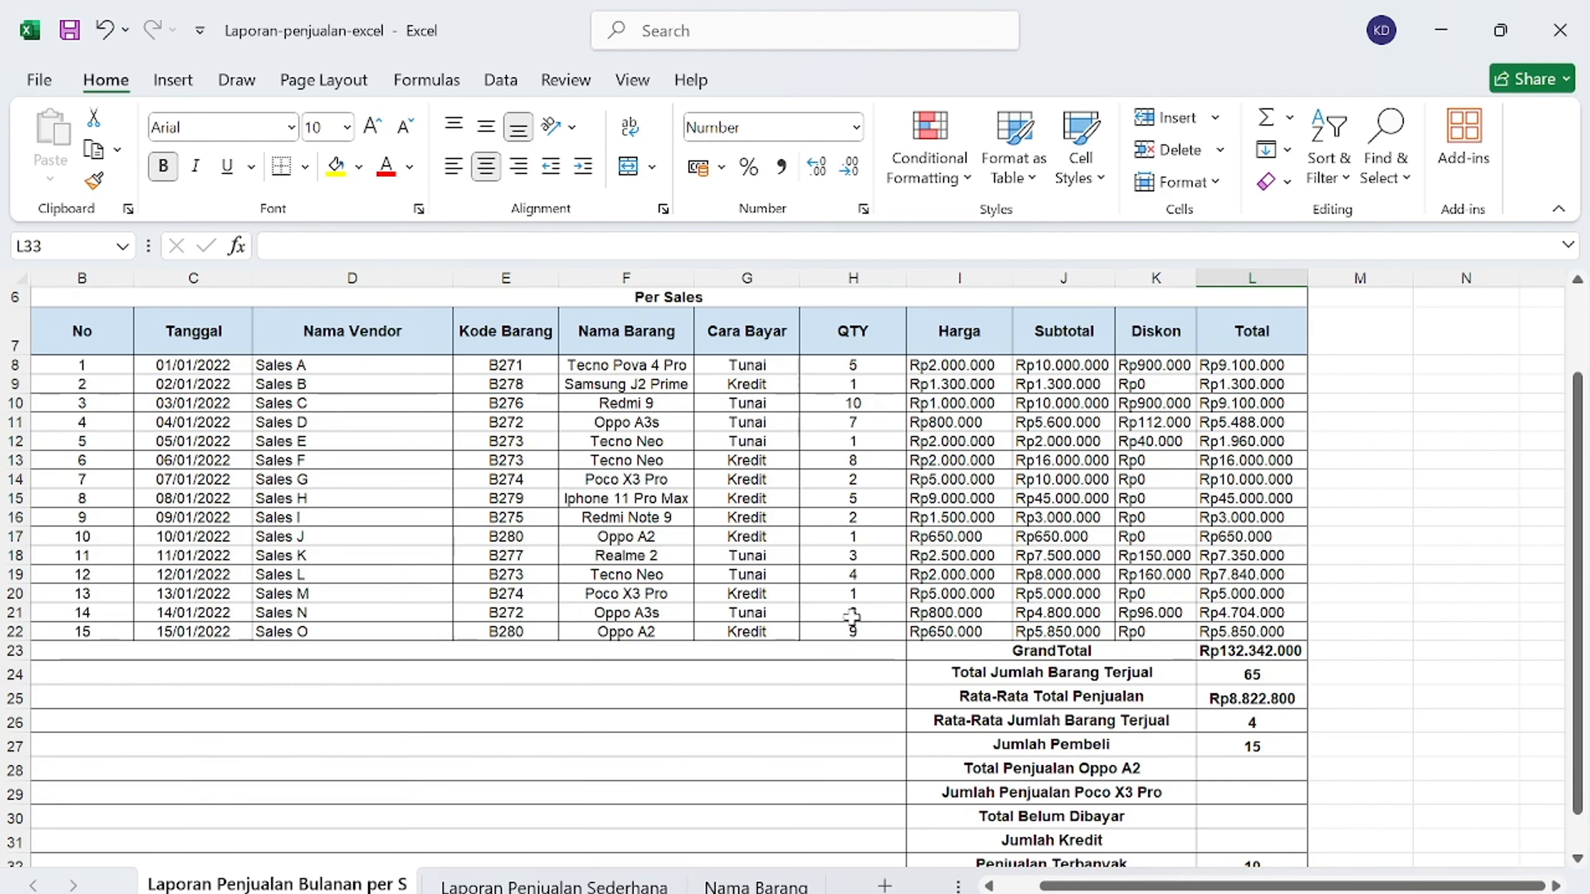
scroll(862, 650, down, 2)
scroll(861, 650, down, 2)
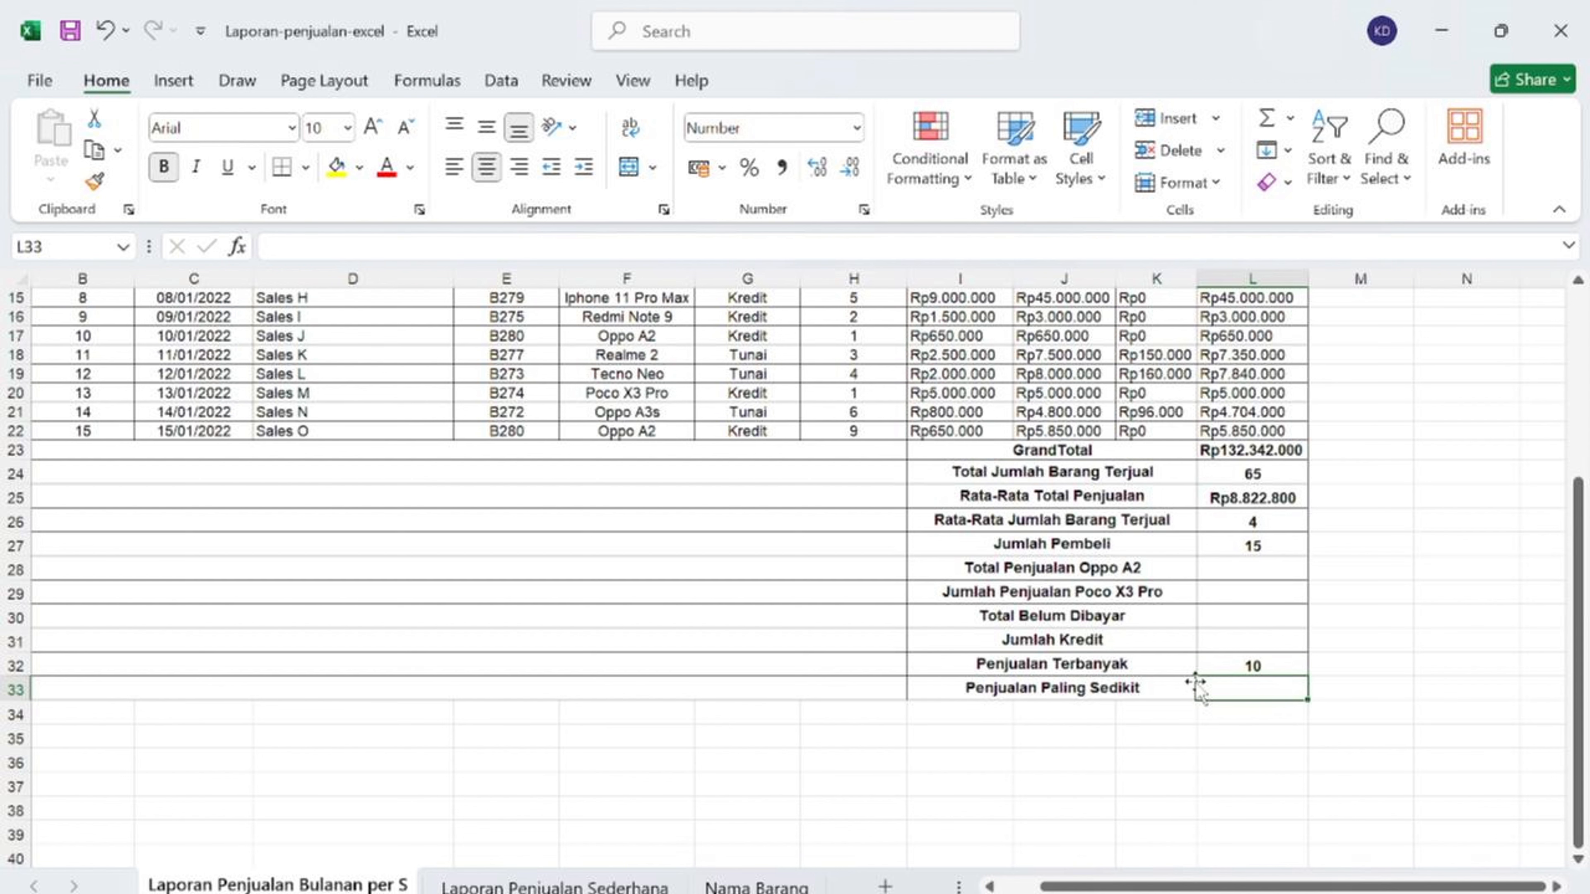
scroll(1249, 749, up, 2)
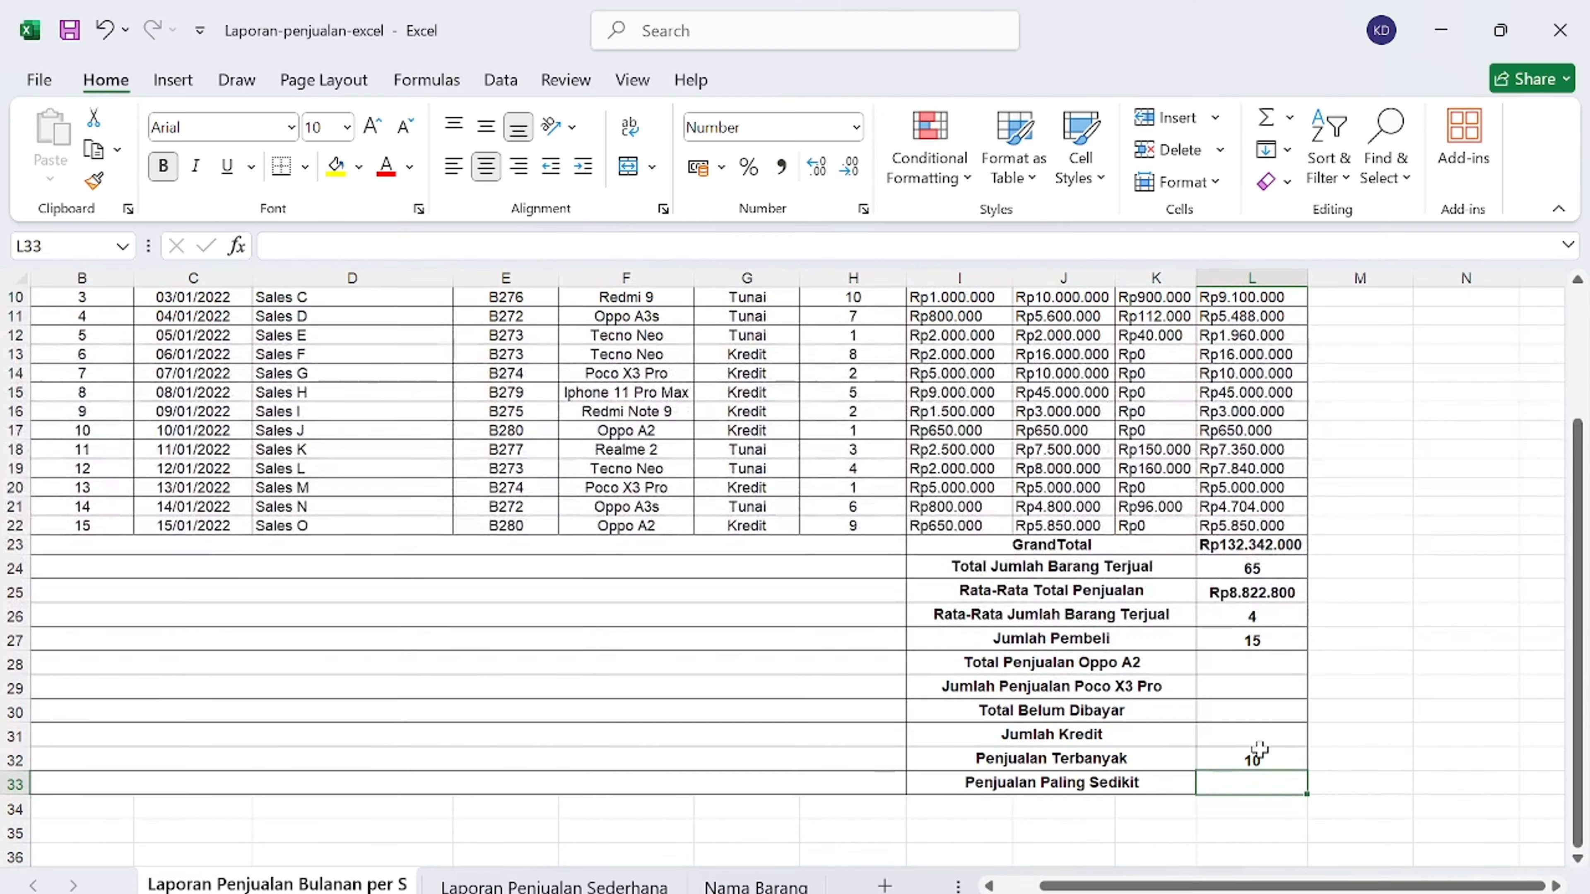
text(=min()
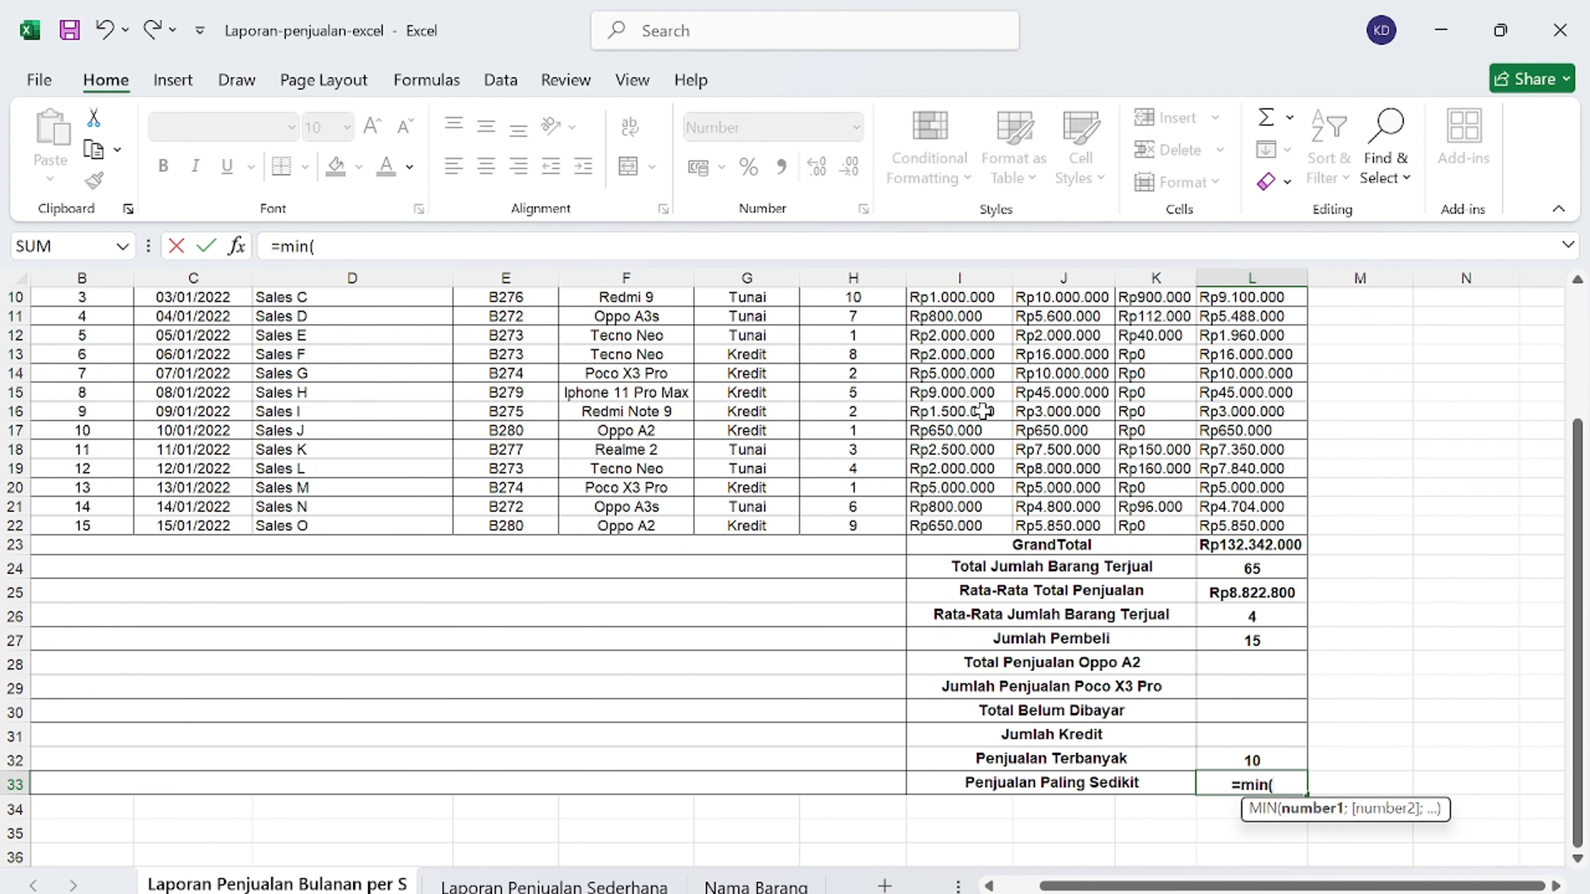
scroll(983, 410, up, 2)
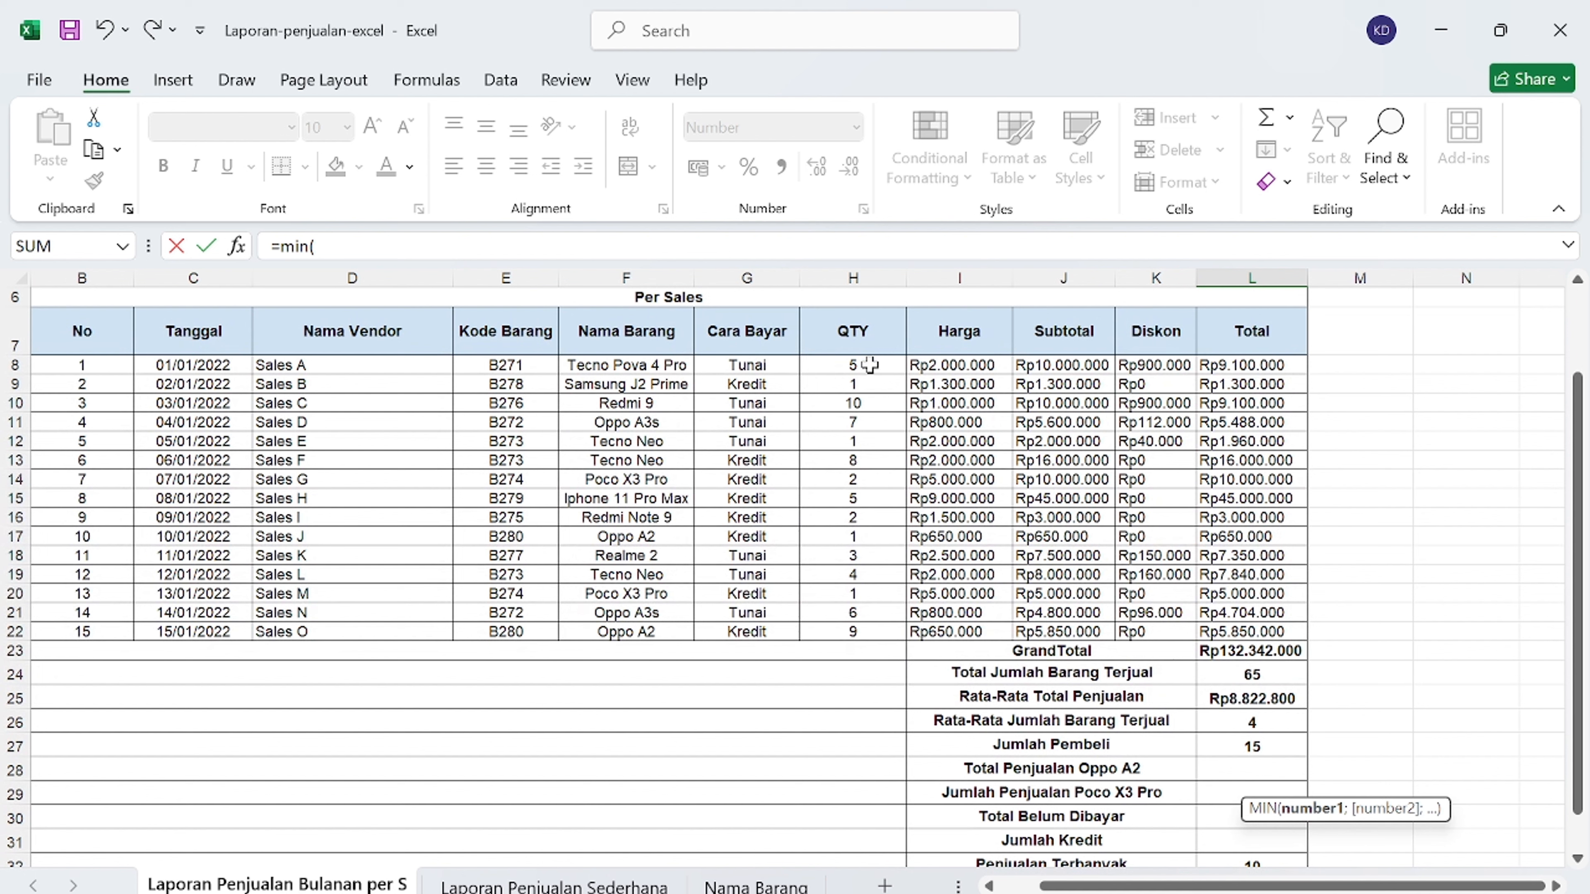
click(870, 365)
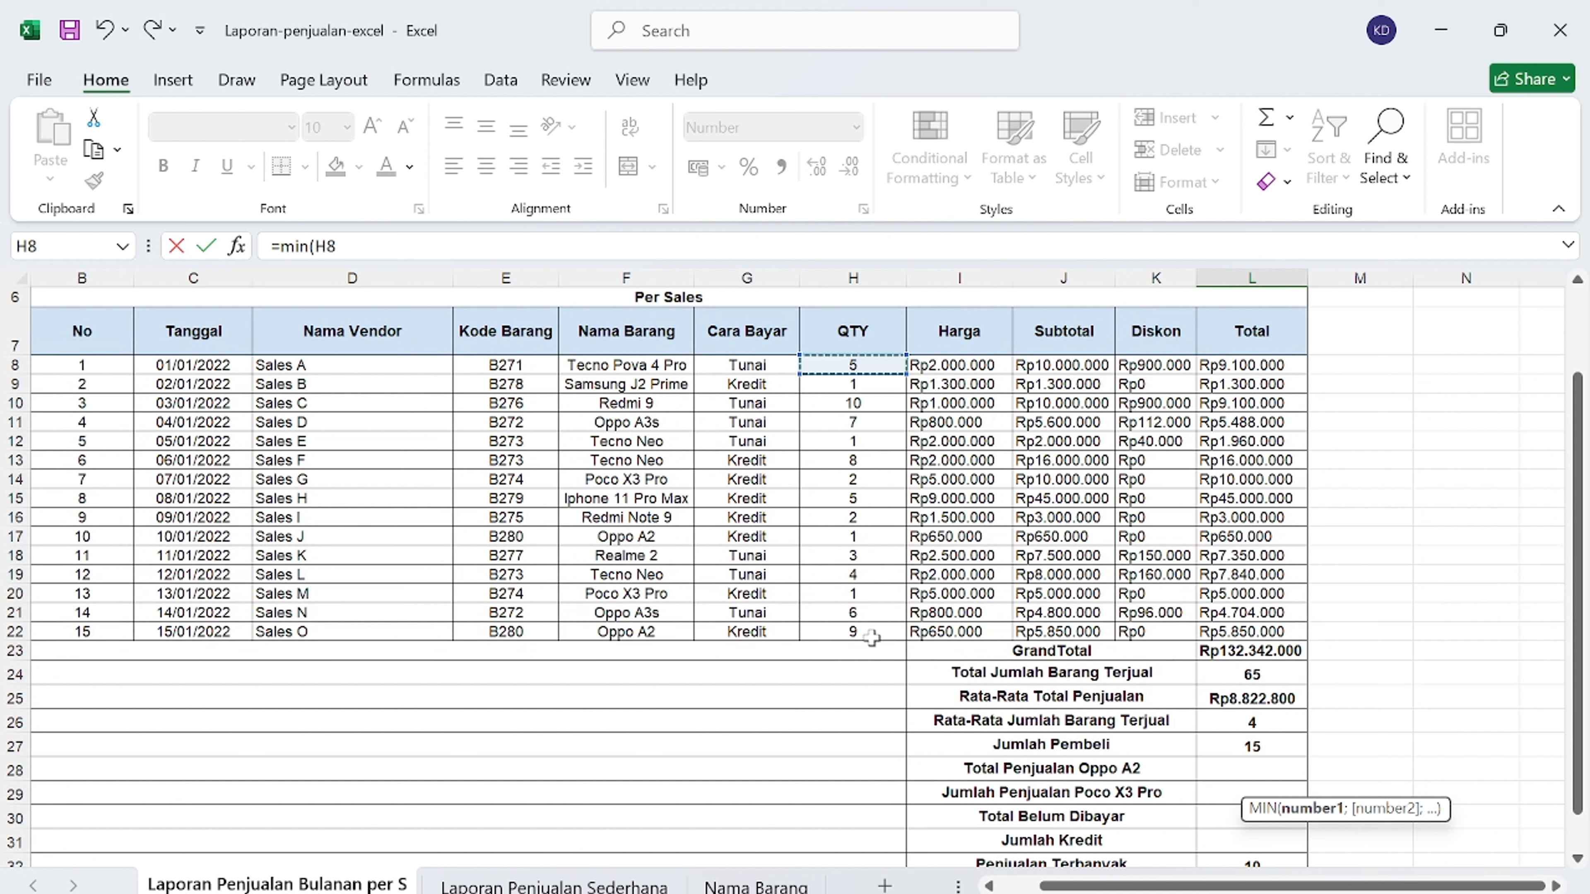
shift+click(871, 633)
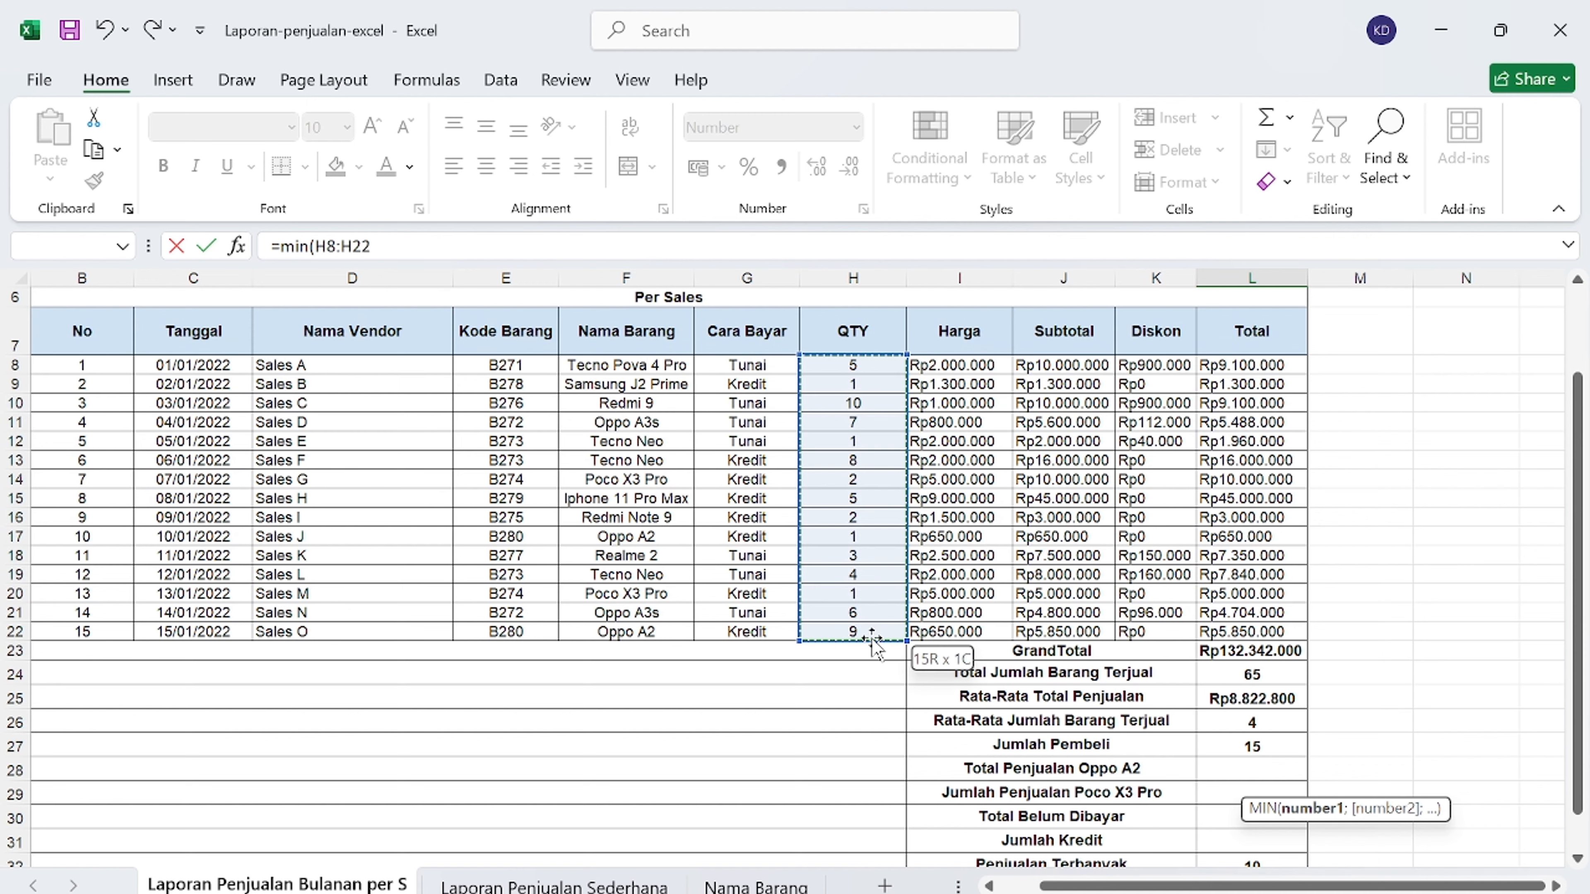
scroll(873, 642, down, 3)
key(Return)
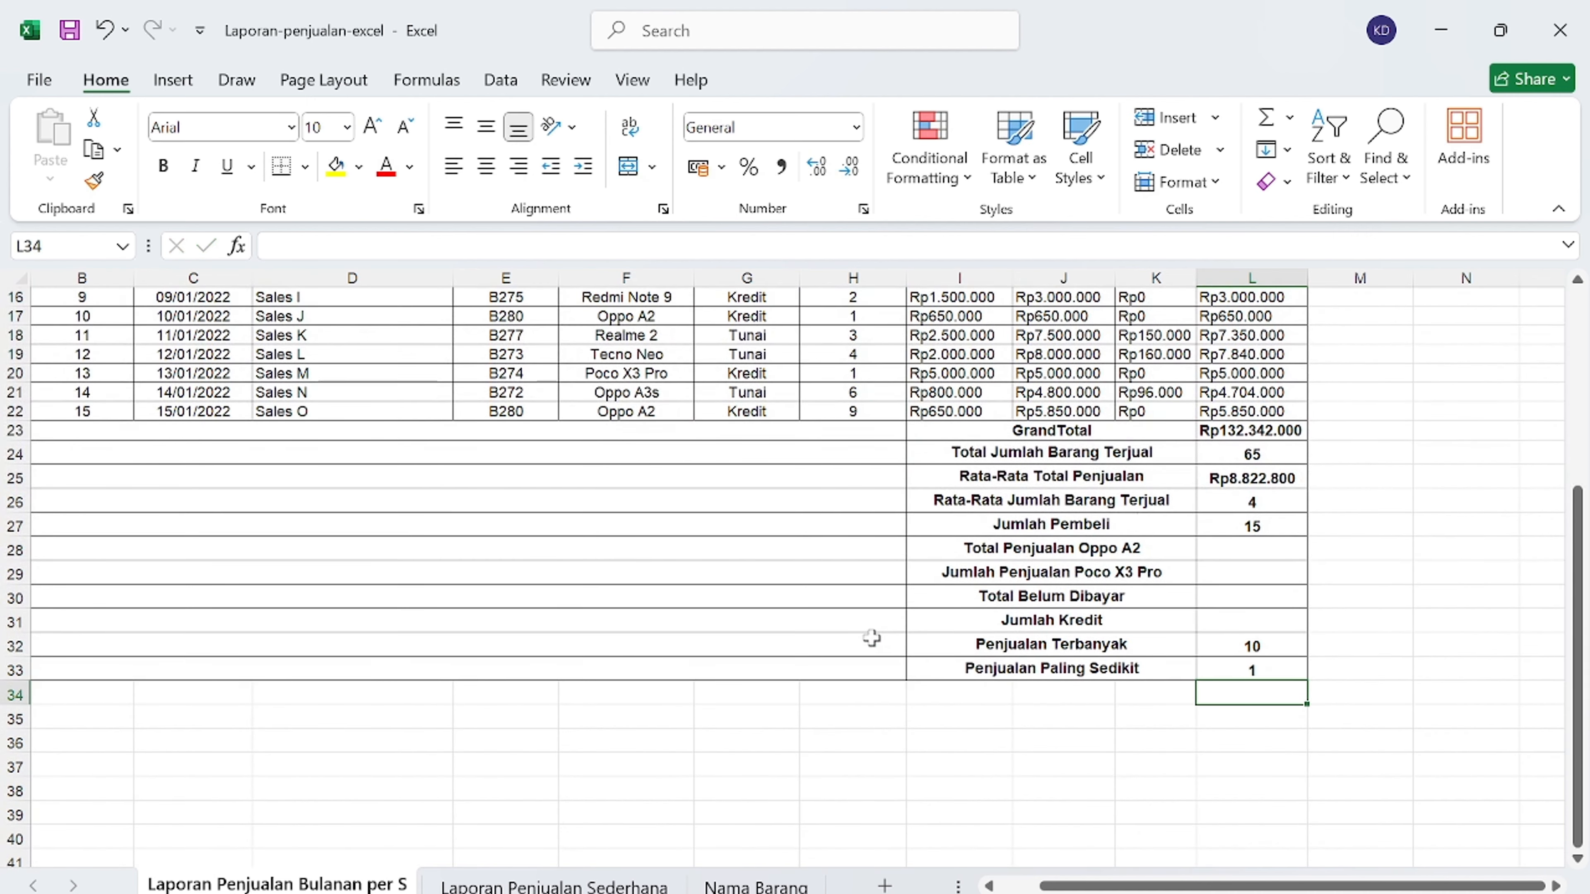
scroll(1183, 682, up, 1)
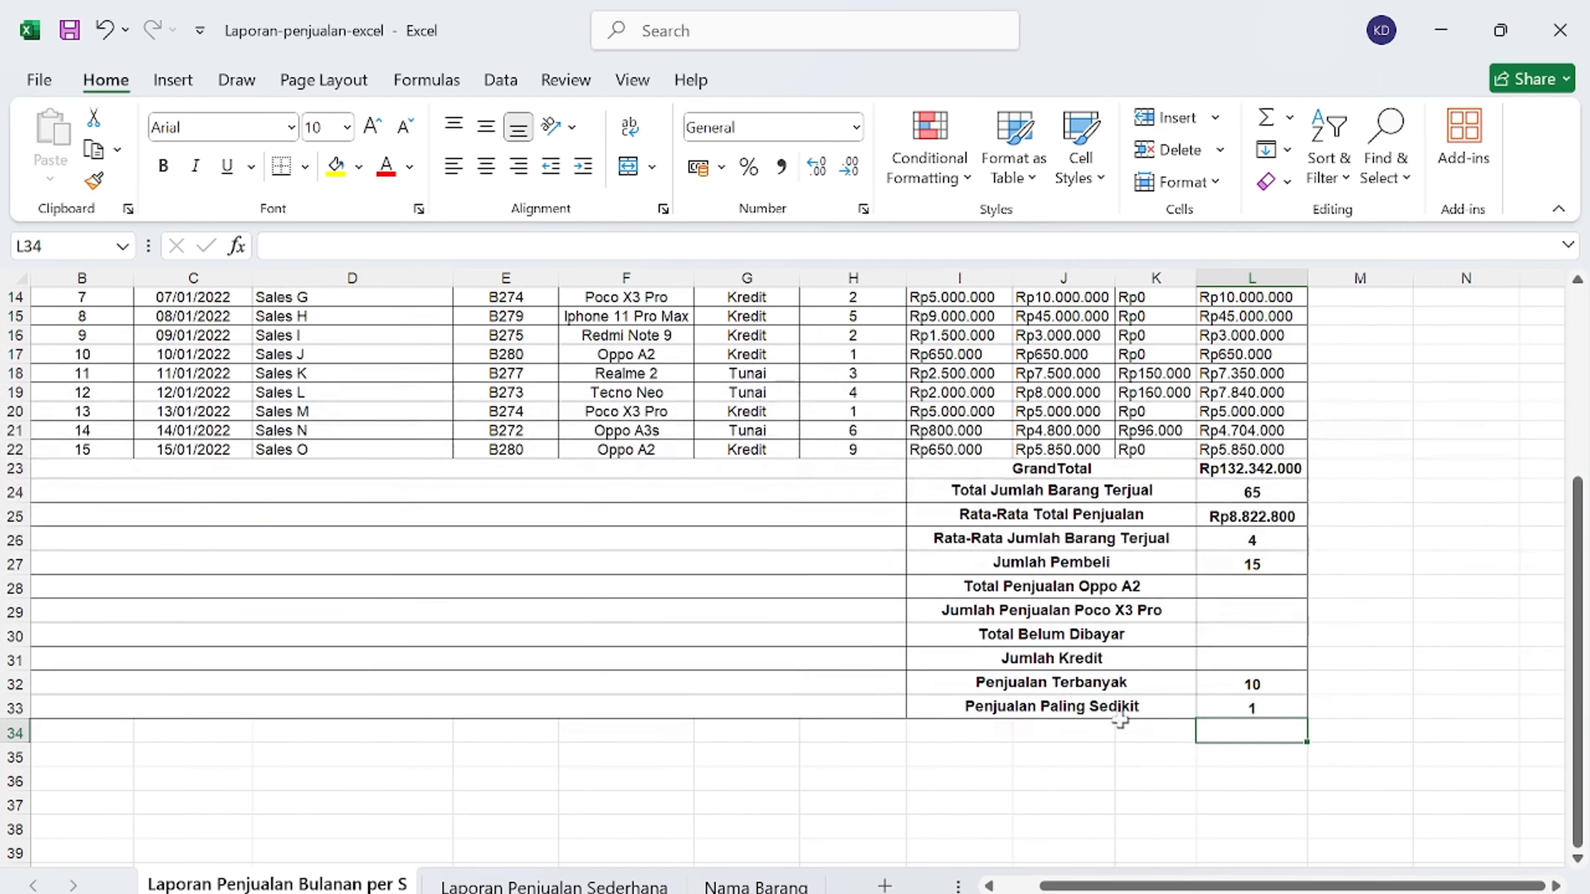
scroll(813, 610, up, 5)
scroll(812, 604, down, 2)
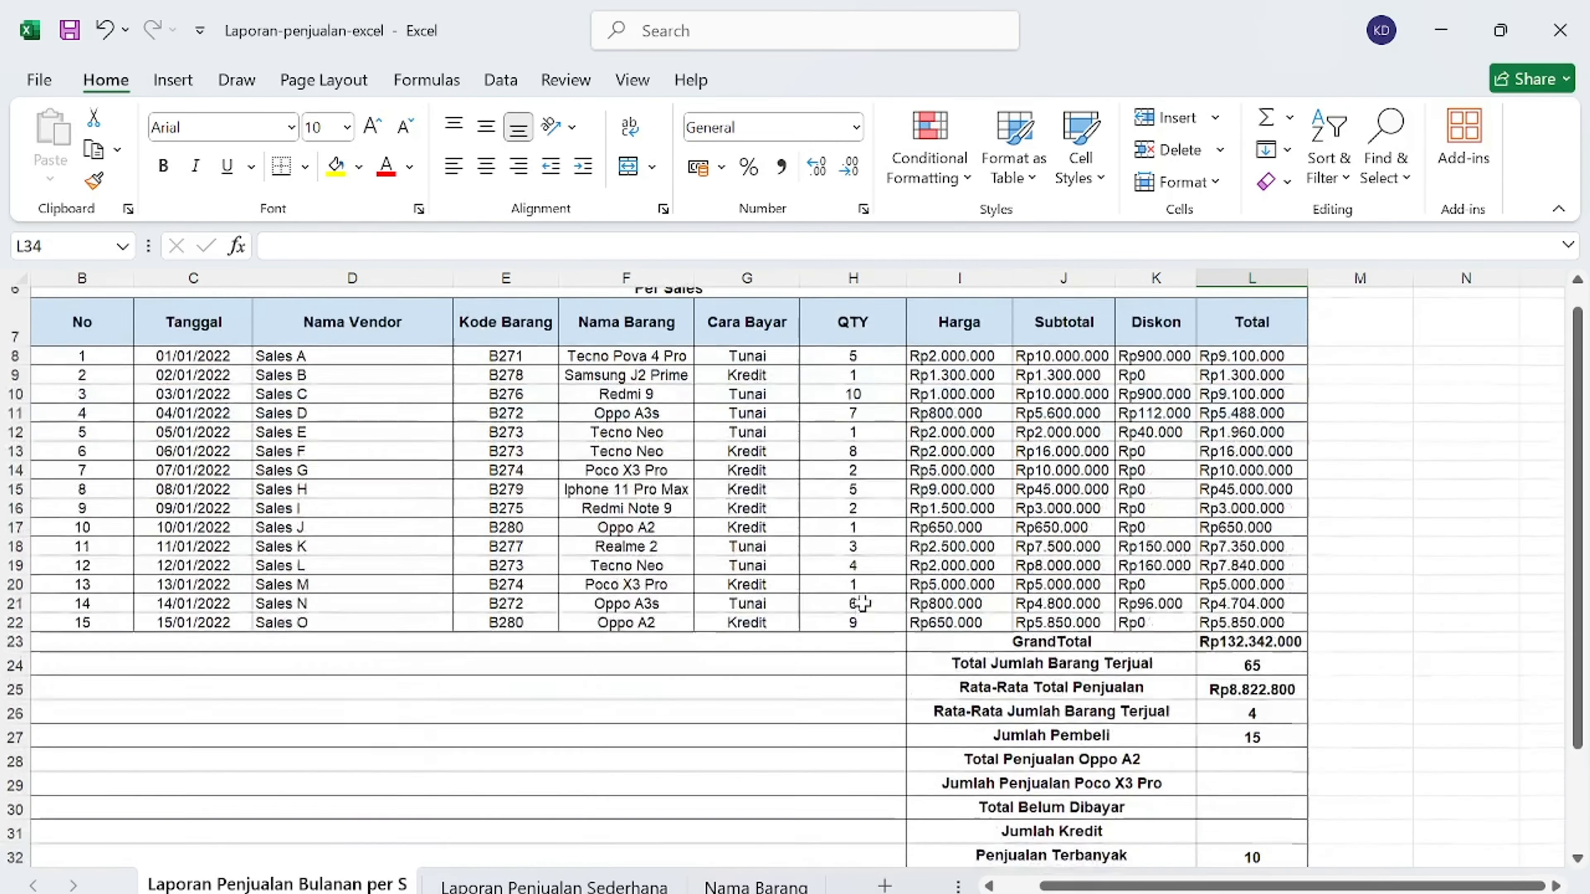
scroll(864, 595, down, 1)
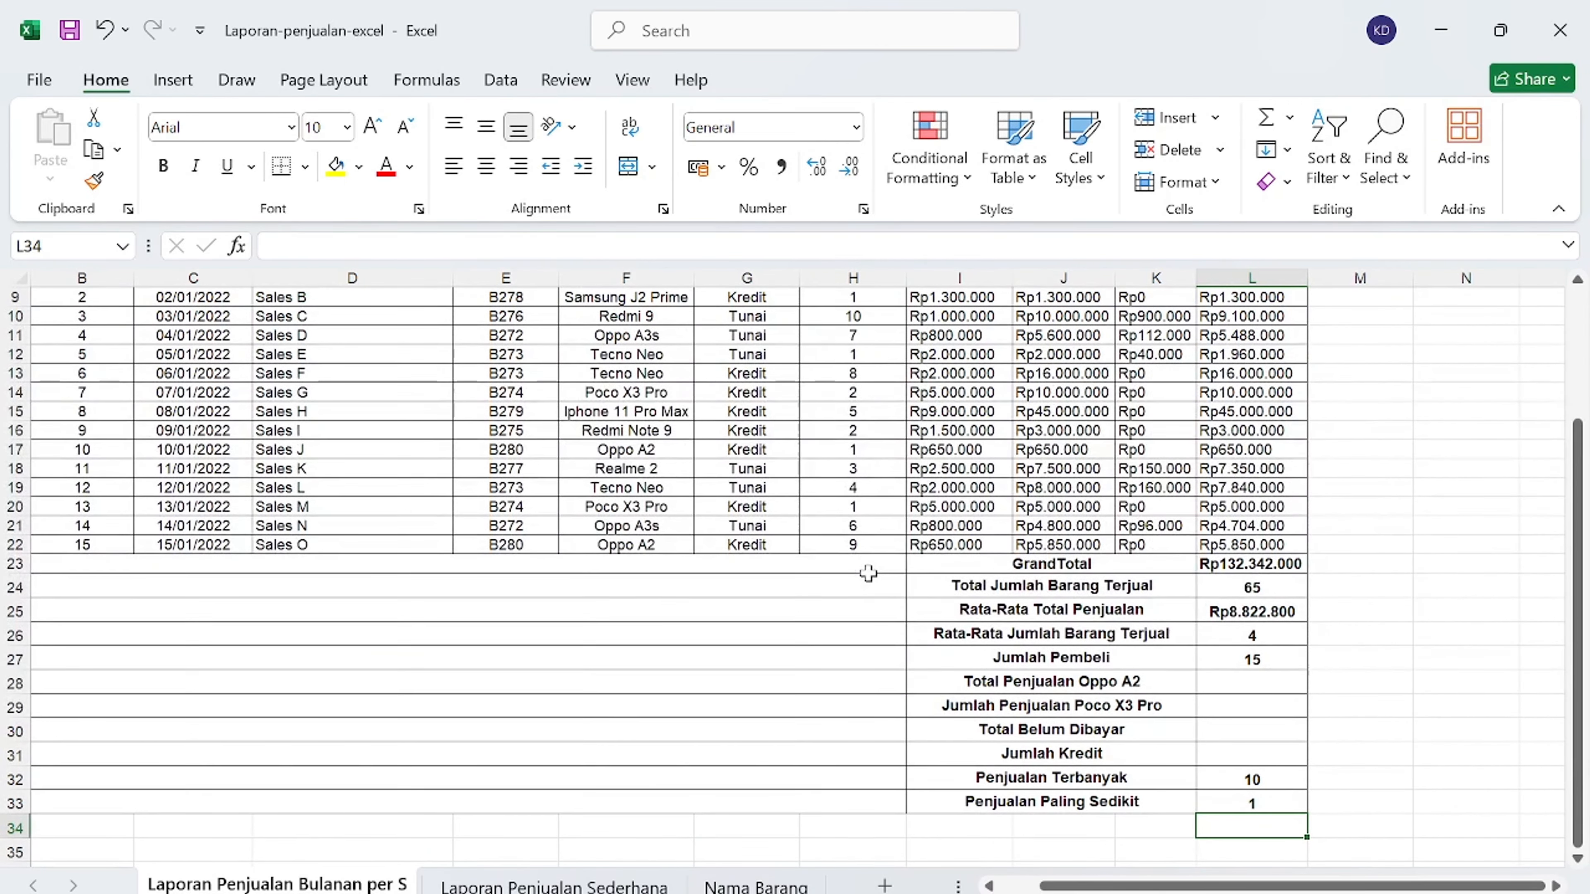